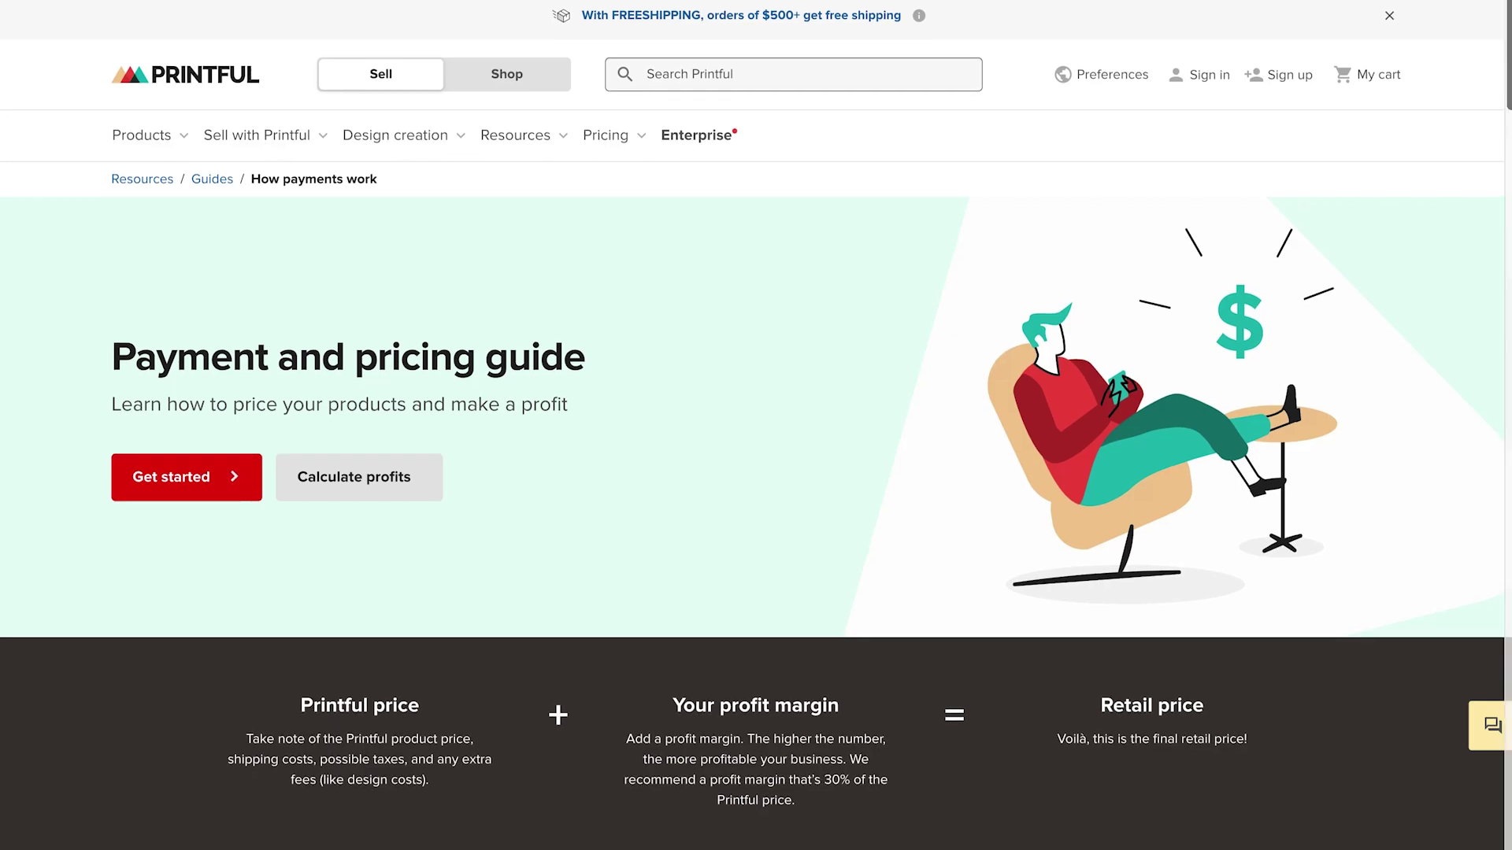
Scroll Printful's pricing guide past the profit calculator to the order and payment sections.
scroll(756, 426, "down", 7)
scroll(756, 425, "down", 7)
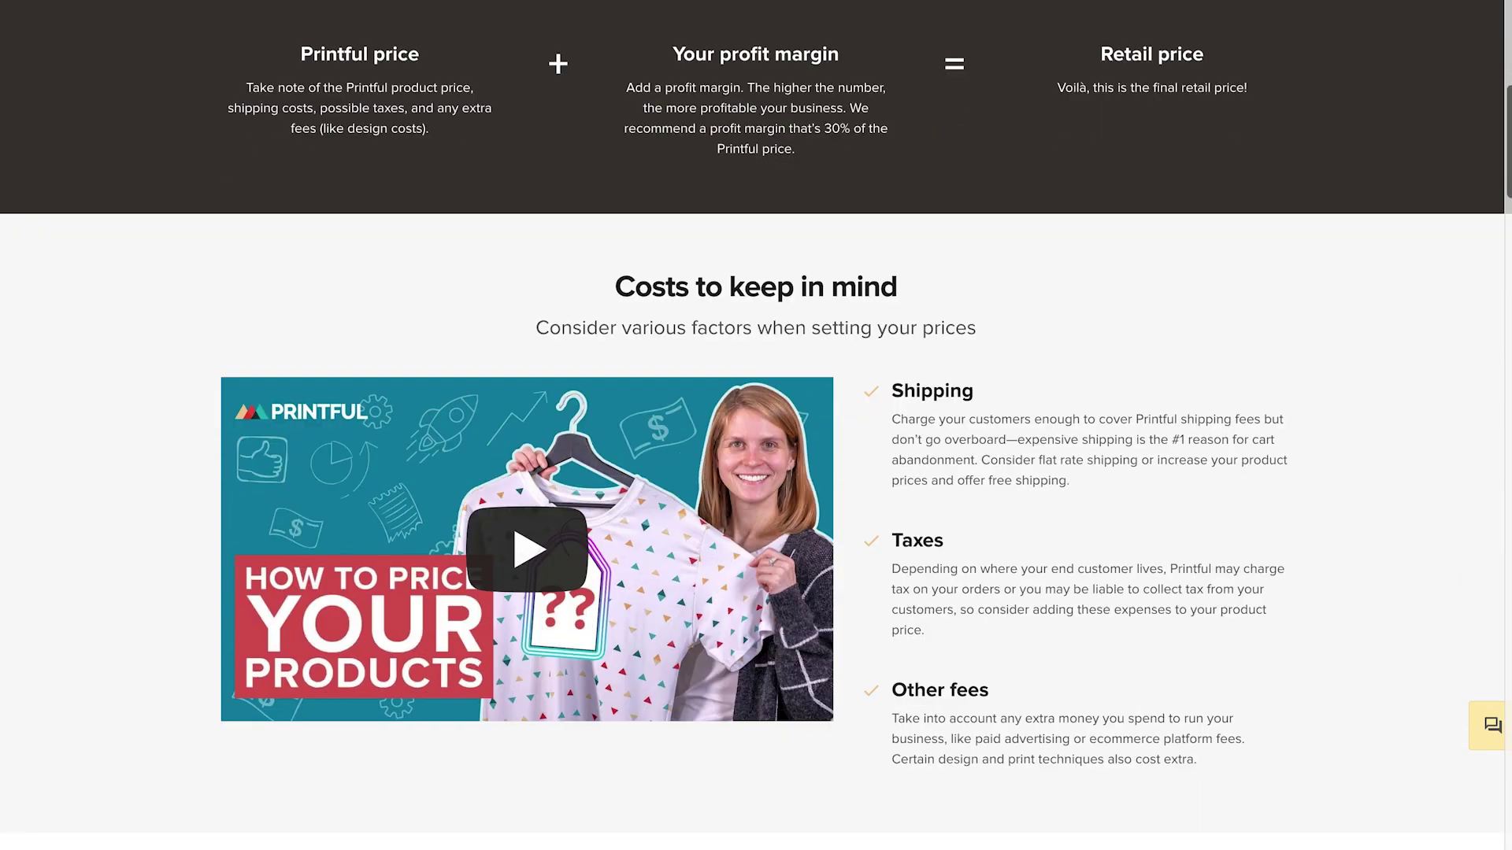
scroll(756, 426, "down", 13)
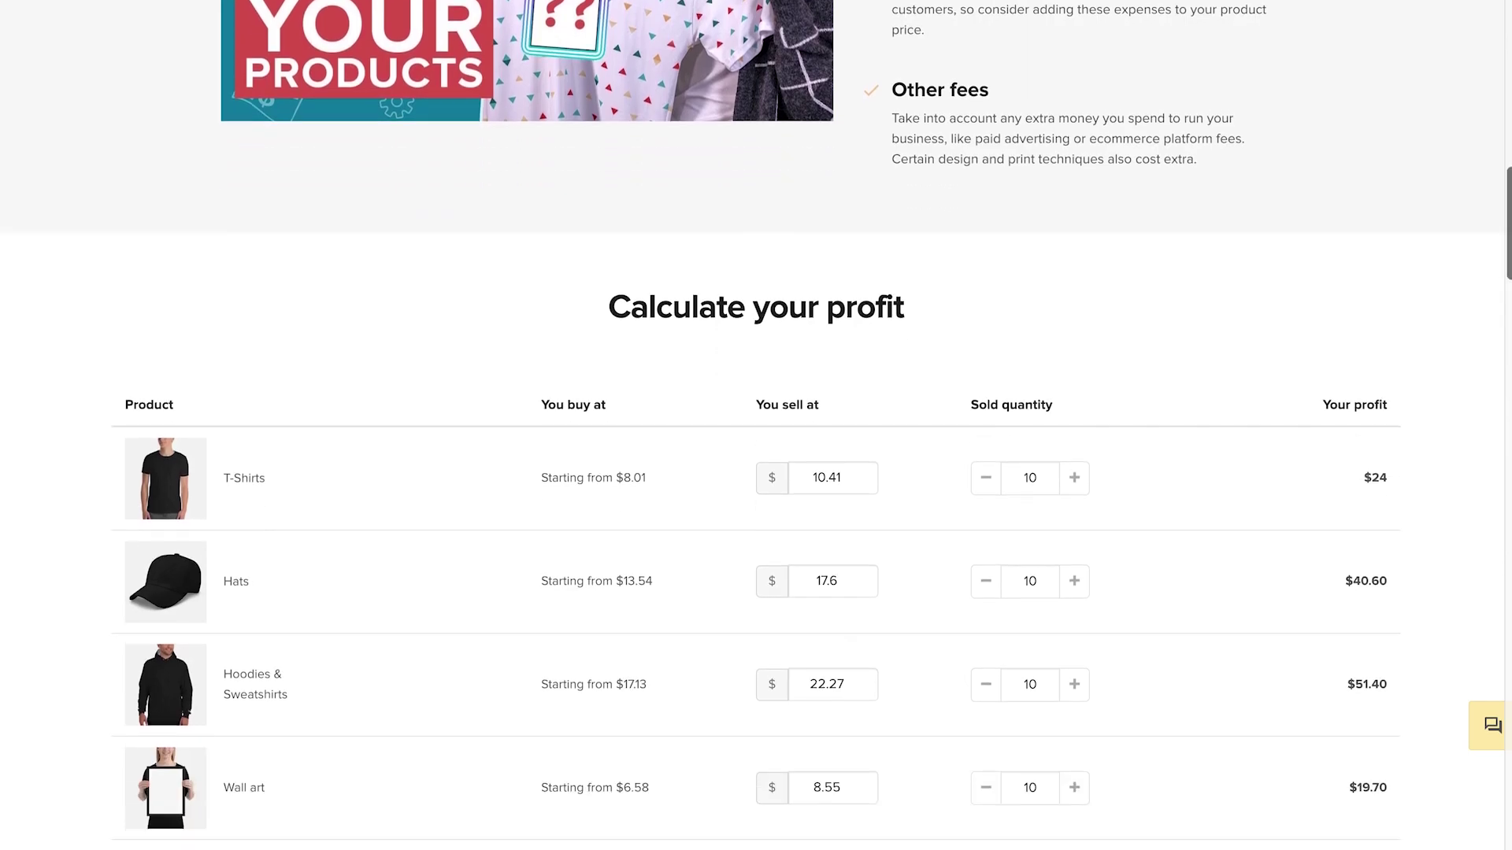
scroll(756, 425, "down", 2)
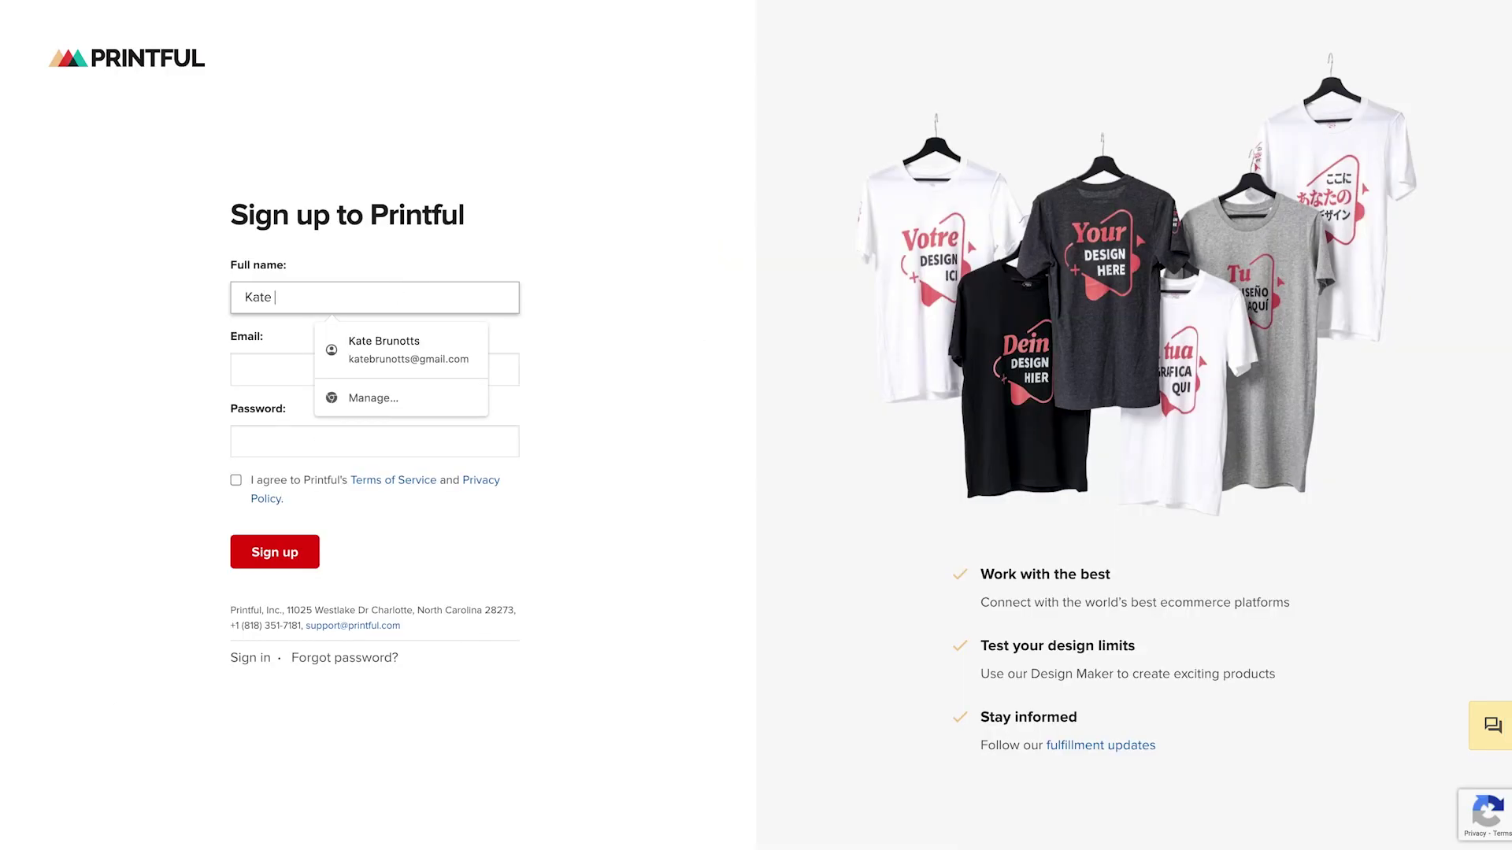
Sign up with name and e-mail, save a primary billing card, and return to My Printful.
type("Brunotts")
left_click(391, 369)
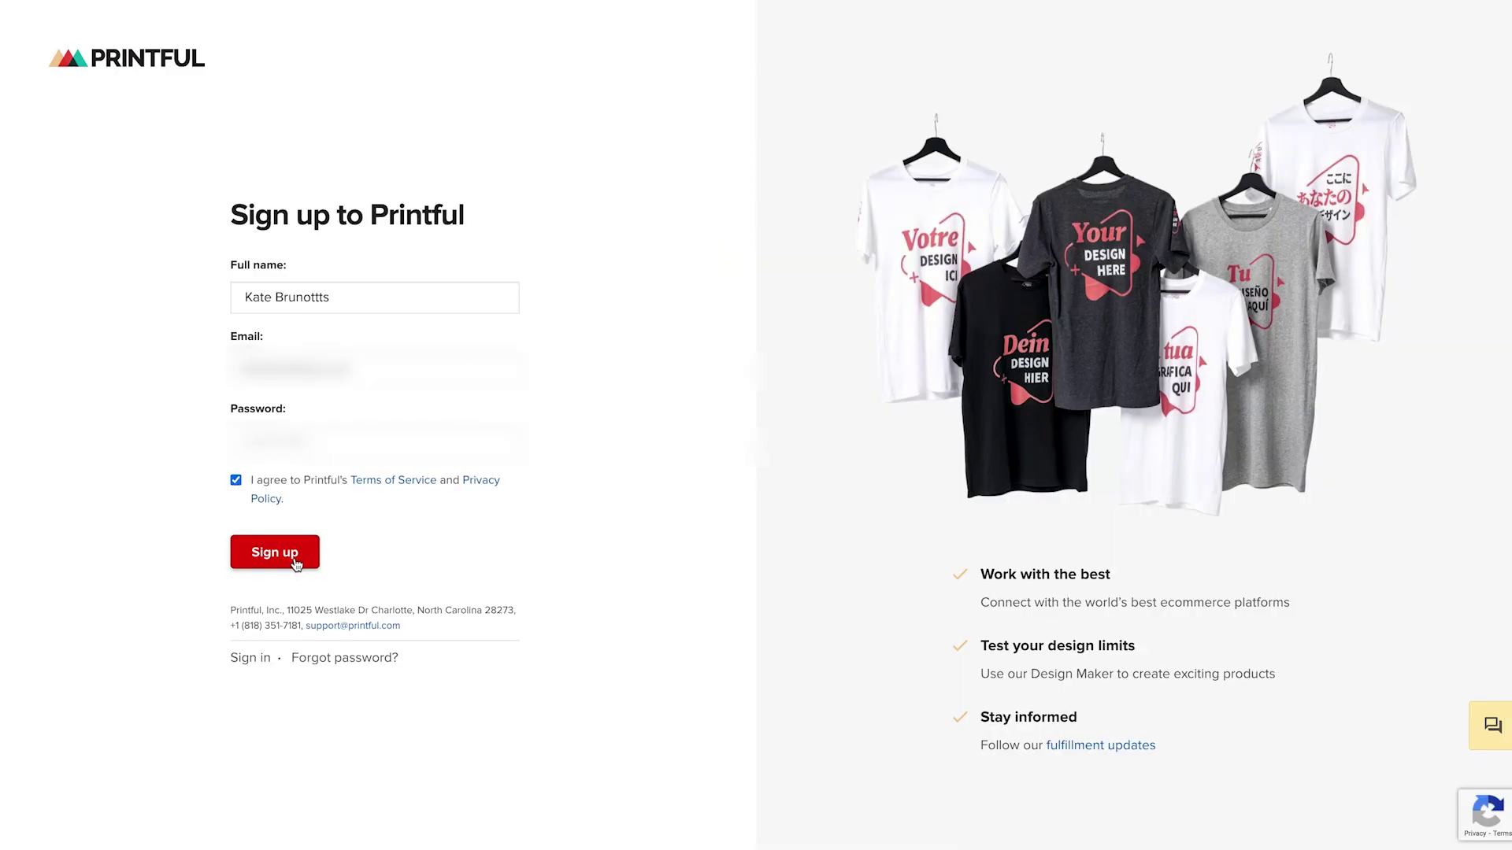
left_click(274, 552)
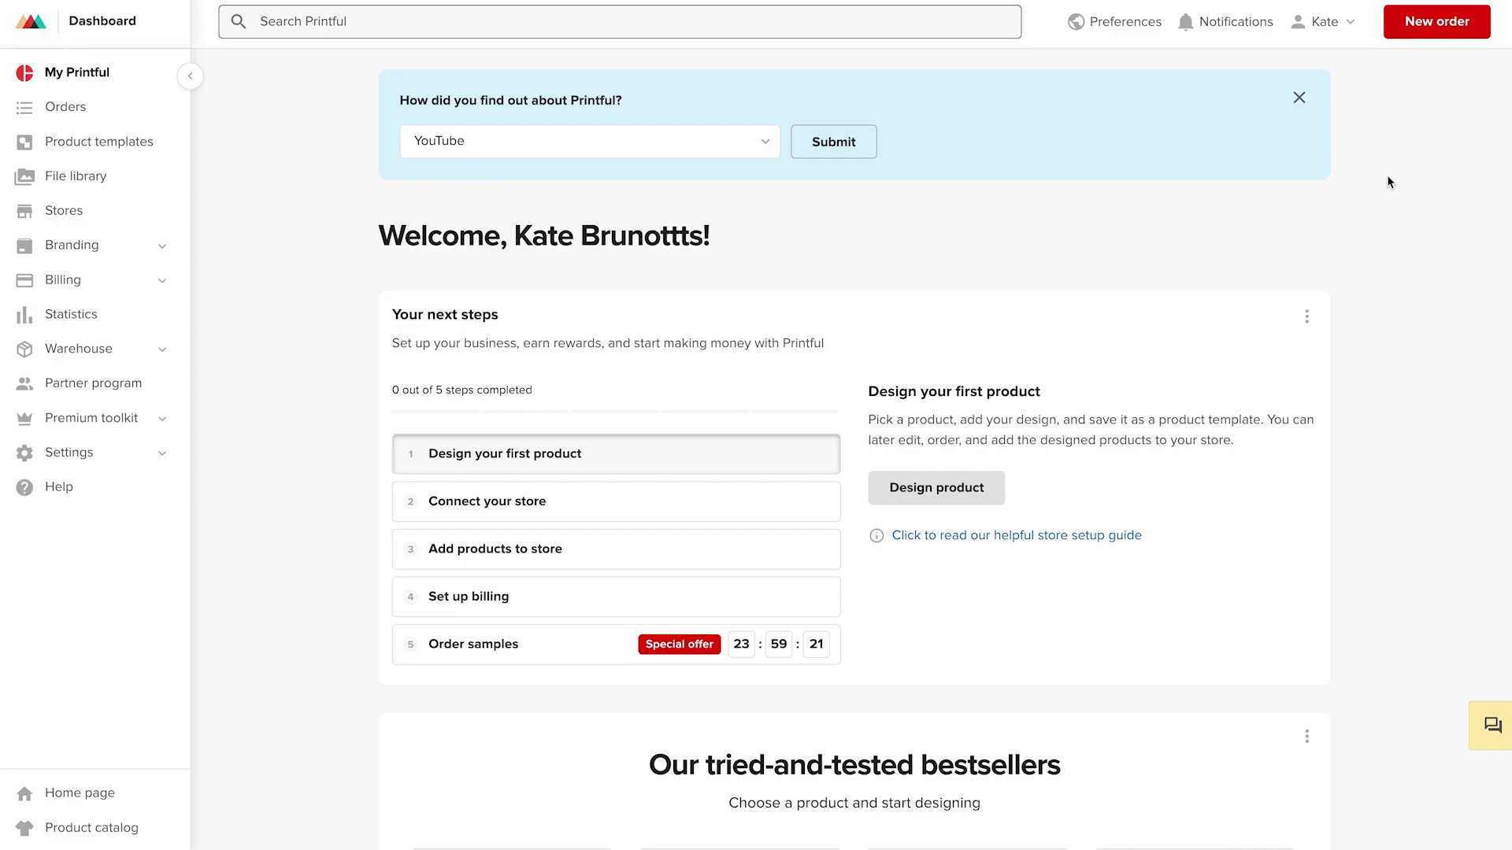
left_click(83, 289)
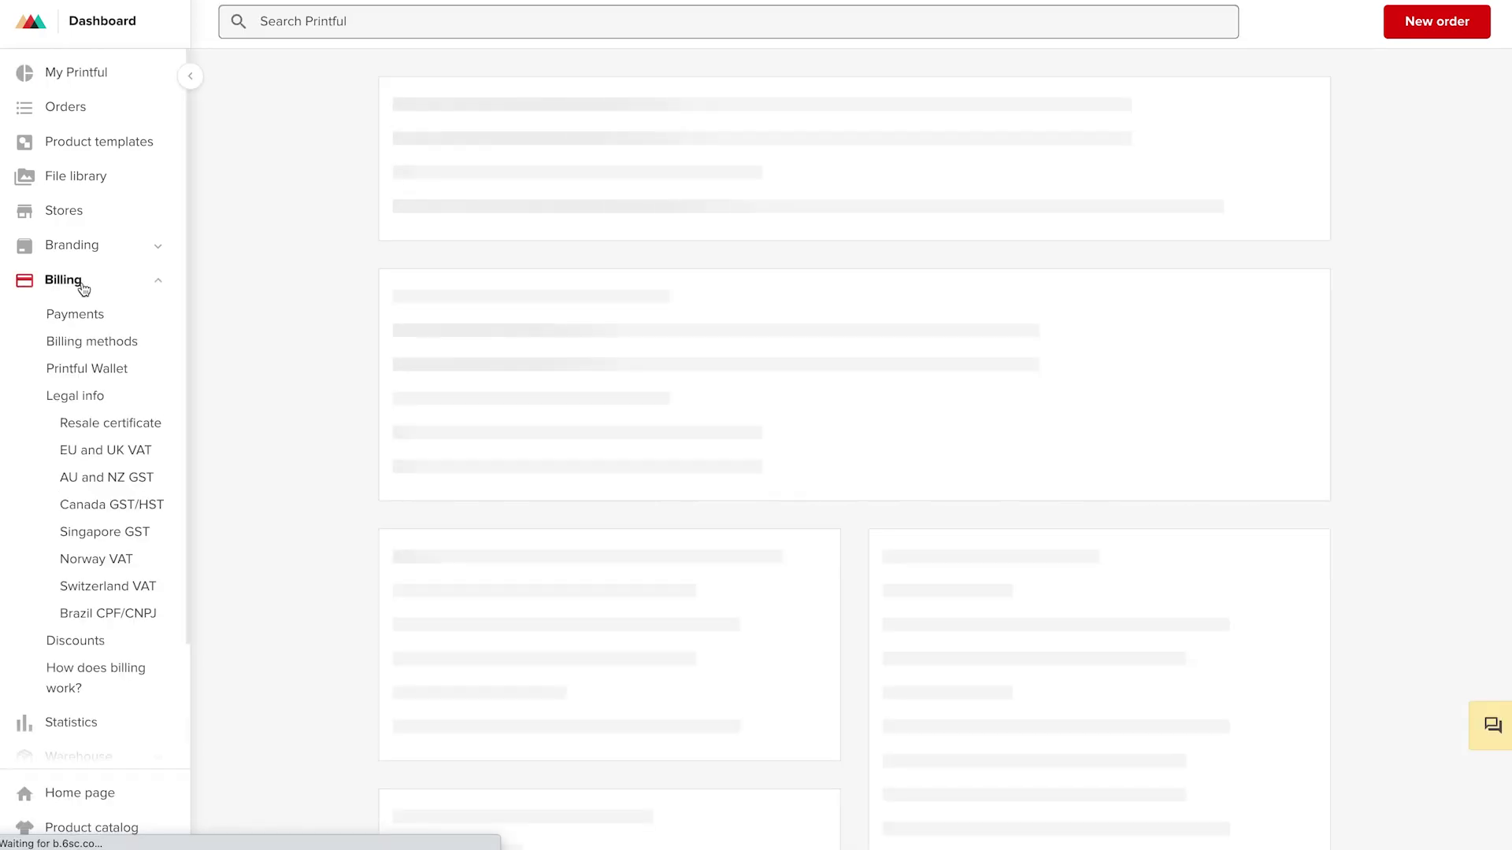
left_click(694, 273)
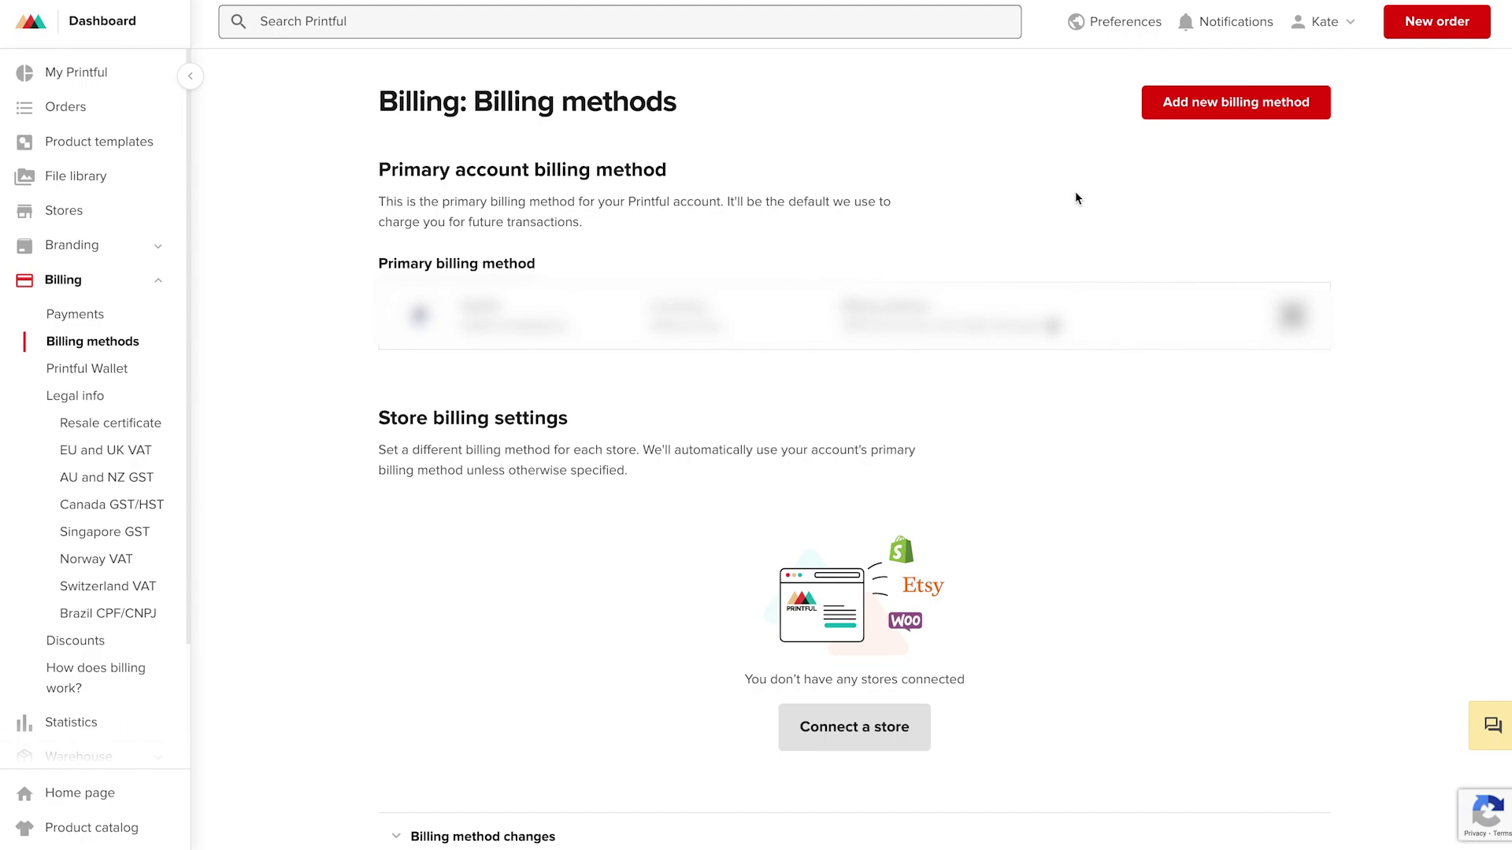
left_click(108, 74)
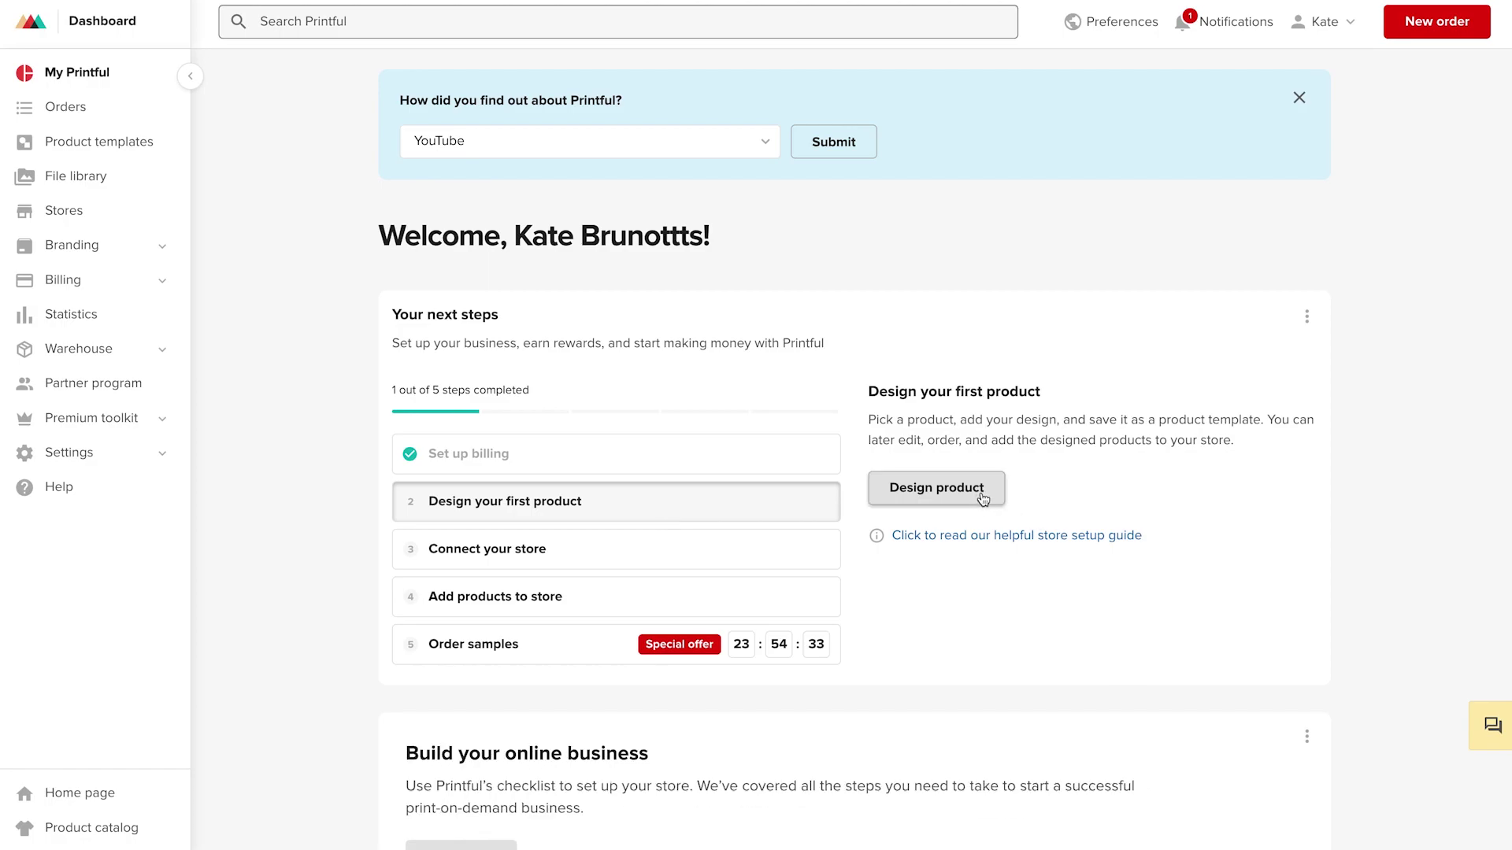
Start the first product template using Men's clothing > Hoodies > Premium Eco Hoodie.
left_click(970, 496)
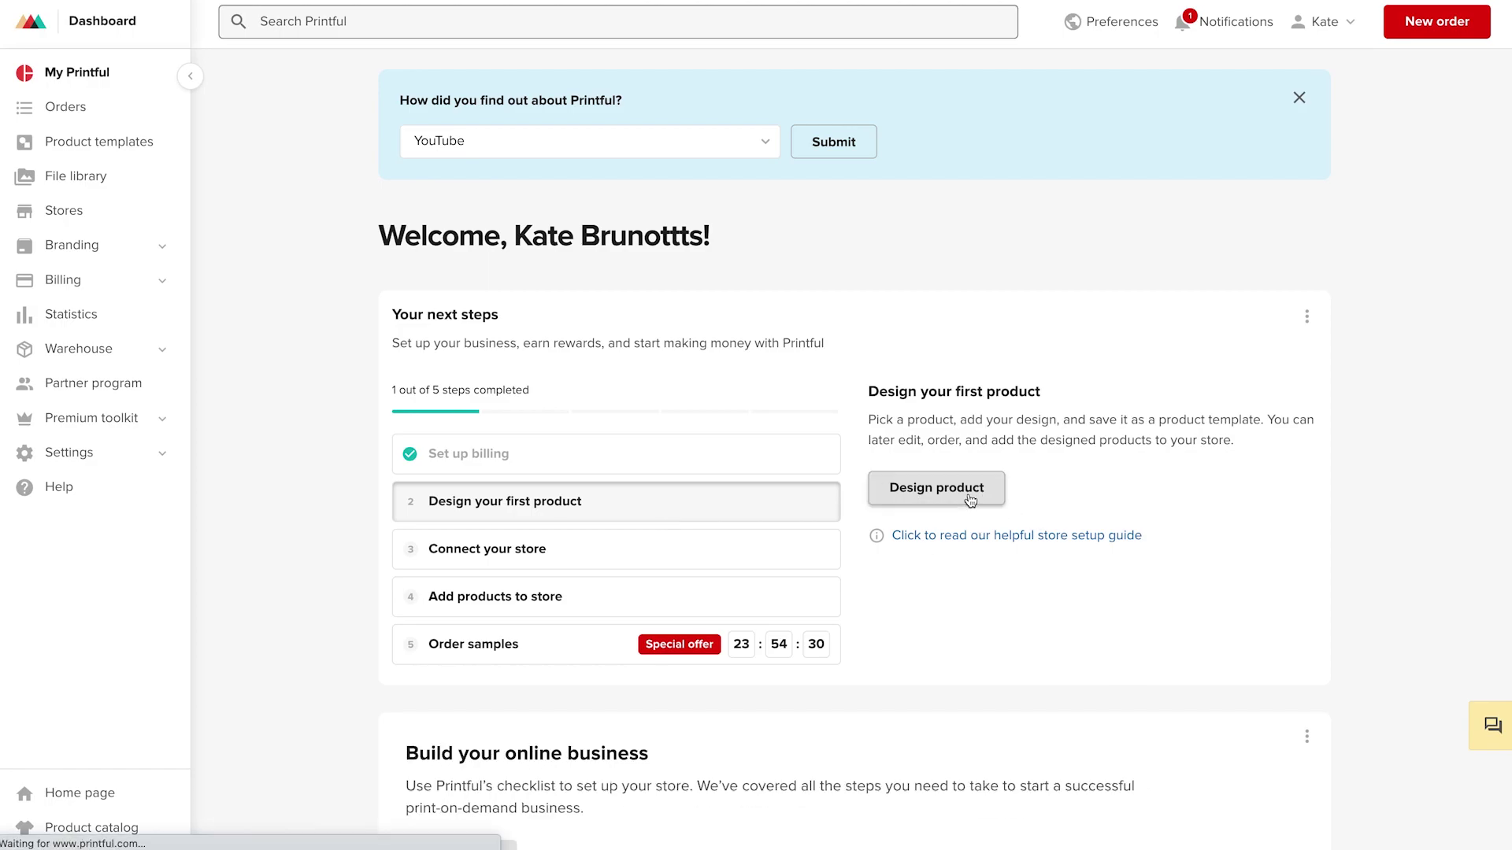
scroll(532, 542, "down", 3)
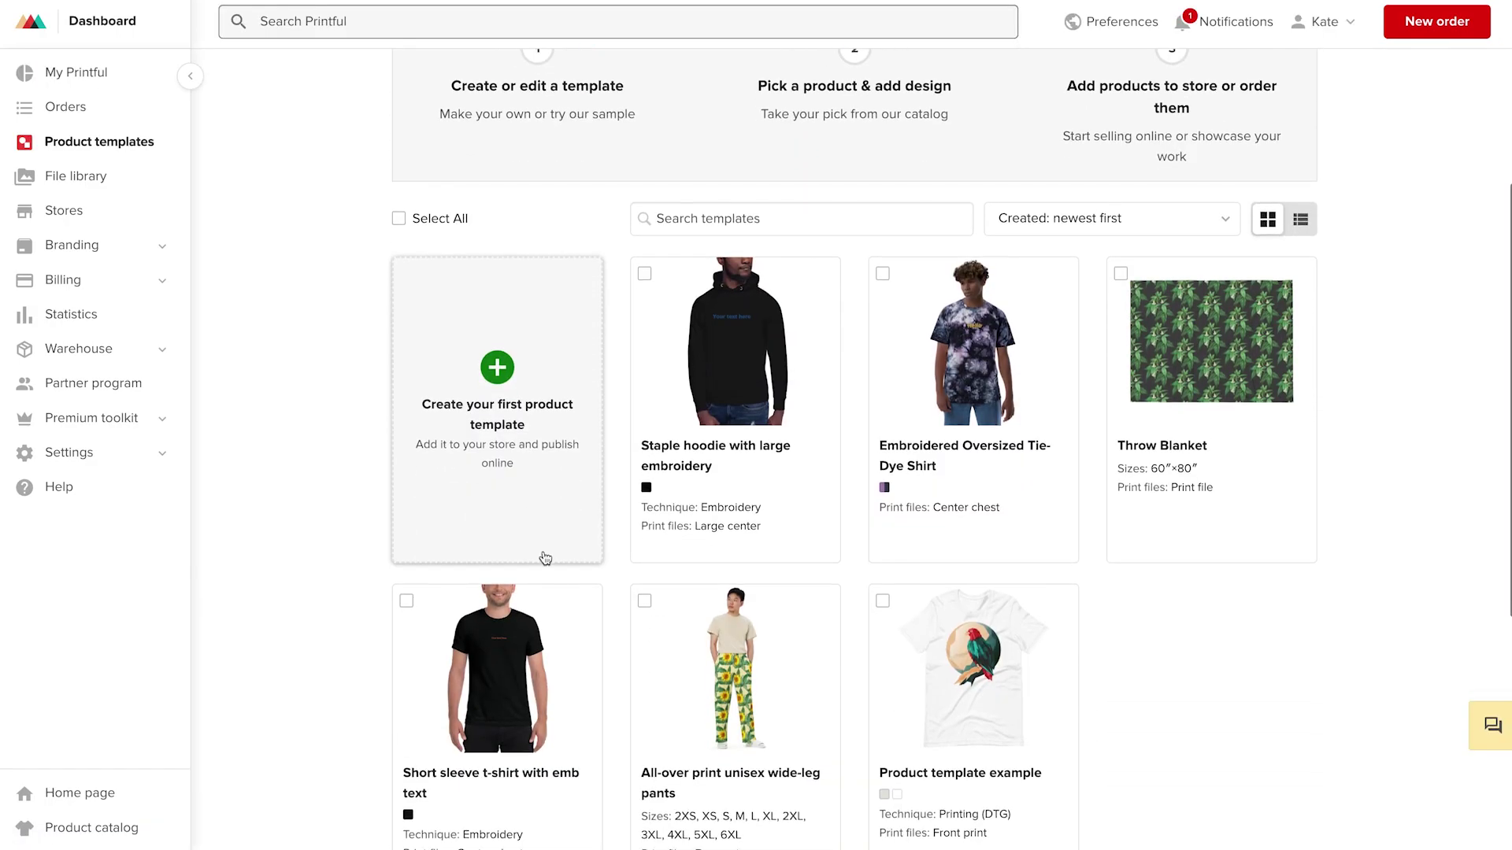
left_click(510, 483)
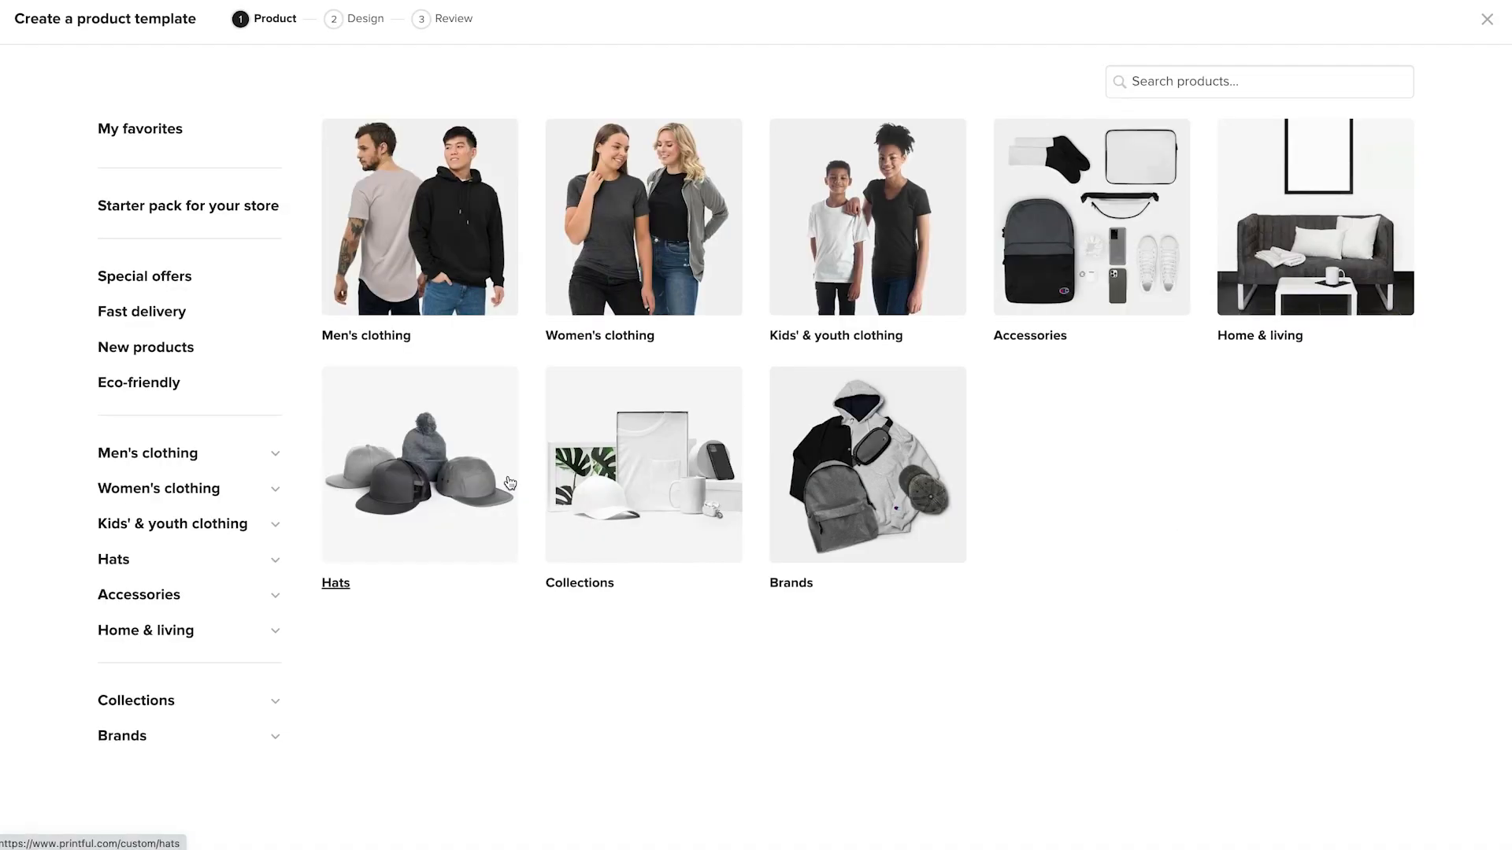
left_click(466, 252)
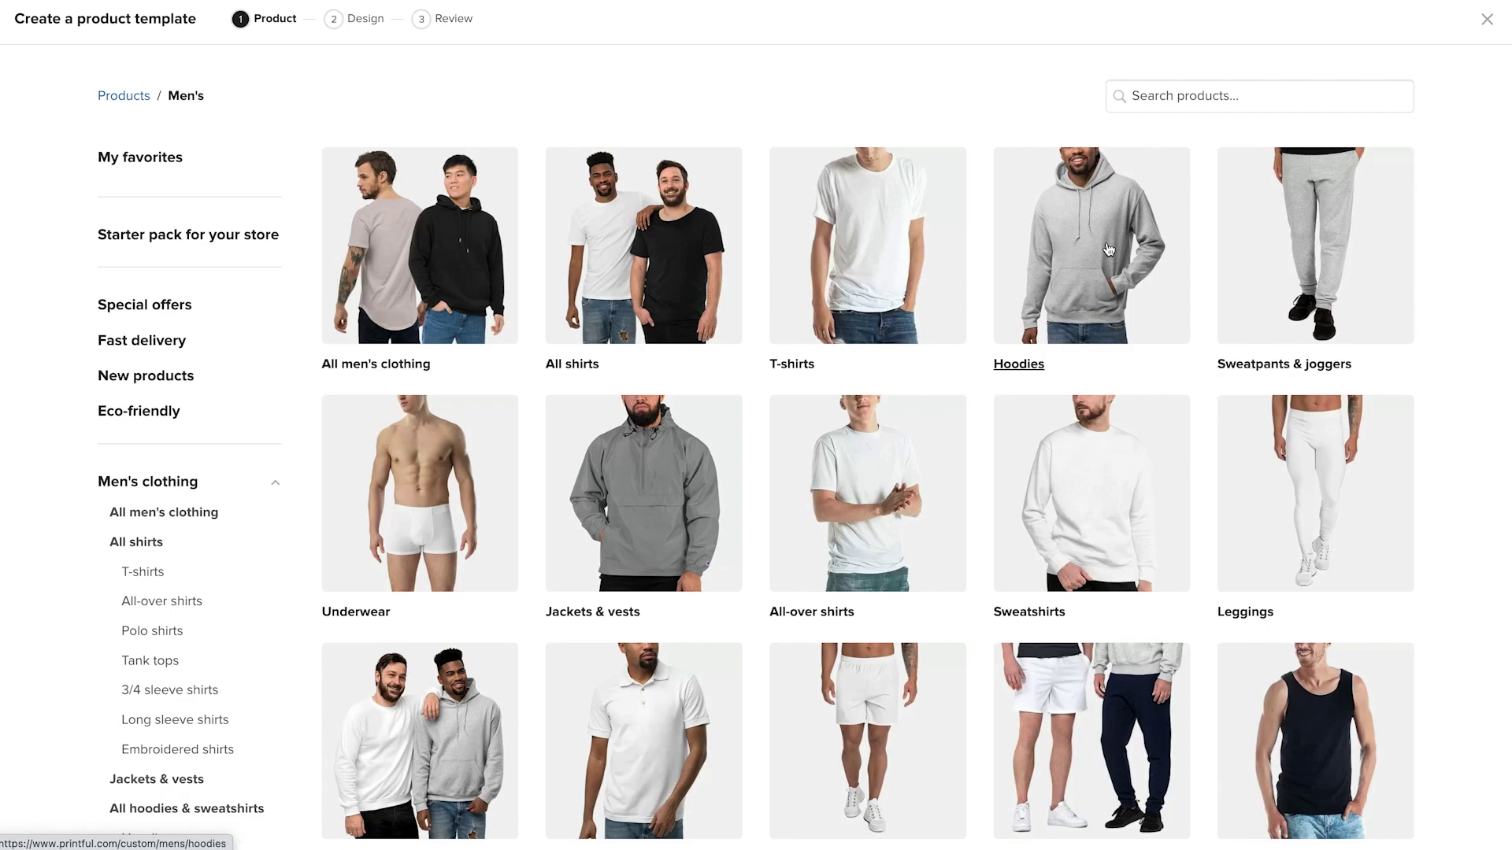
left_click(1109, 250)
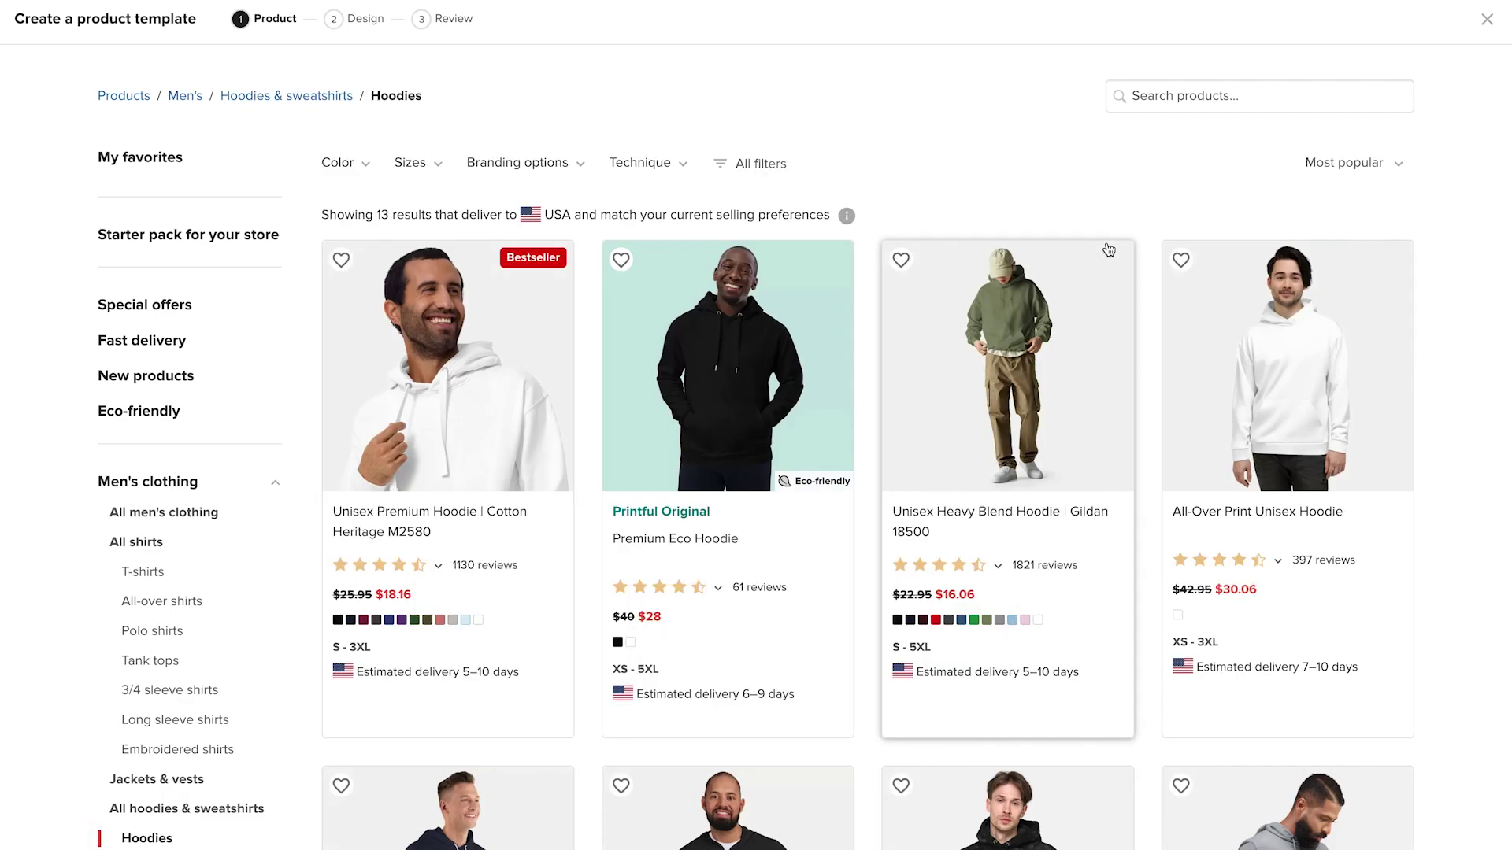
left_click(685, 521)
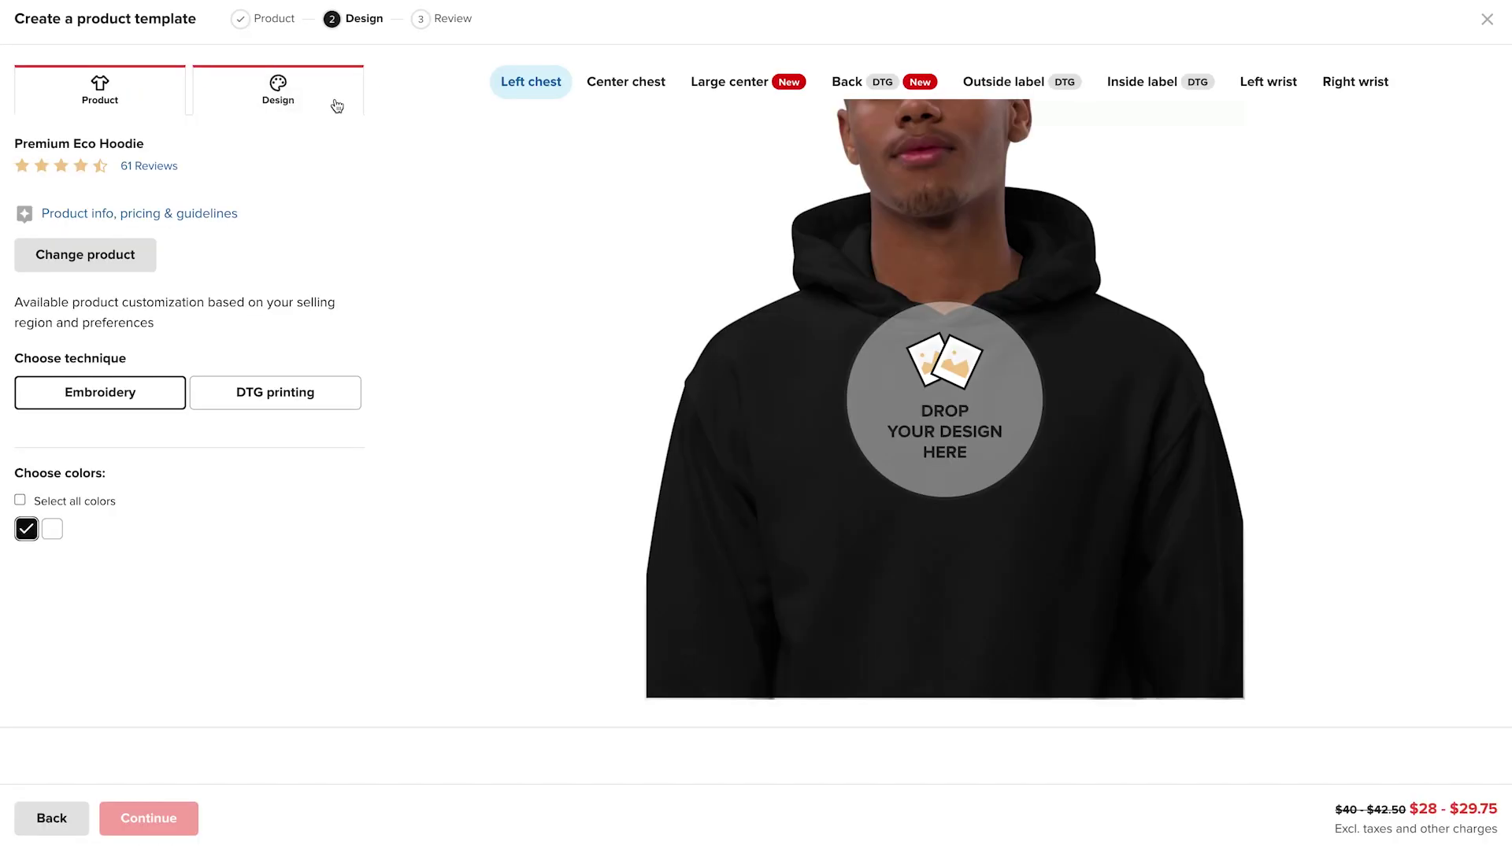
Upload the koji logo and place it on the hoodie's left chest.
left_click(339, 102)
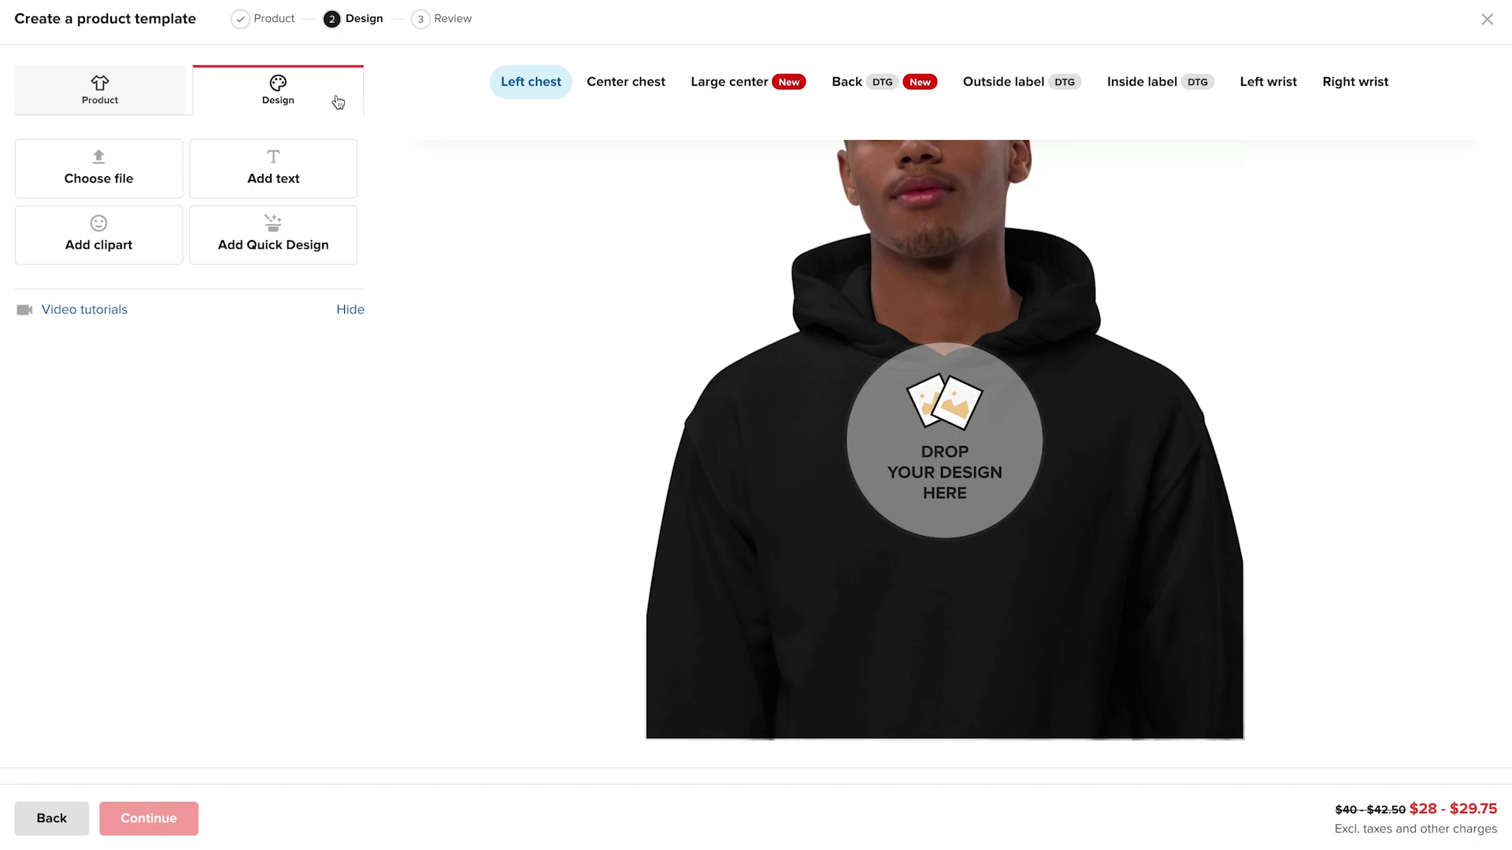
left_click(124, 176)
left_click_drag(1131, 800, 600, 287)
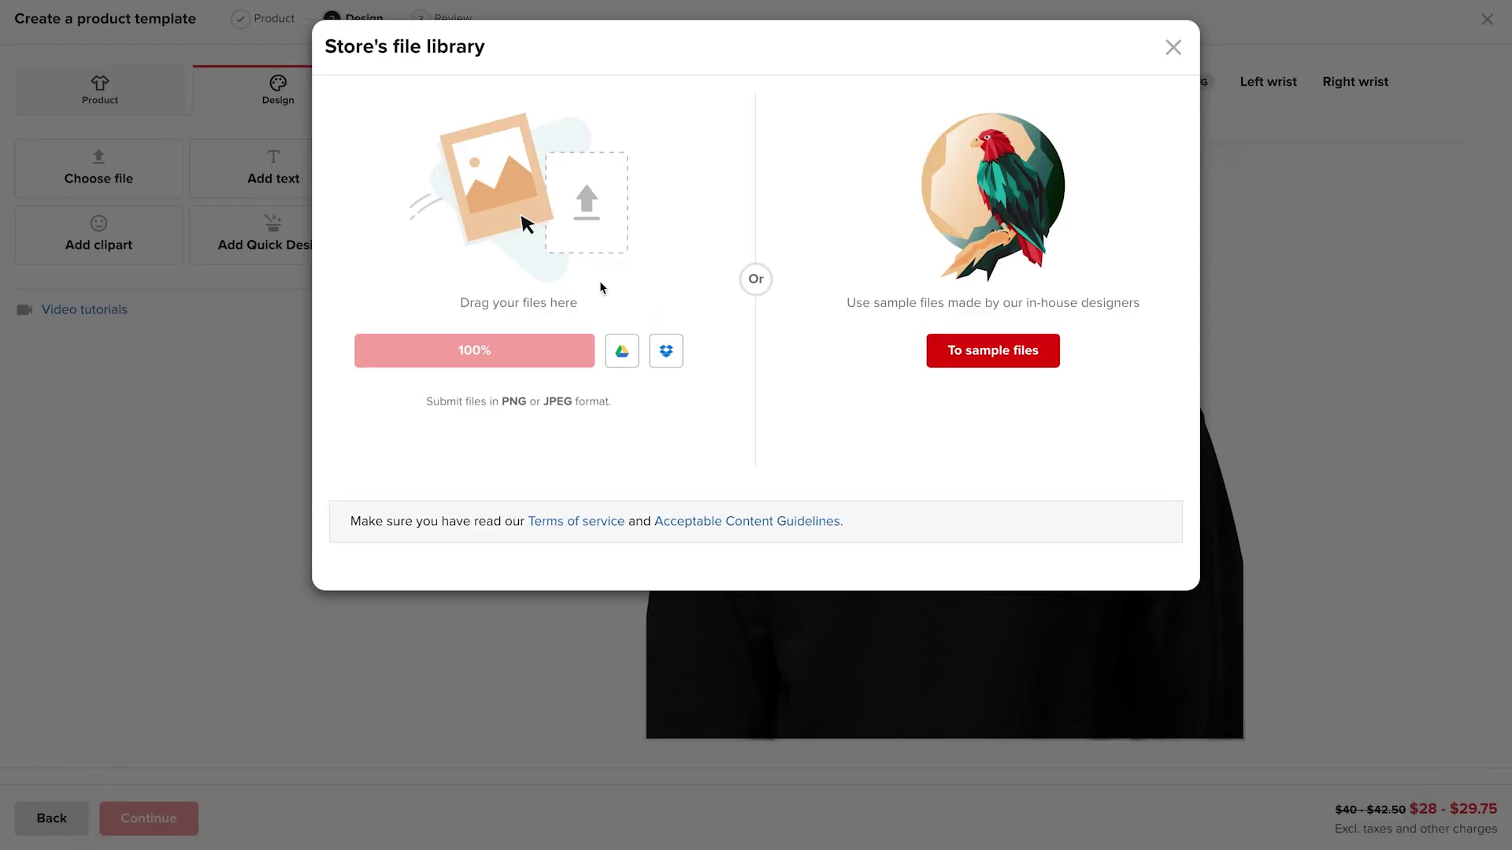
scroll(837, 502, "down", 1)
scroll(837, 502, "up", 1)
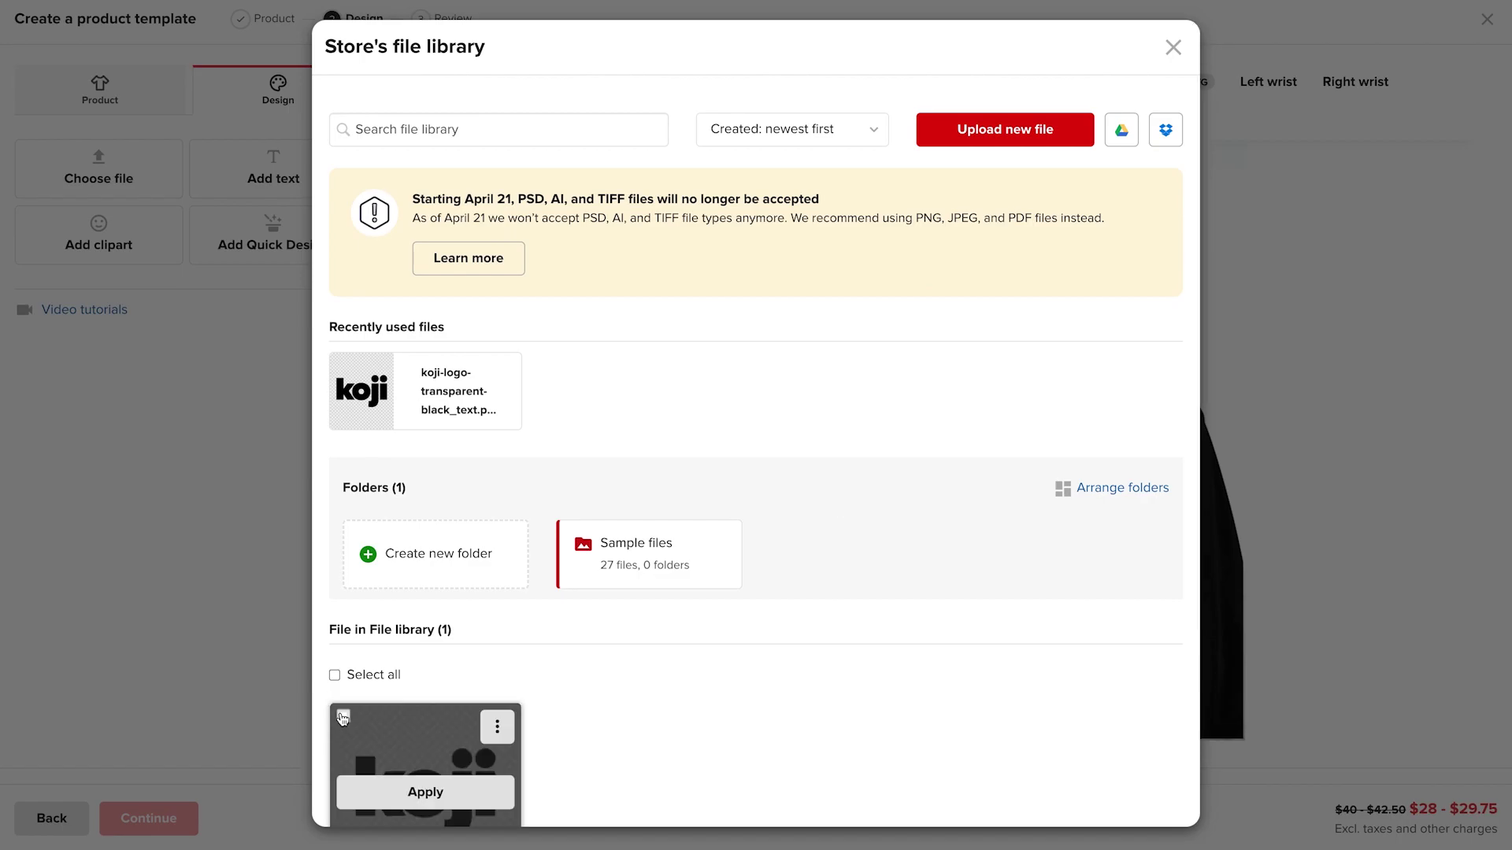
left_click(343, 718)
scroll(574, 739, "down", 3)
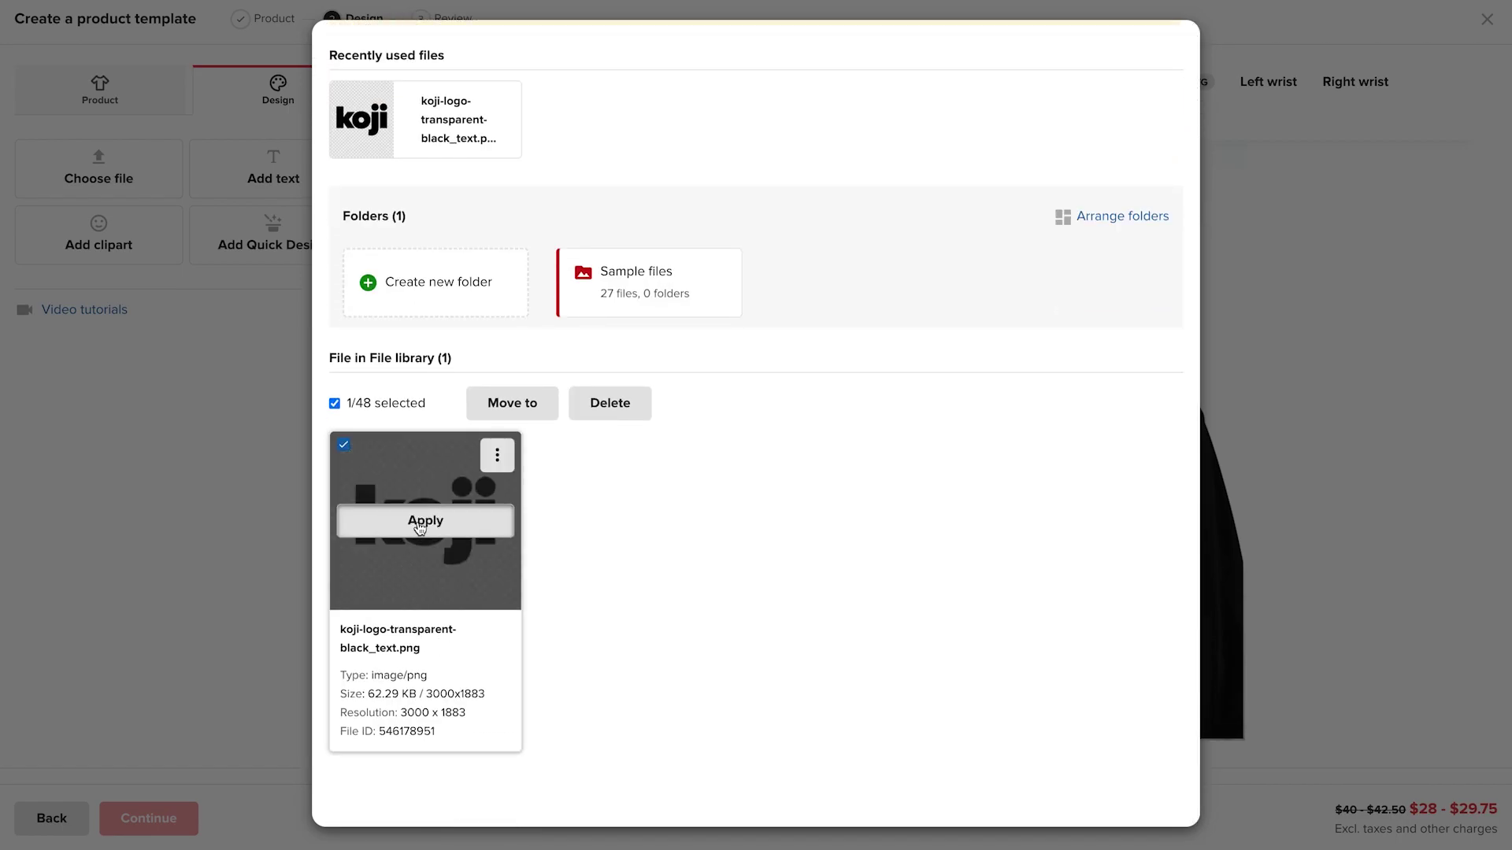
left_click(420, 522)
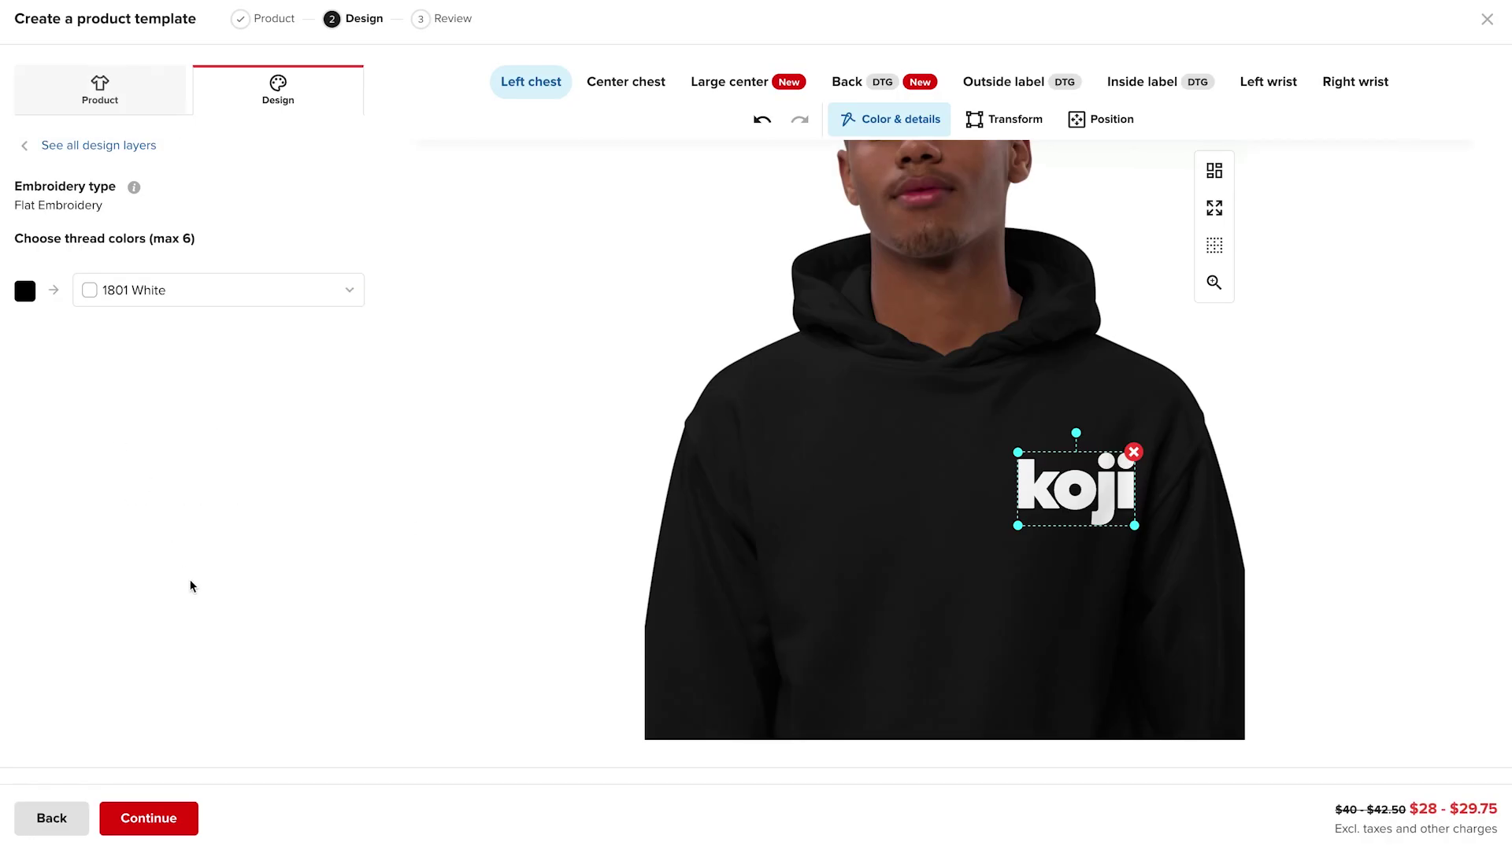
Title the template 'Koji Black Hoodie' and save it.
left_click(188, 826)
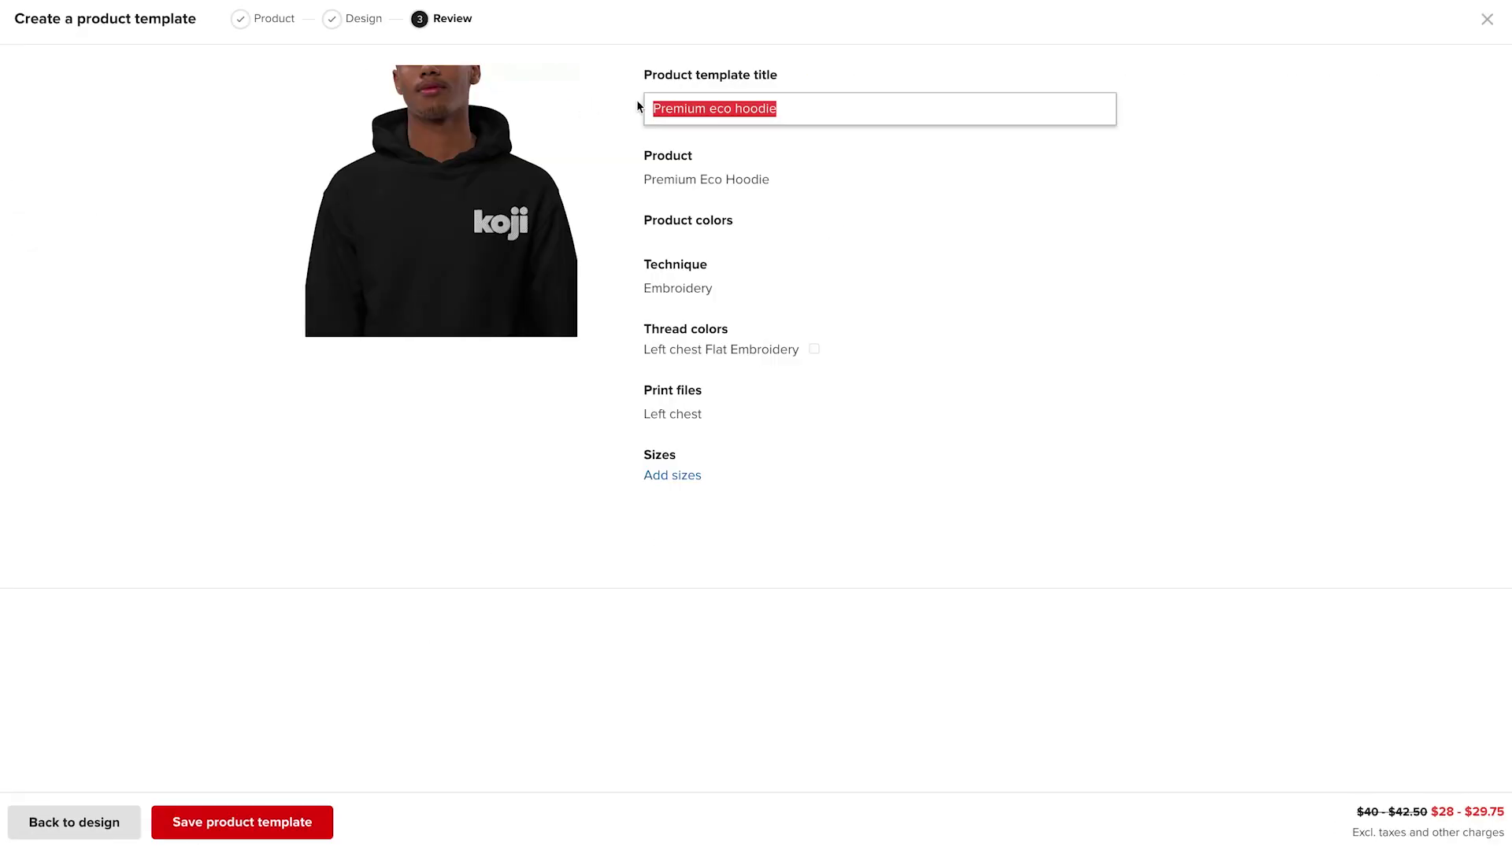
type("Koji Black Hoodie")
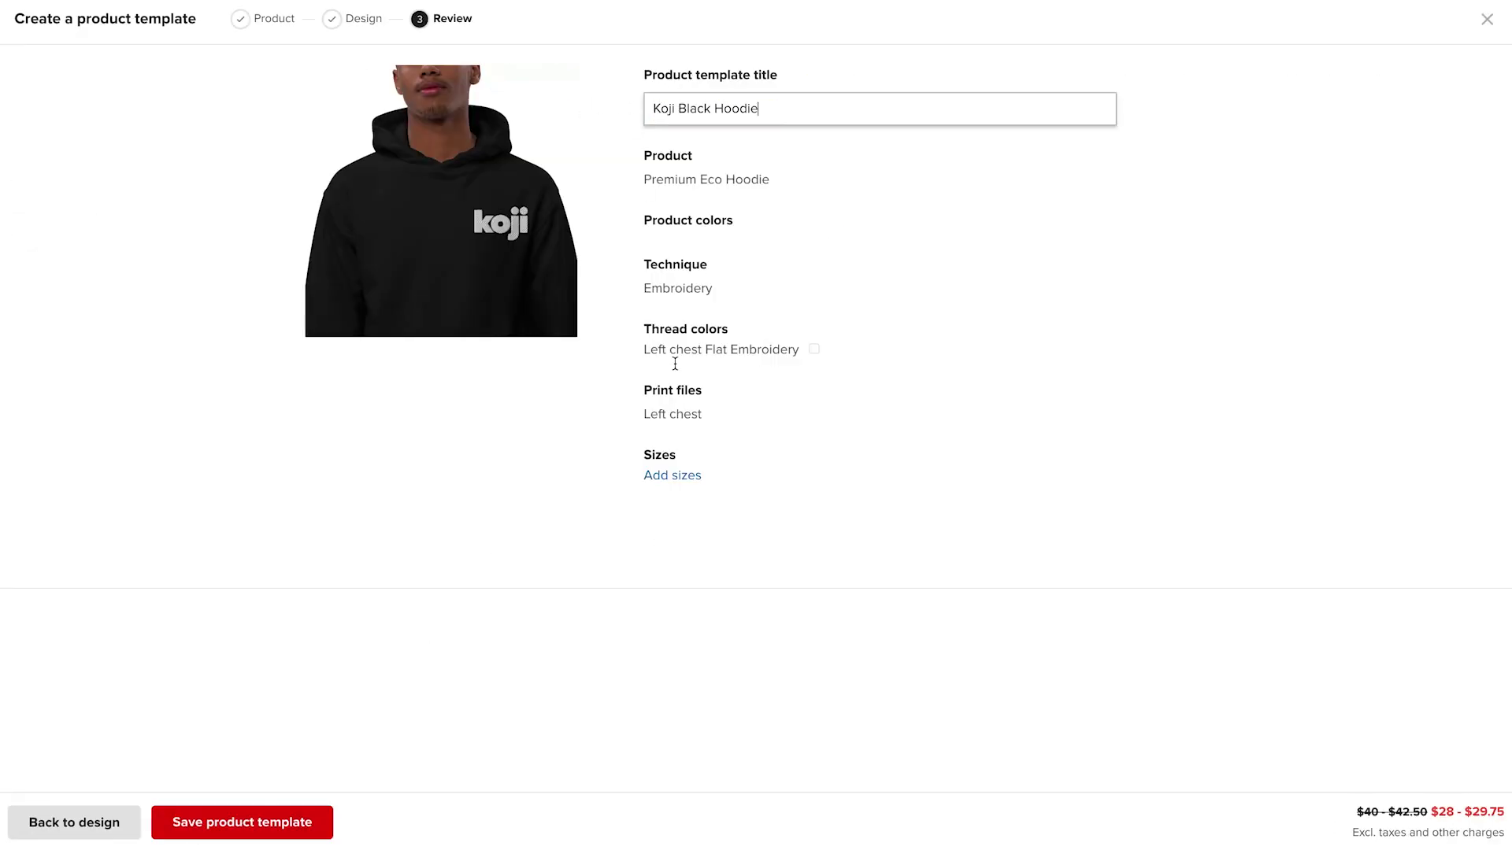
left_click(675, 358)
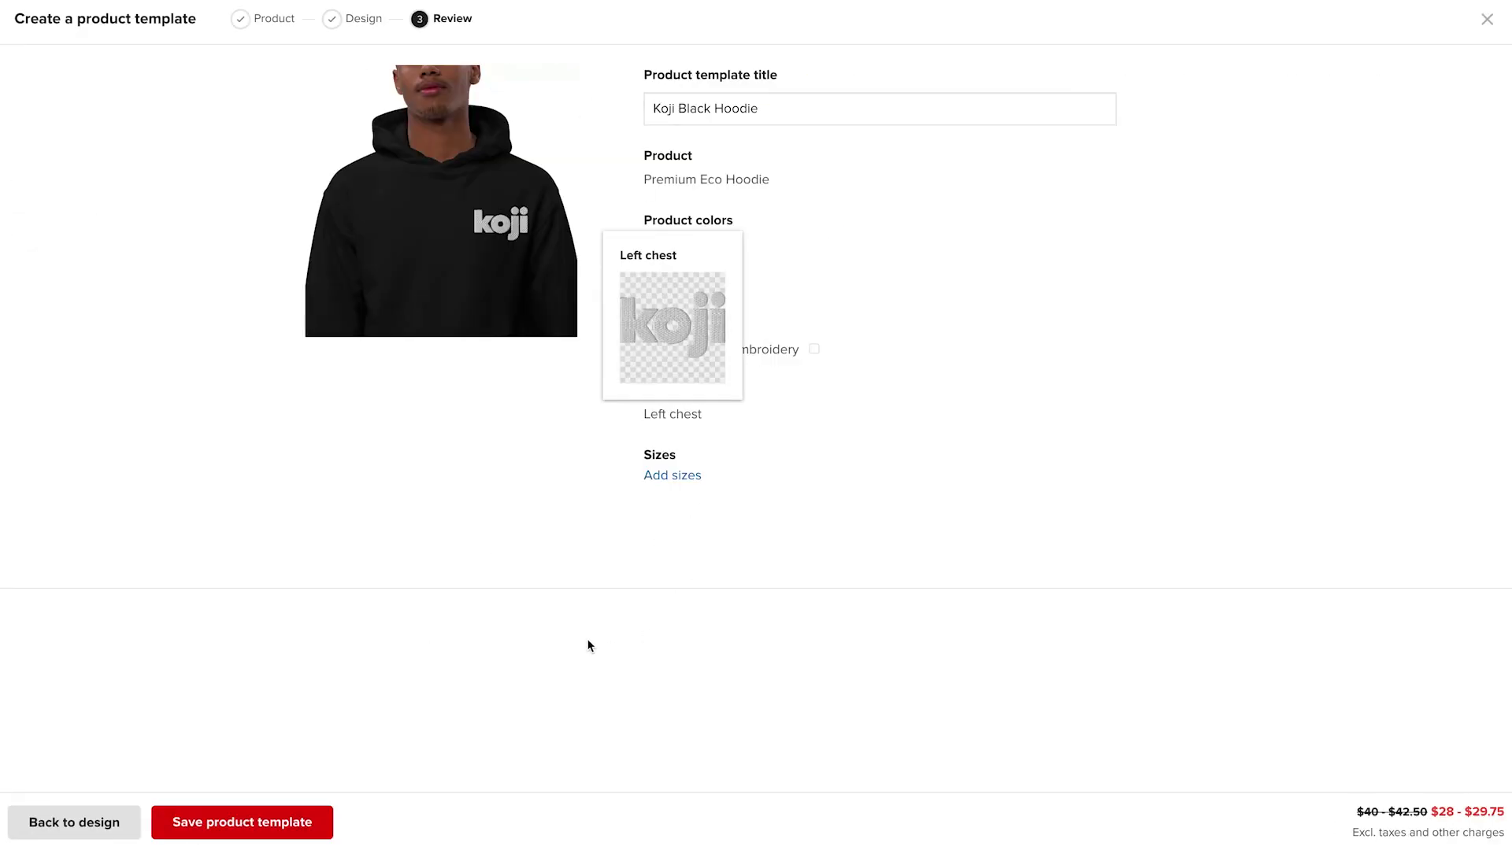
left_click(291, 834)
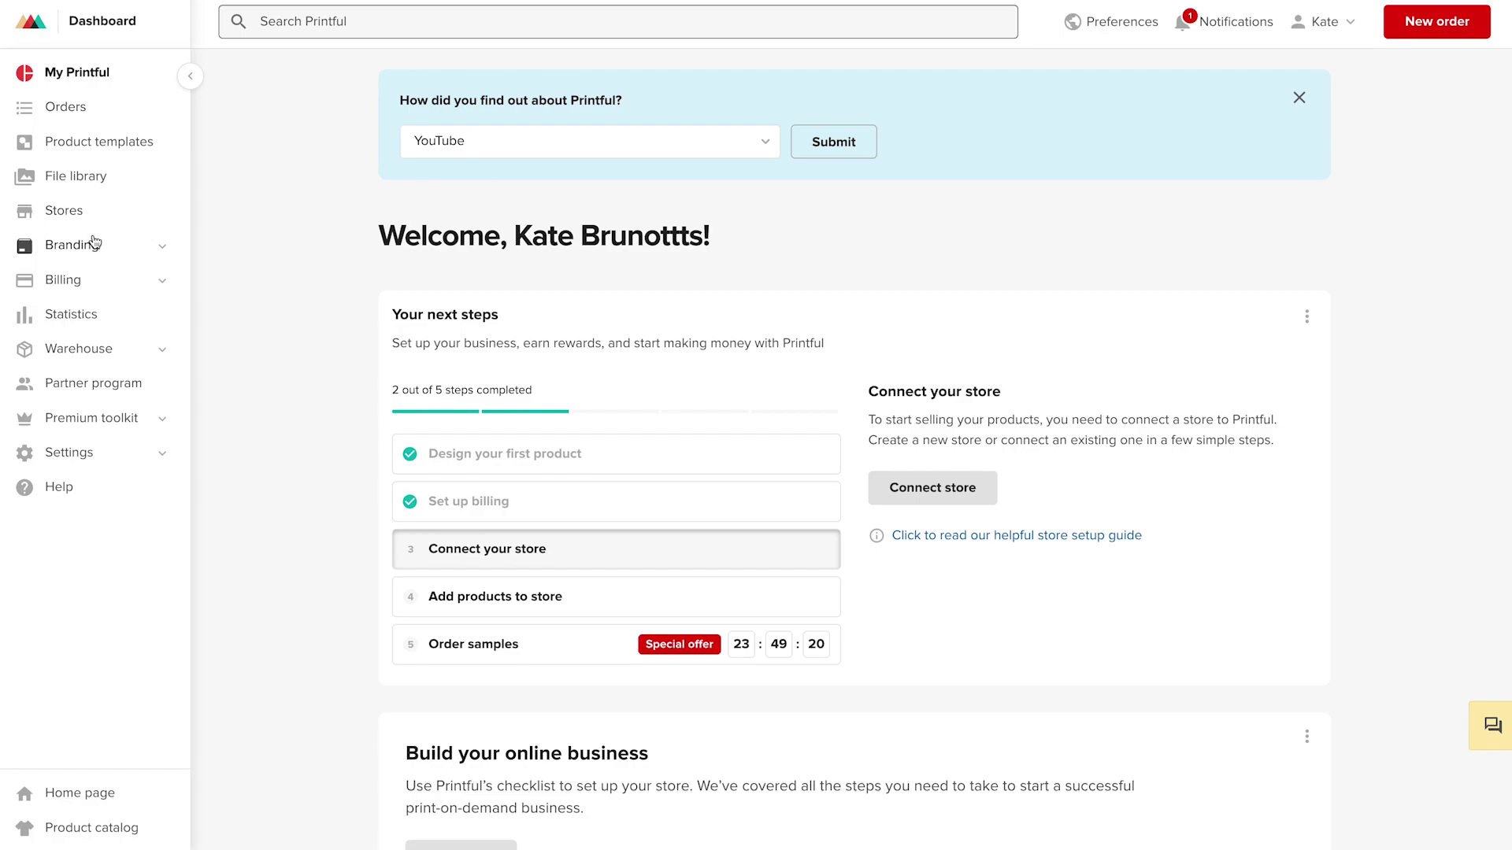
Create a manual-order store with 'Koji' added to its name, then open its Add products catalog.
left_click(85, 214)
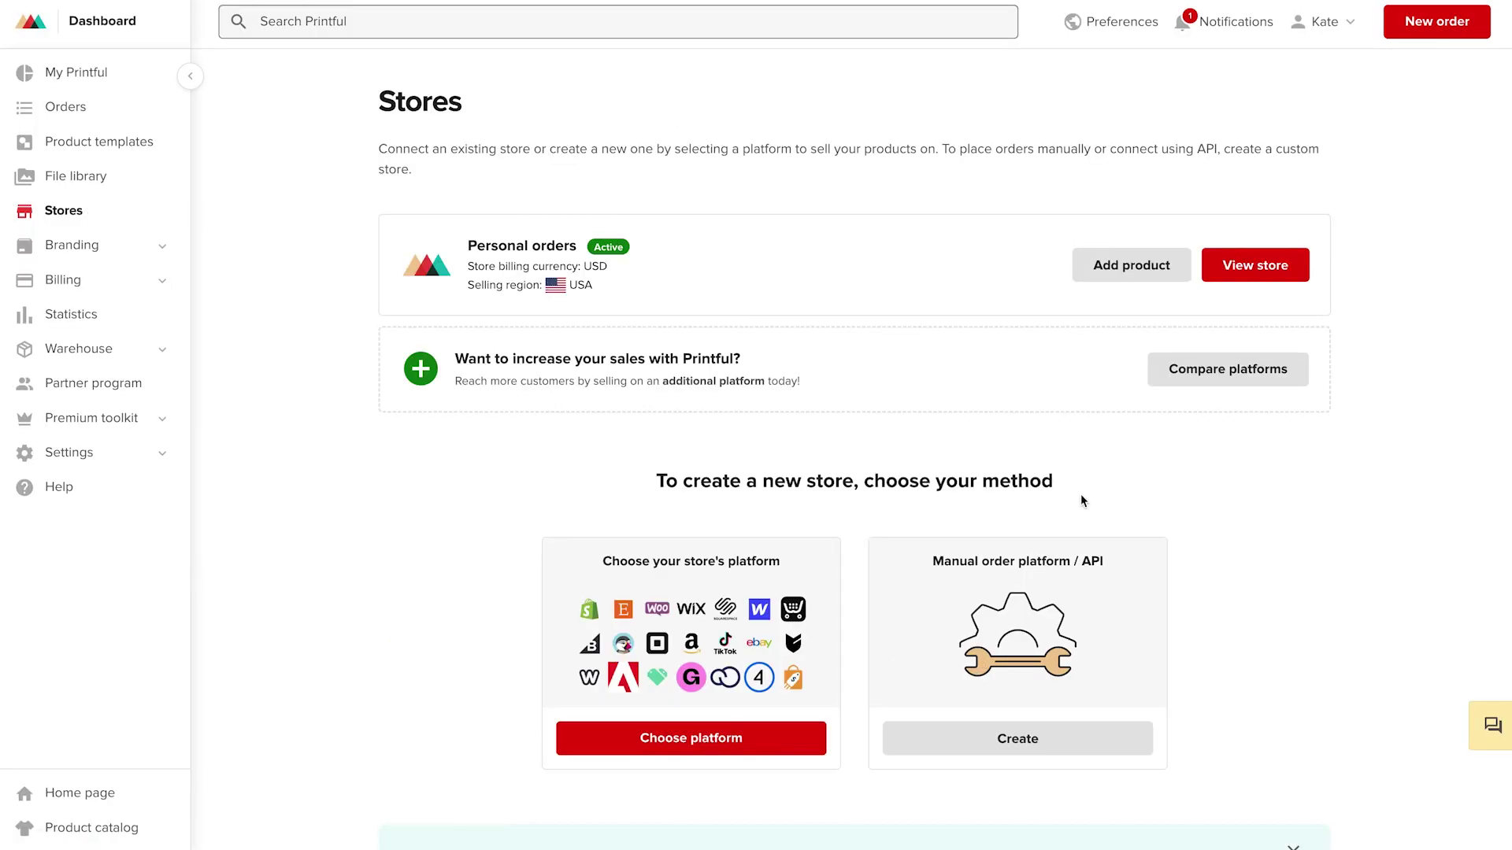
left_click(1065, 742)
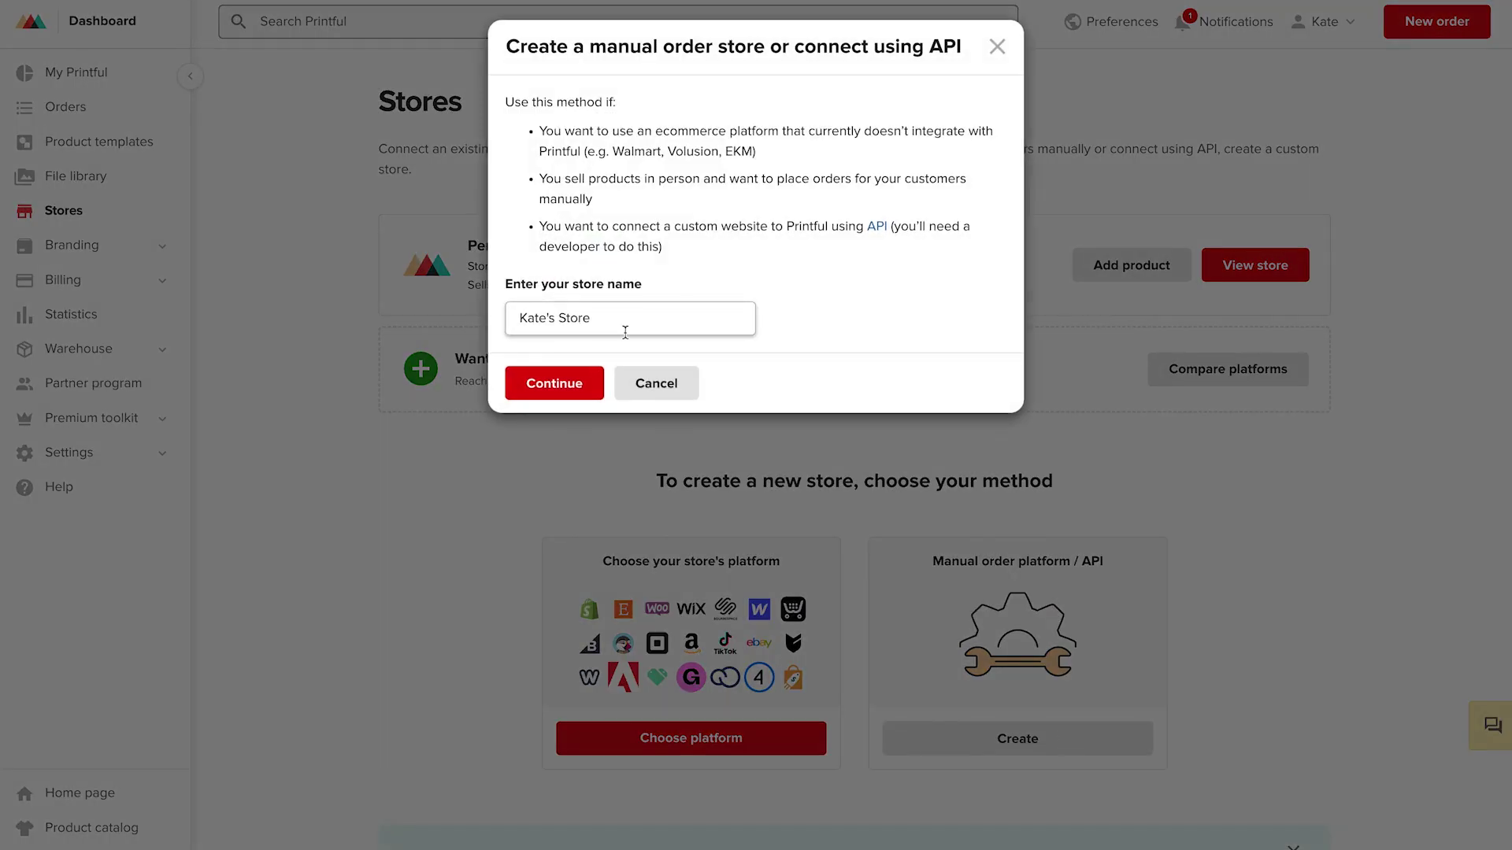
type("Koji")
left_click(567, 400)
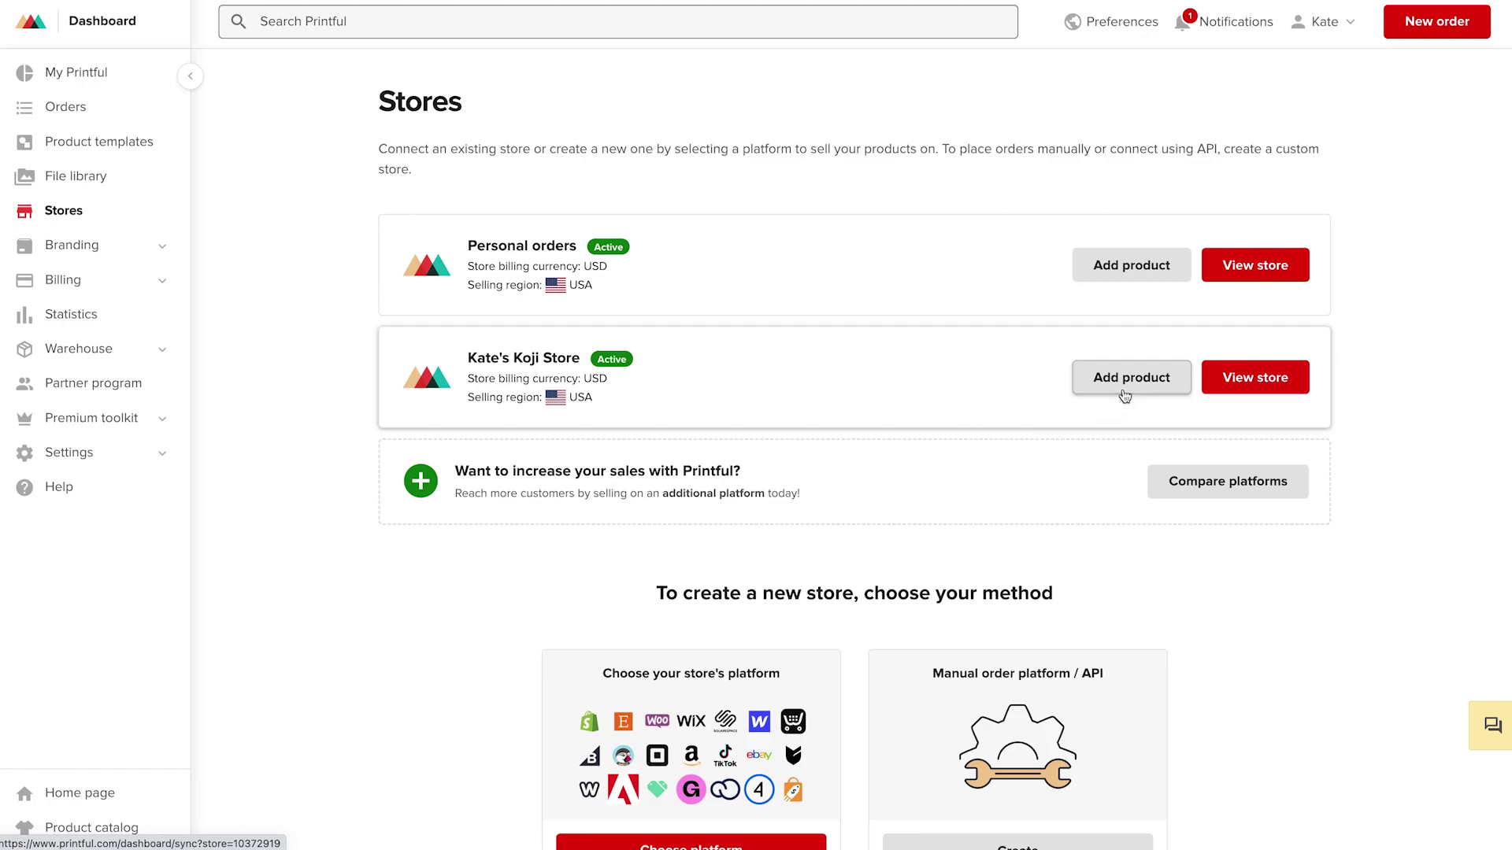
left_click(1124, 396)
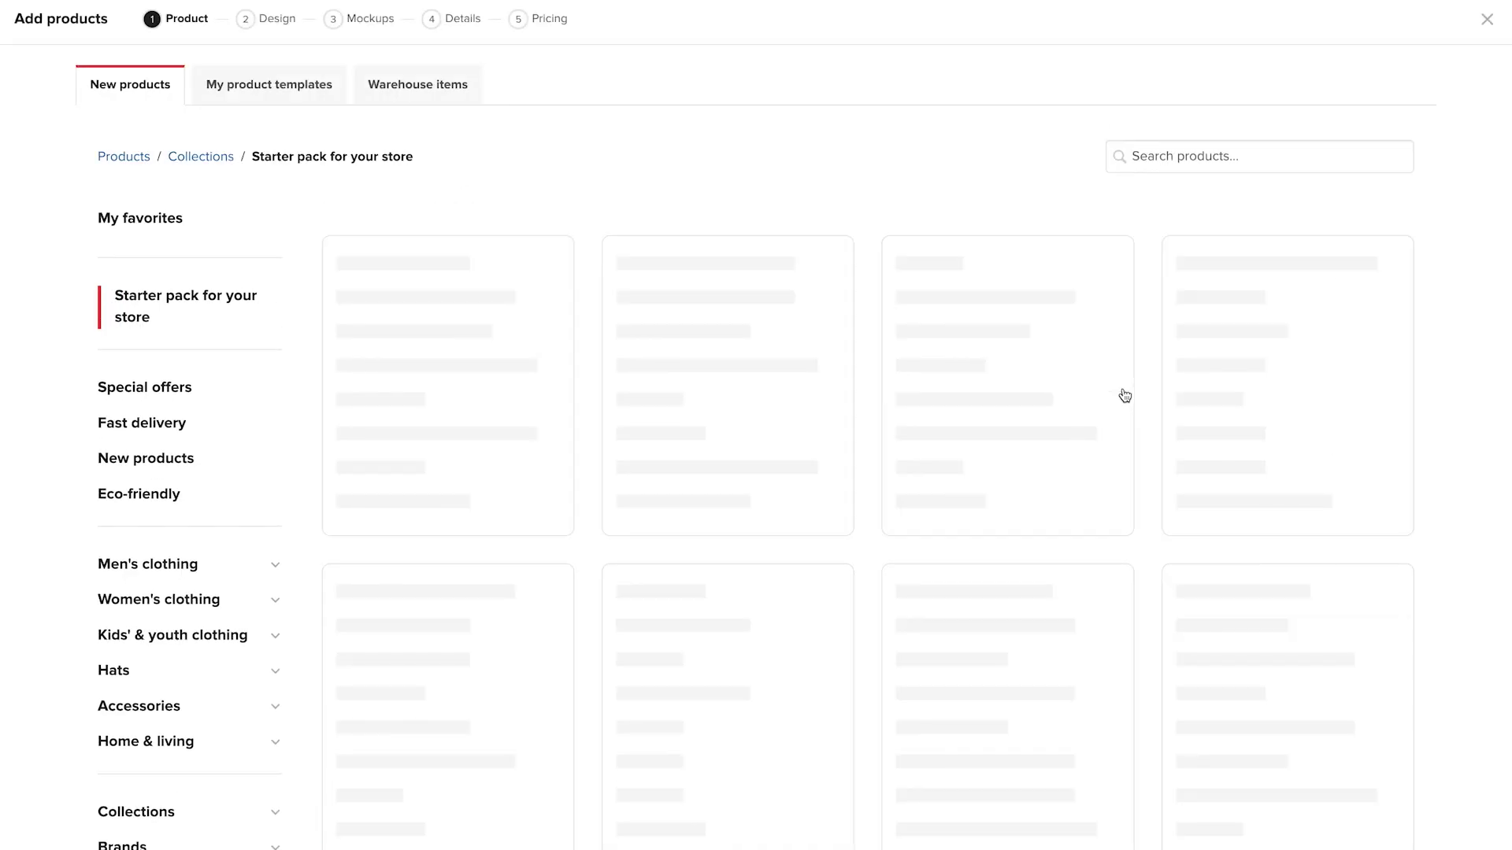
Add the Koji Black Hoodie template to the Koji store through mockups and pricing, saving 9 variants.
left_click(284, 99)
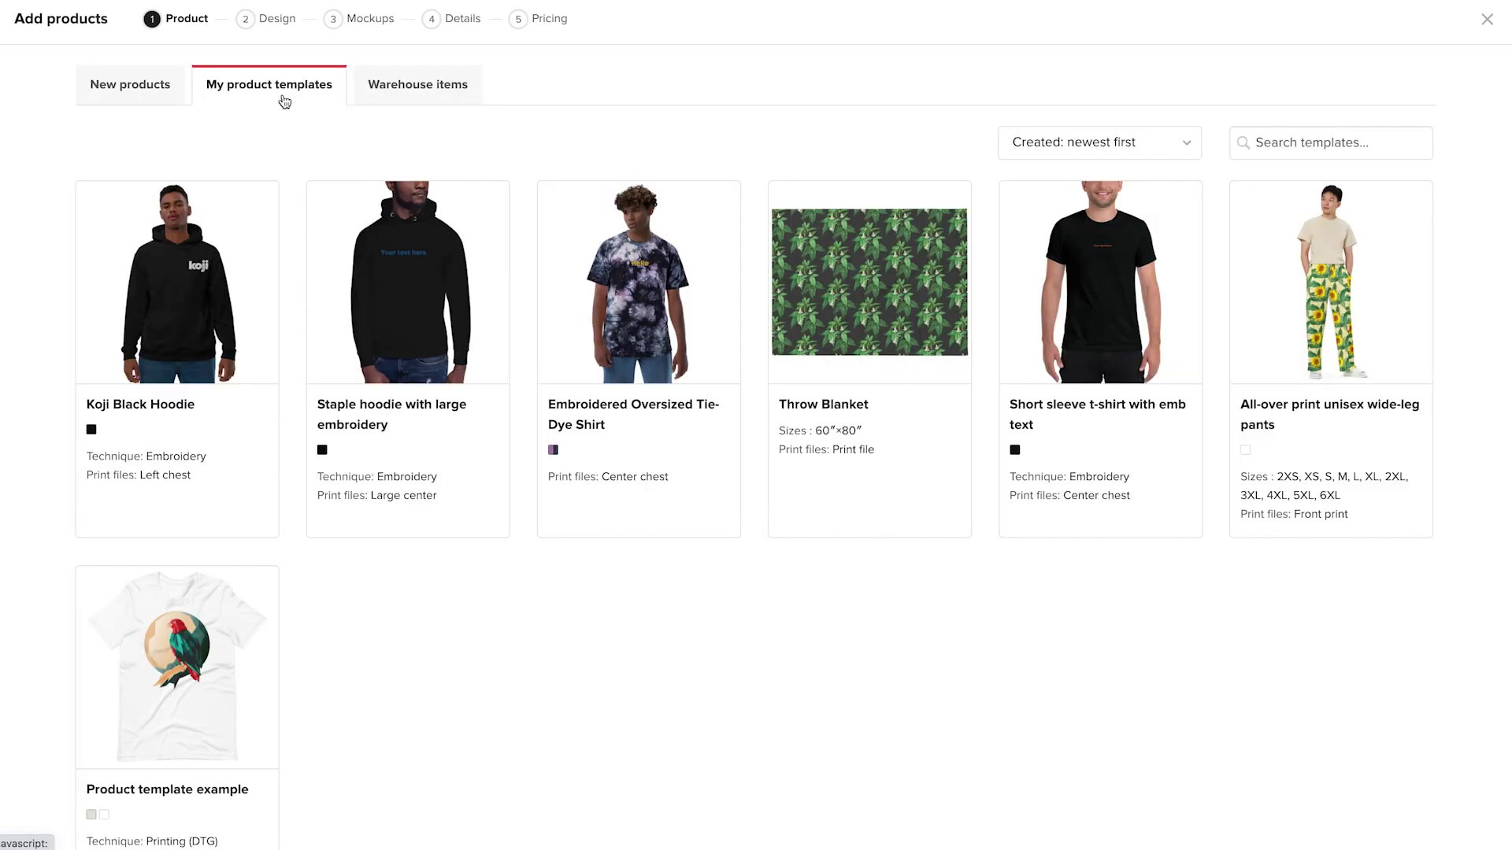
left_click(211, 428)
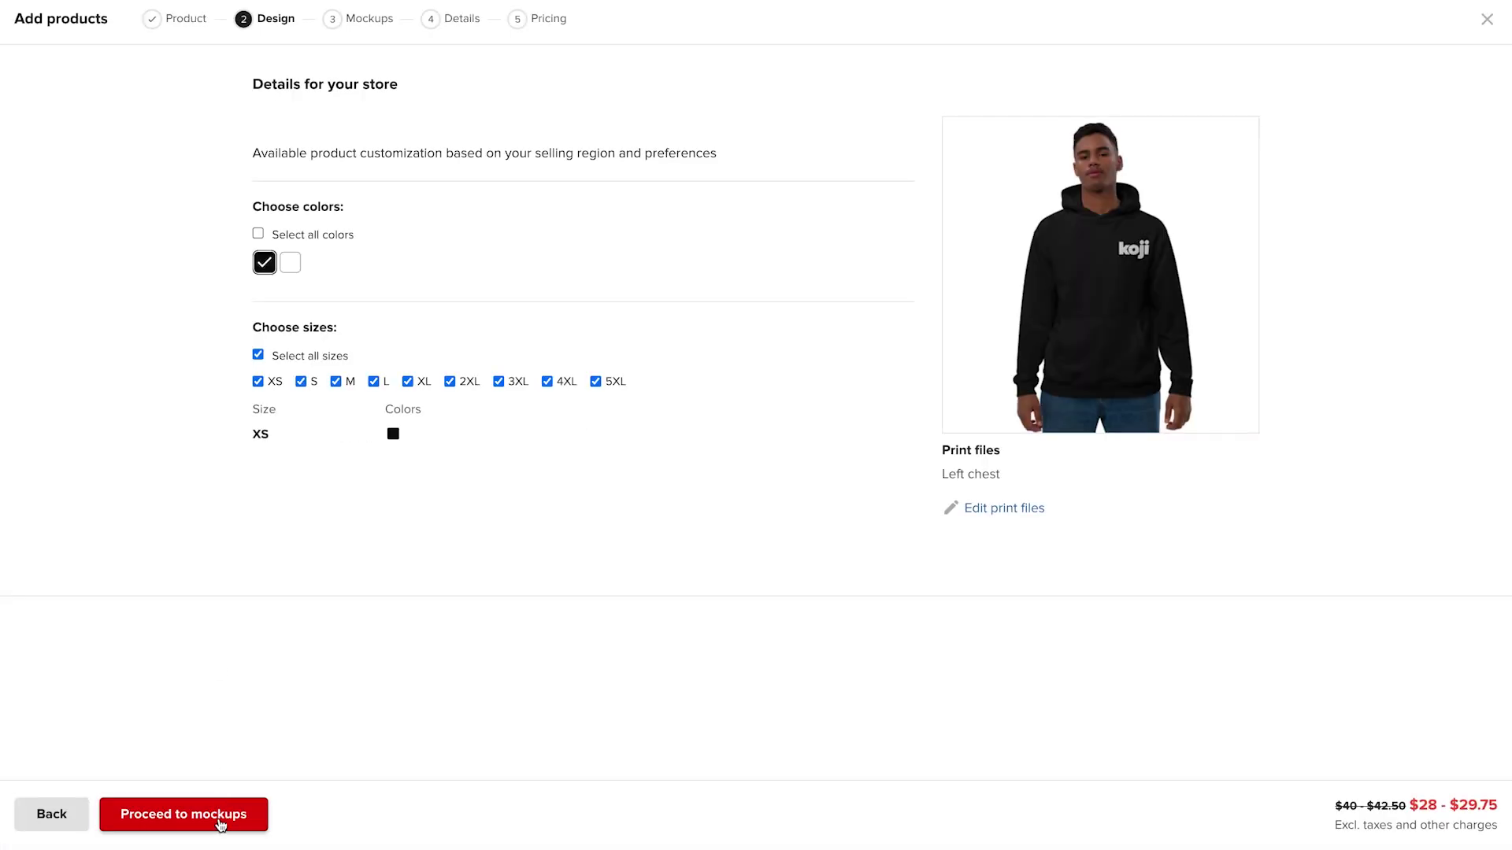
left_click(221, 819)
left_click(217, 828)
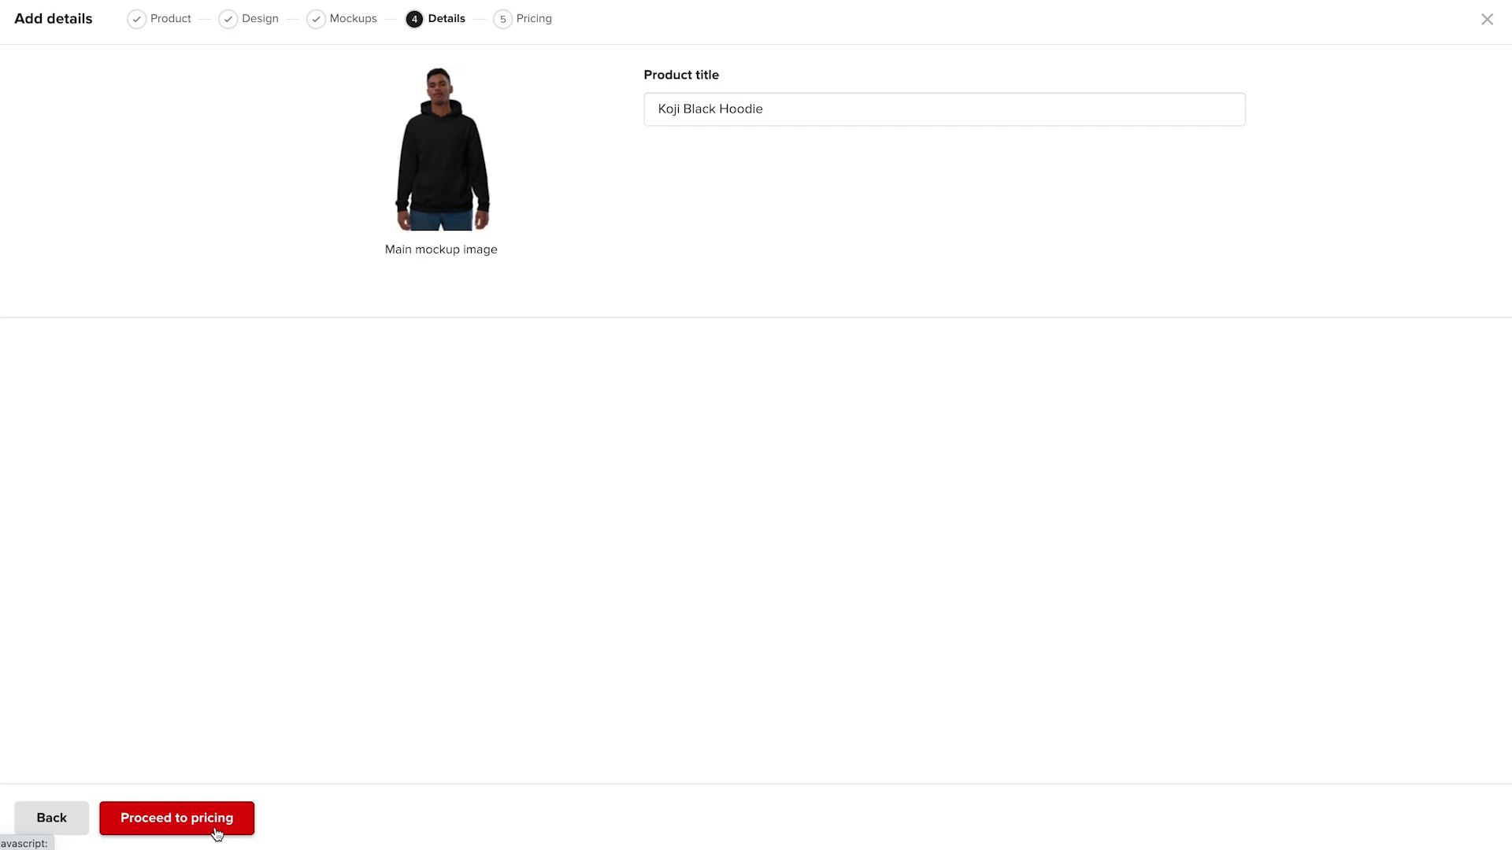
left_click(217, 829)
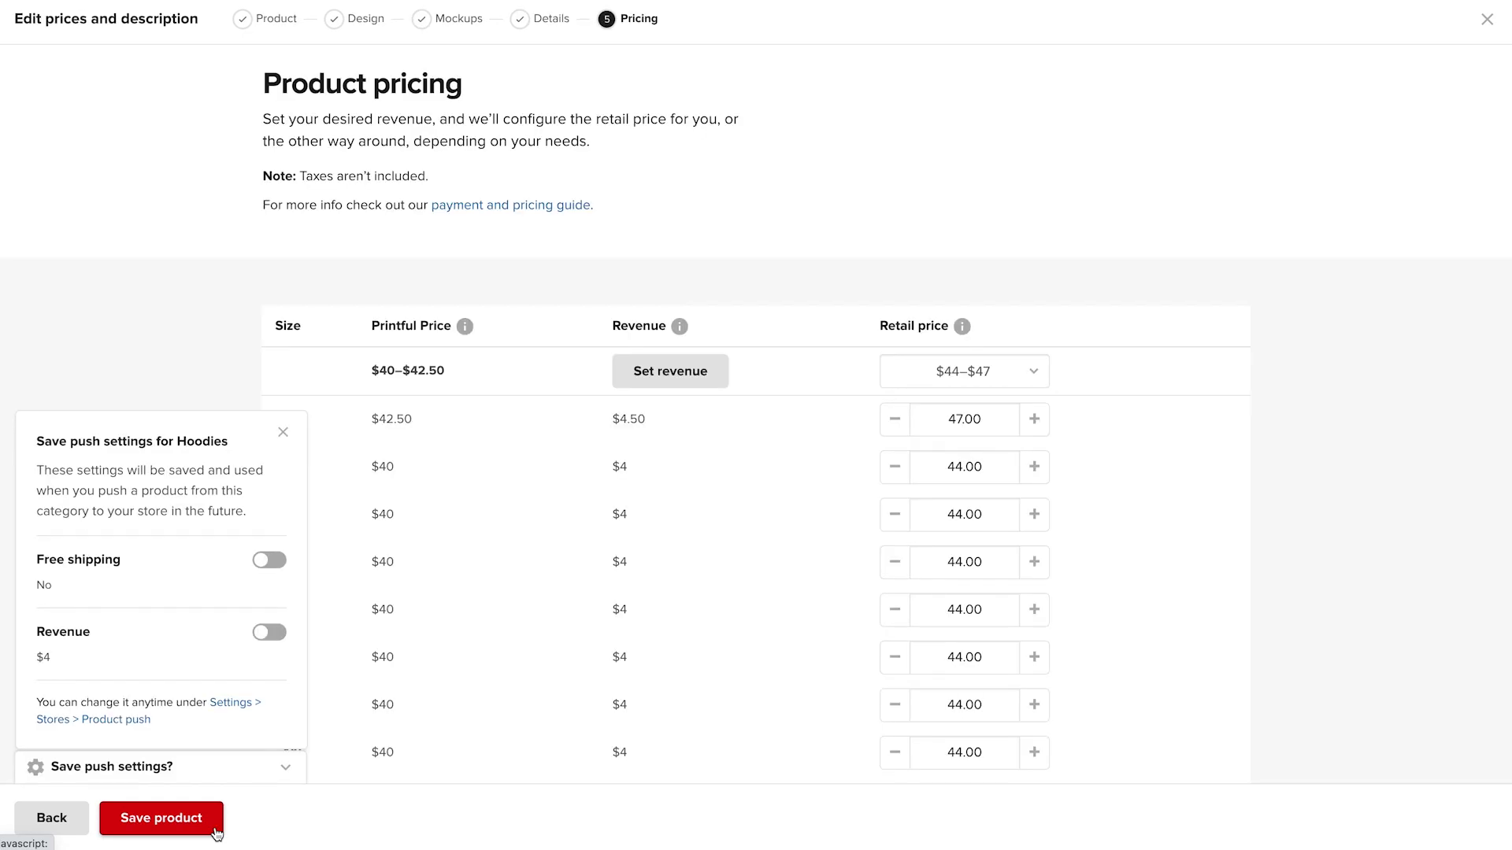
left_click(217, 830)
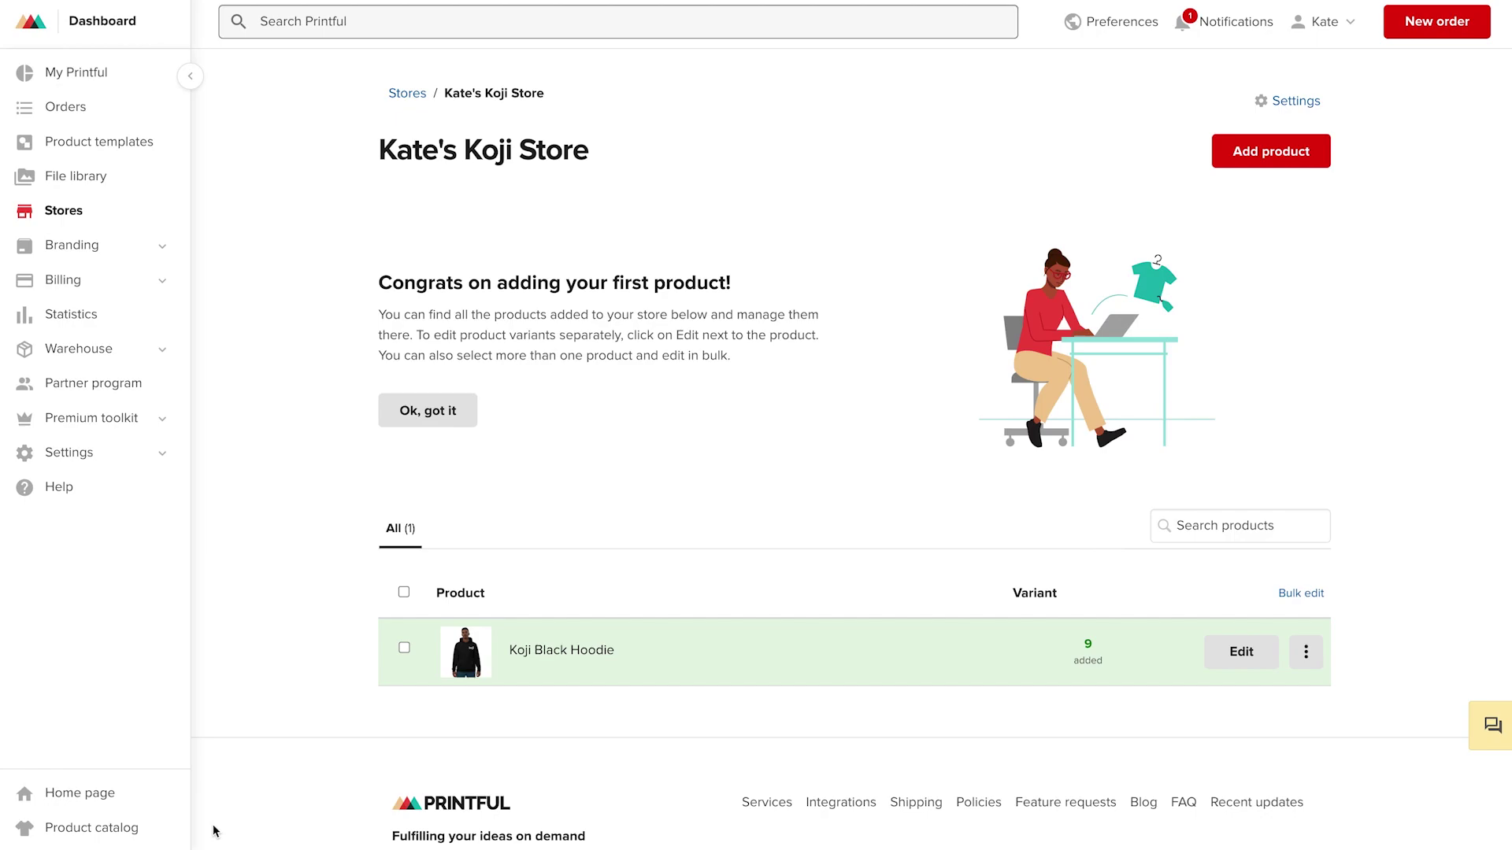
Go to Settings > API for the Koji store to reach the Printful Developers page.
left_click(111, 452)
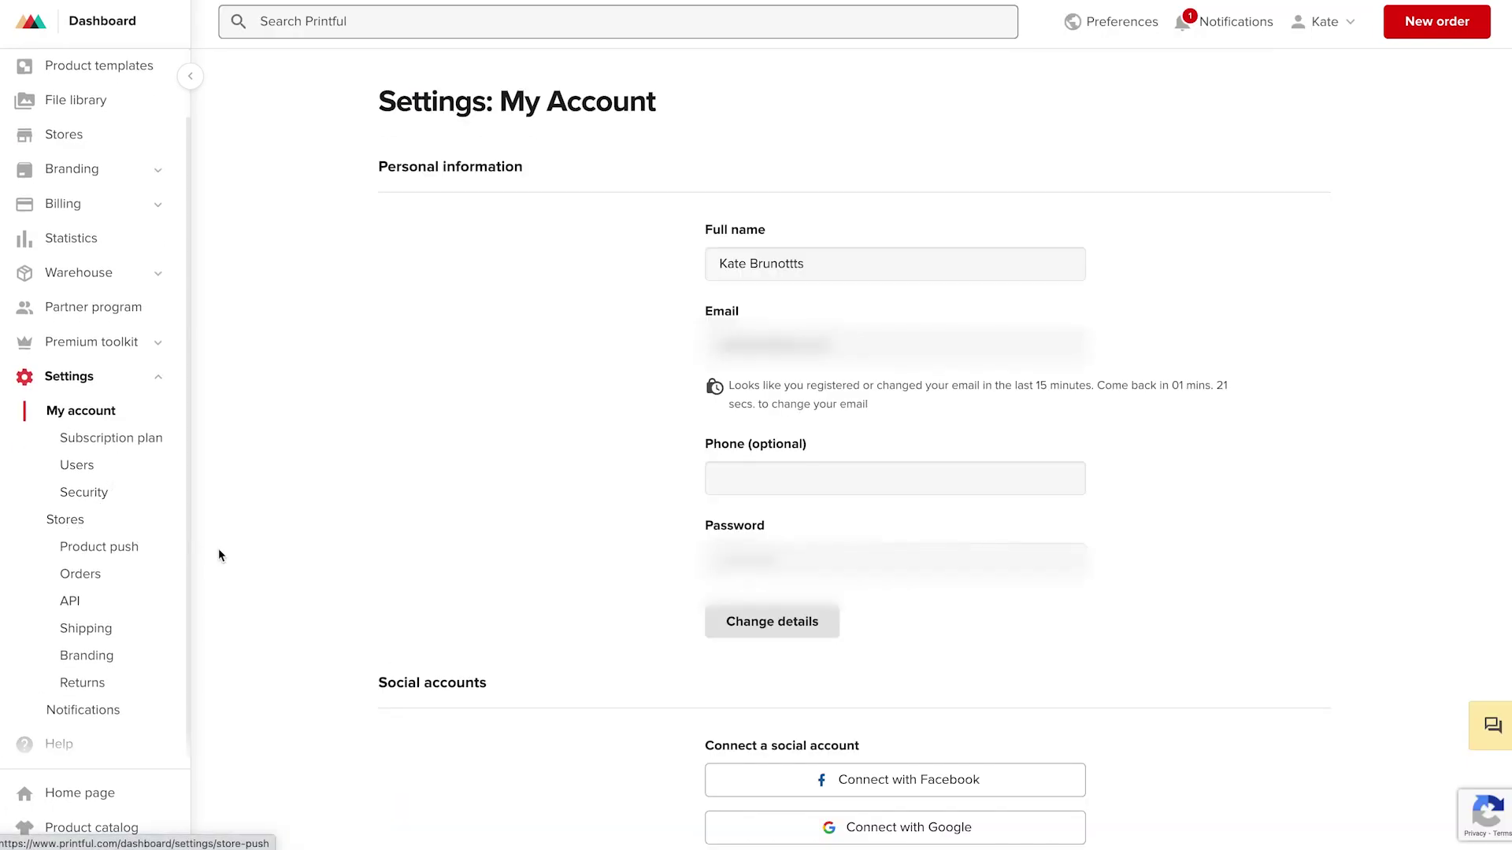
left_click(80, 615)
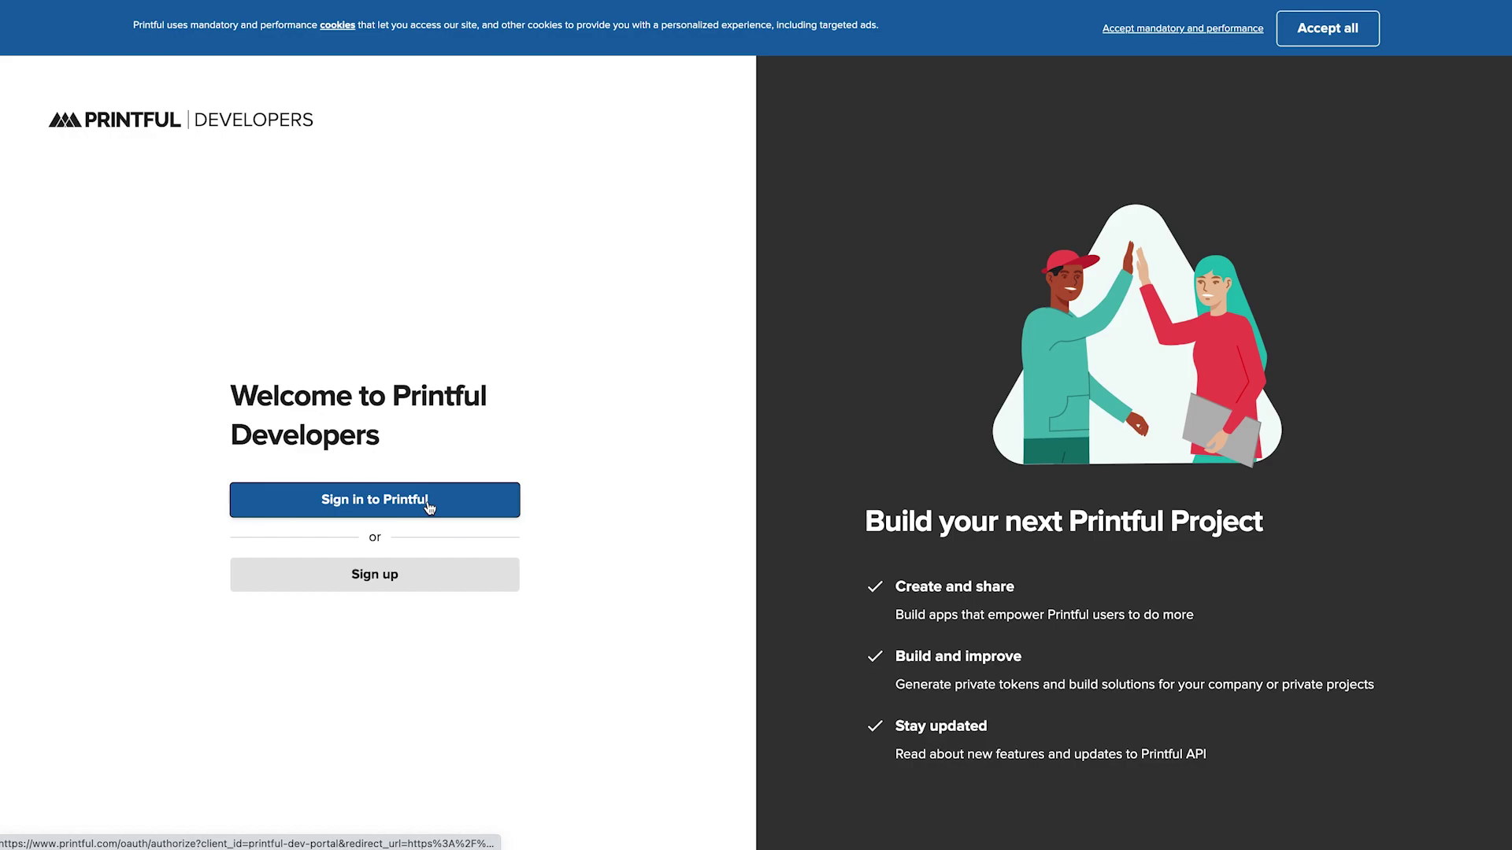
Sign in and start a private token, entering its name and the contact e-mail.
left_click(430, 504)
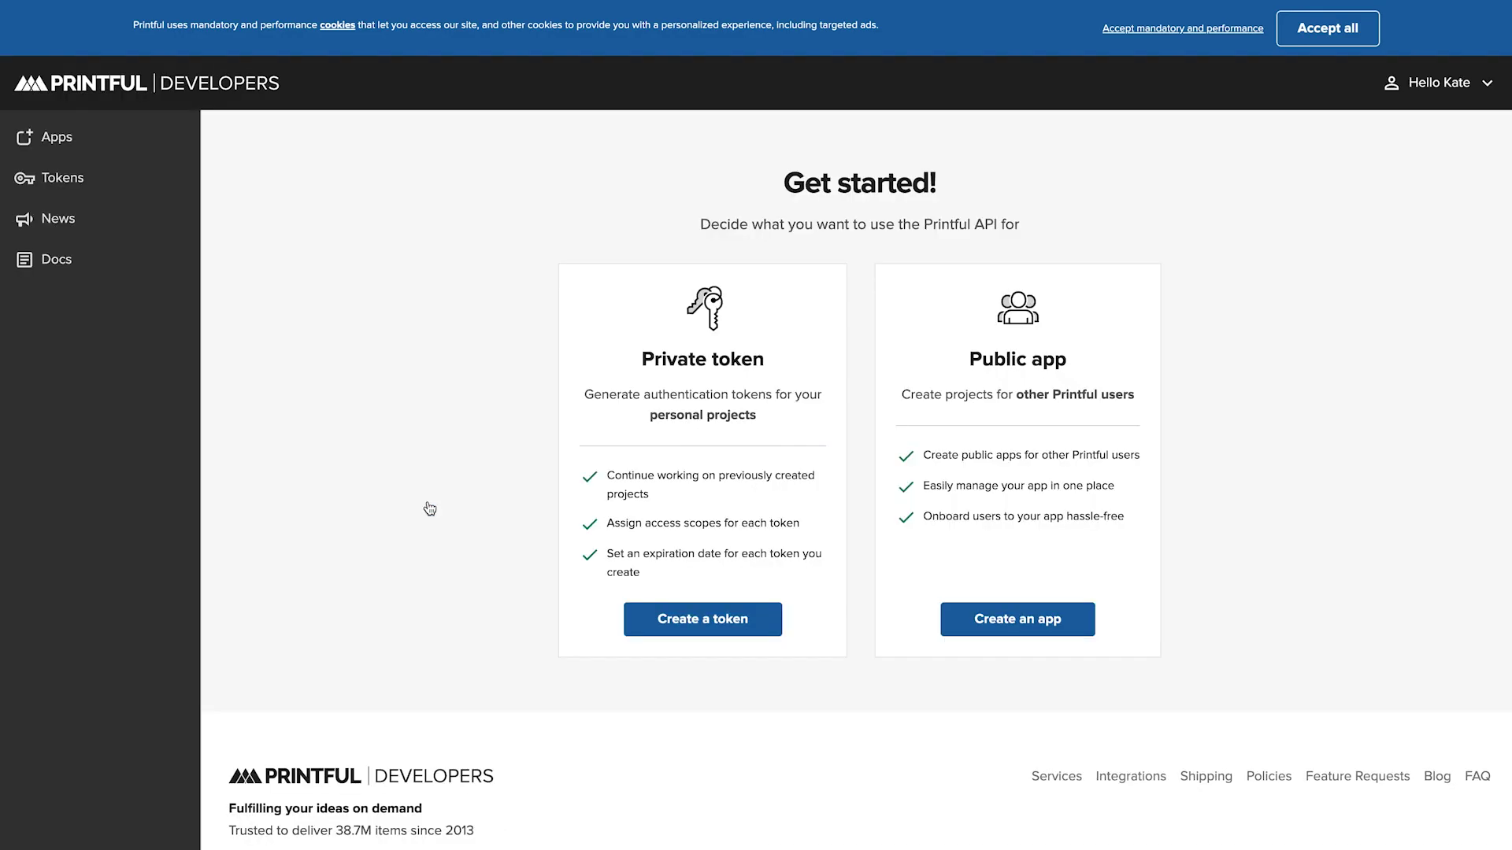
left_click(742, 622)
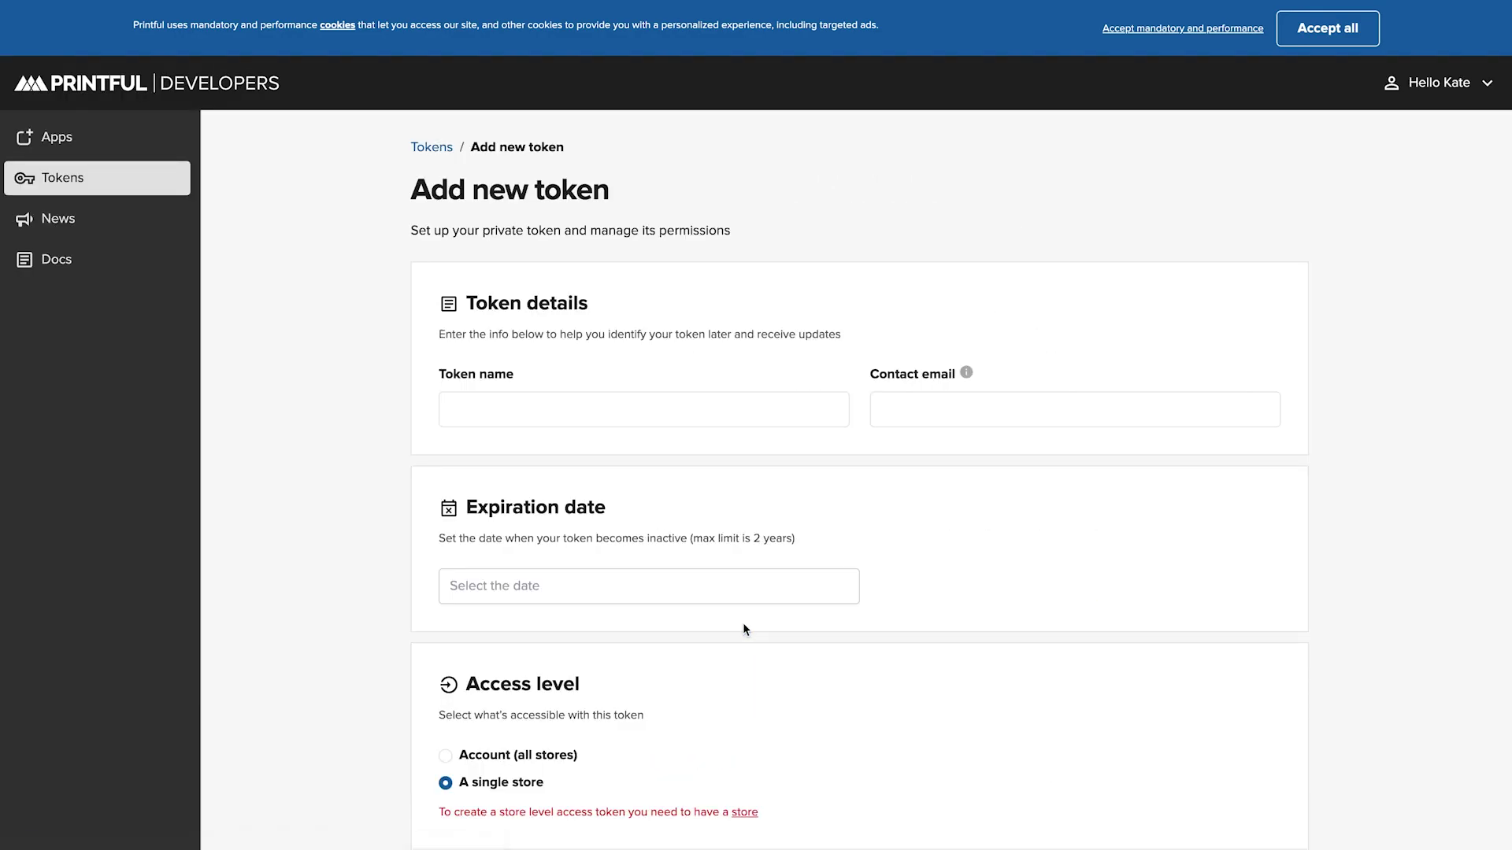
left_click(615, 409)
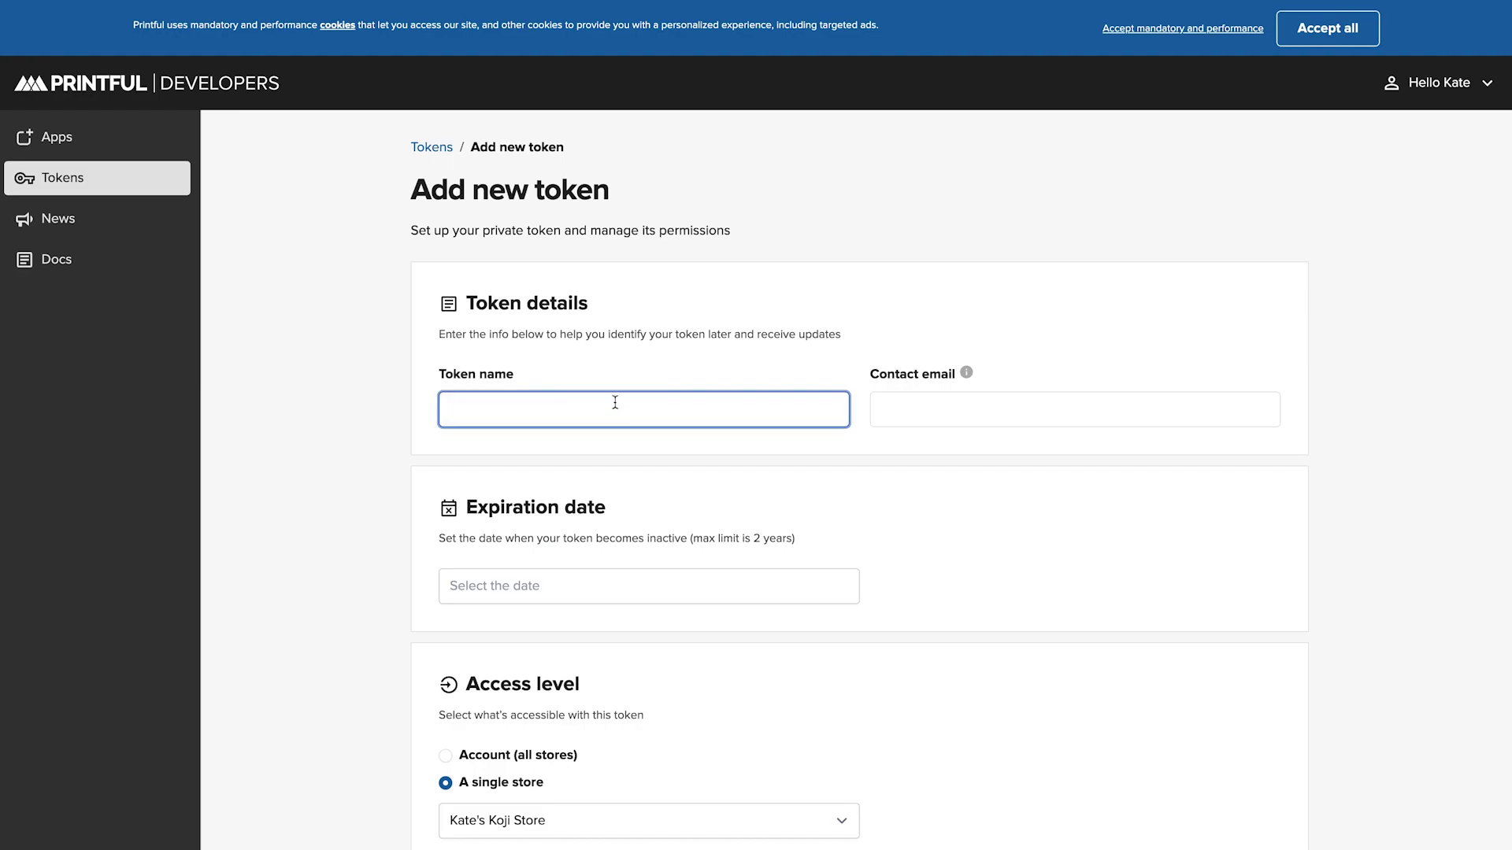
type("Kate's Koji Token")
left_click(994, 402)
type("kate")
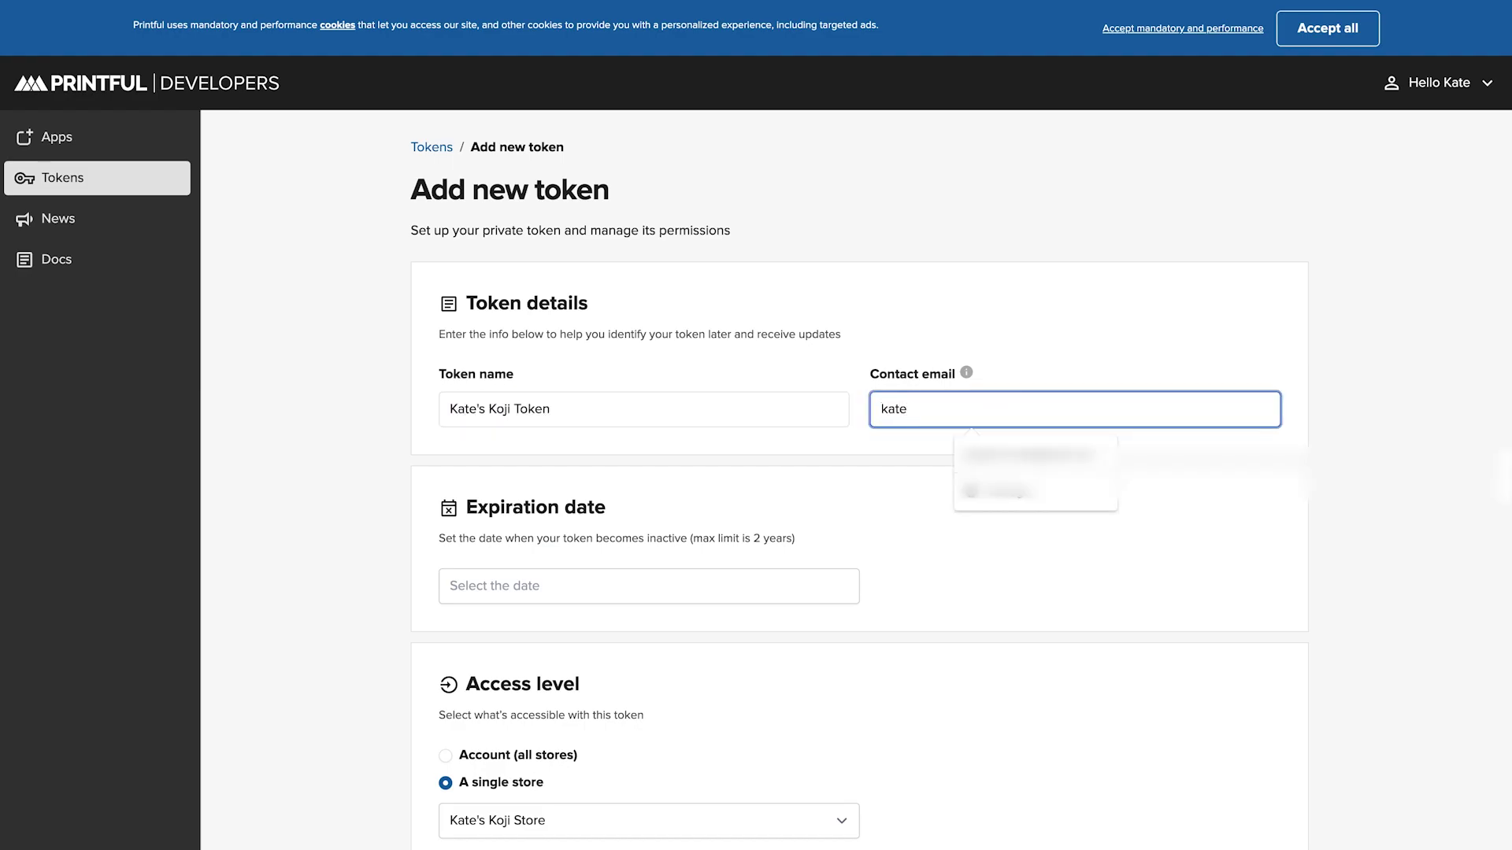
left_click(1028, 455)
scroll(670, 373, "down", 3)
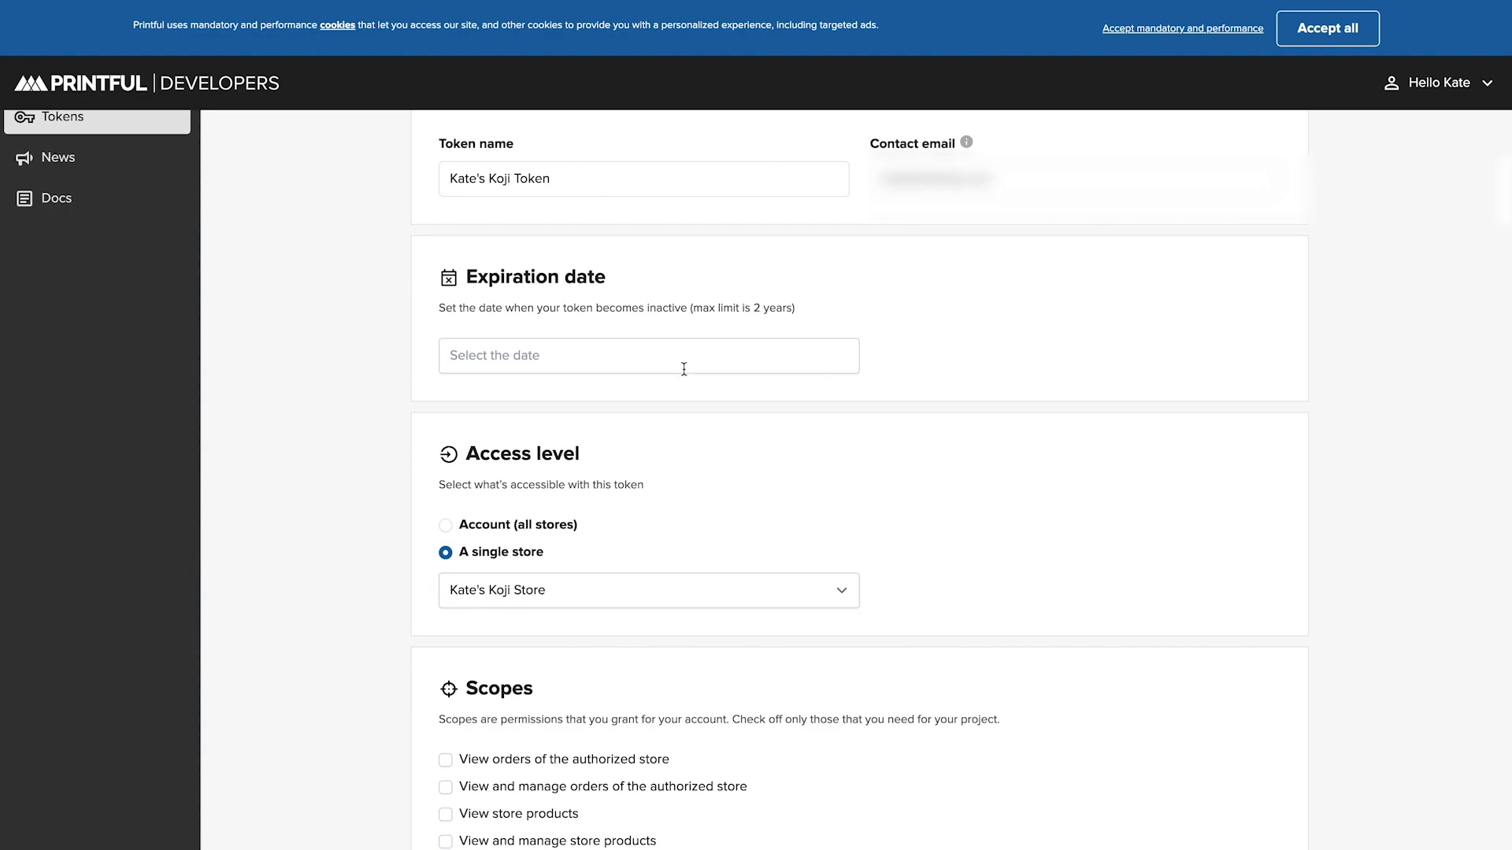
Set the token to expire on Apr 1, 2025.
left_click(661, 365)
left_click(516, 456)
scroll(961, 433, "down", 2)
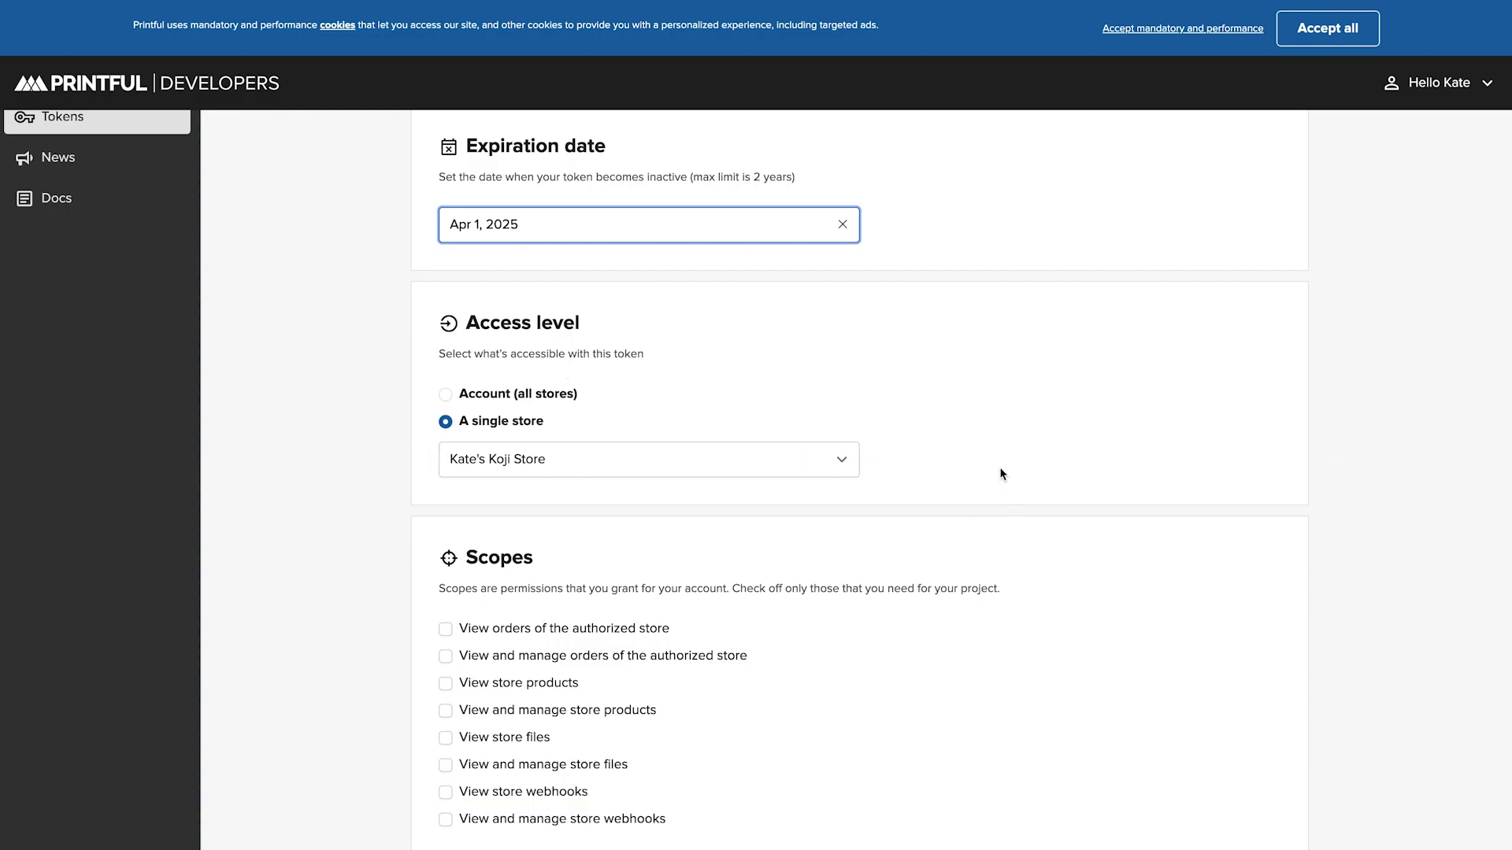
scroll(1032, 508, "down", 3)
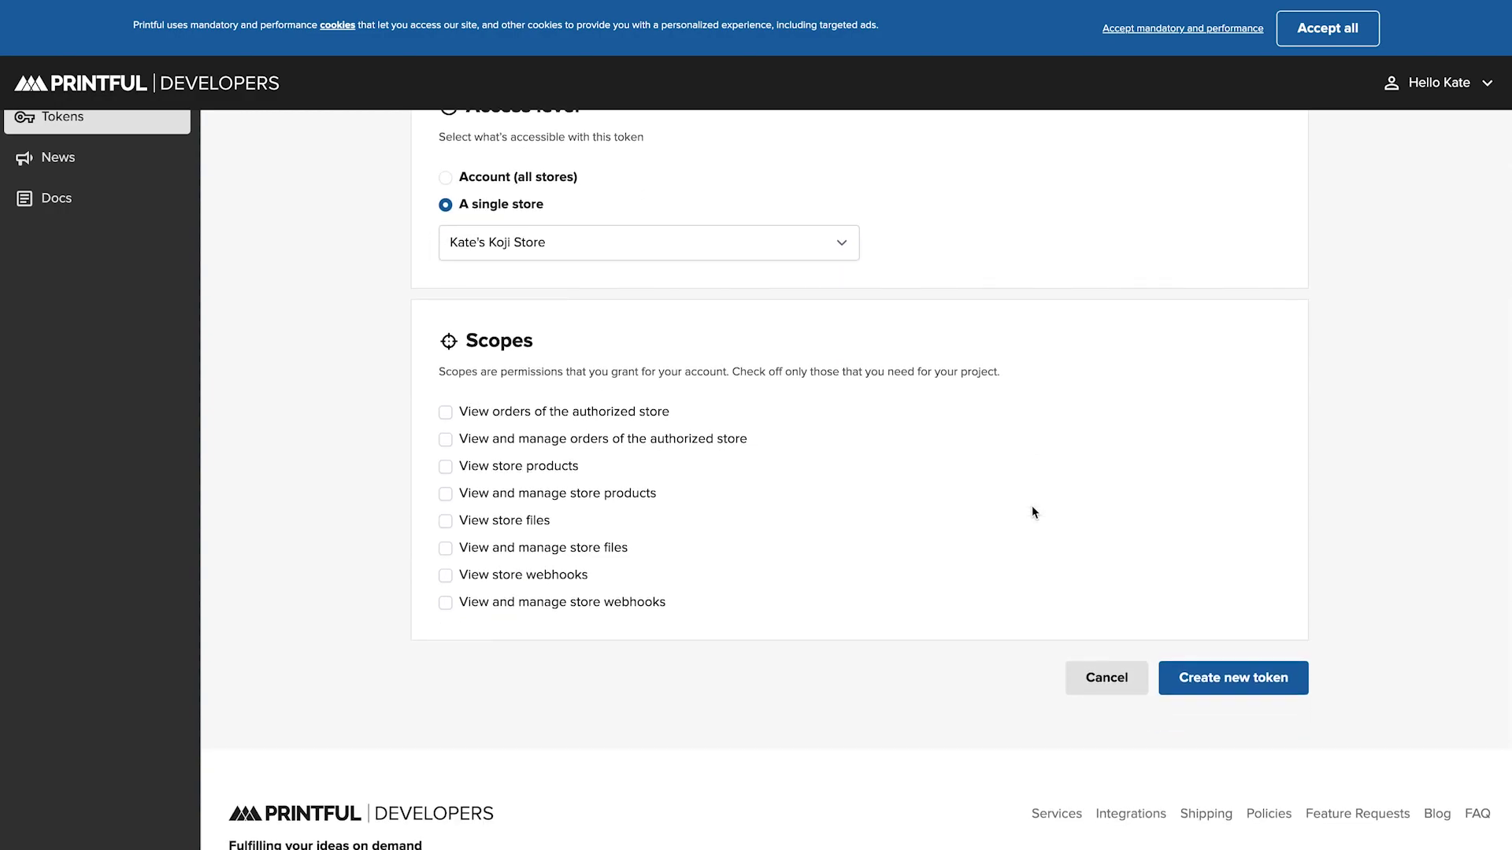
Grant view and manage scopes for orders, products, files and webhooks, then create the token.
left_click(508, 413)
left_click(512, 441)
left_click(505, 469)
left_click(487, 495)
left_click(490, 522)
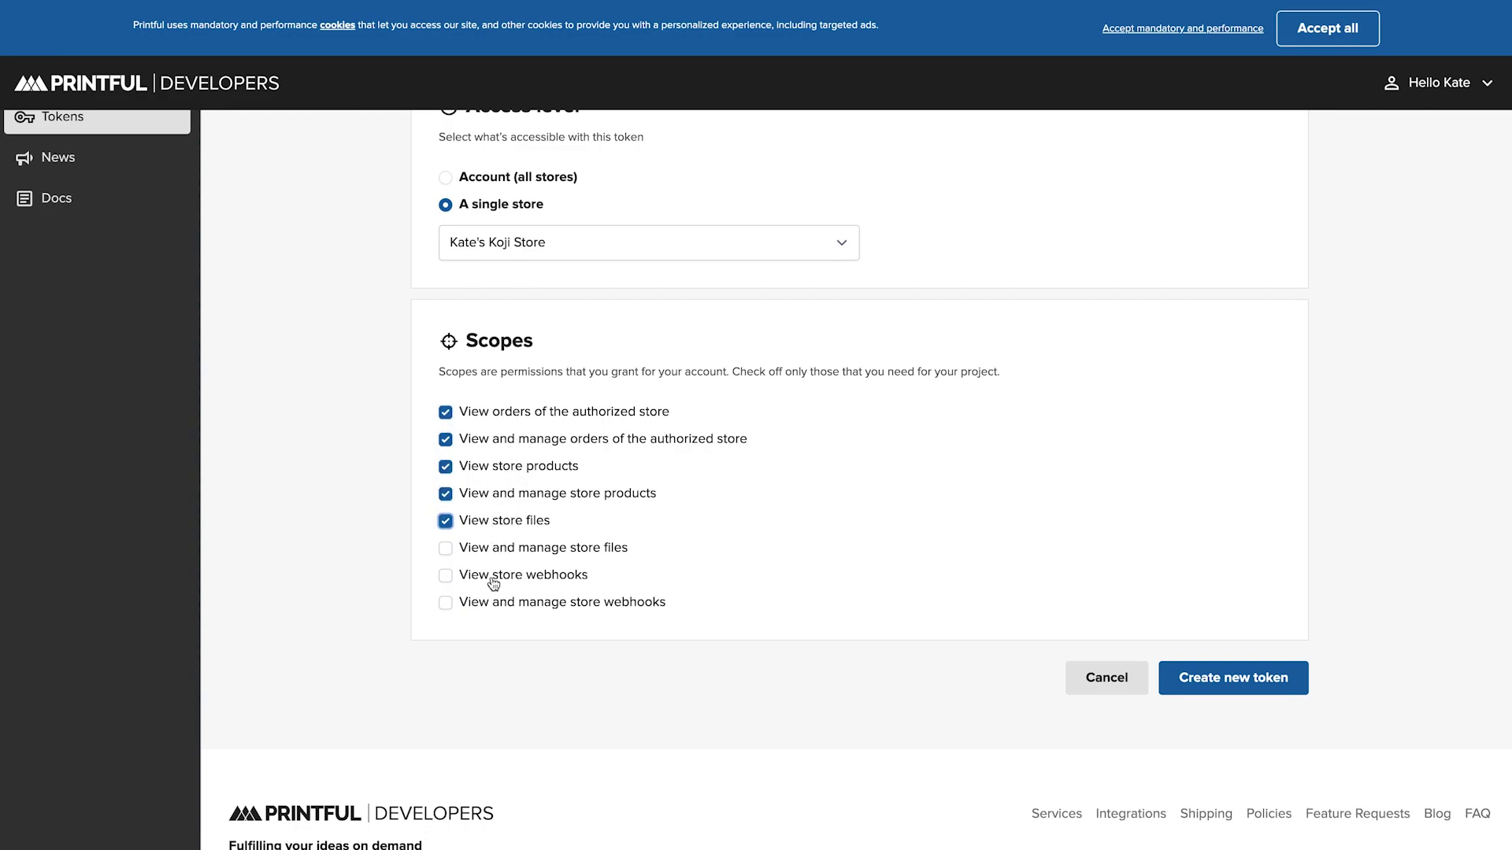
left_click(489, 550)
left_click(494, 580)
left_click(510, 605)
left_click(1251, 677)
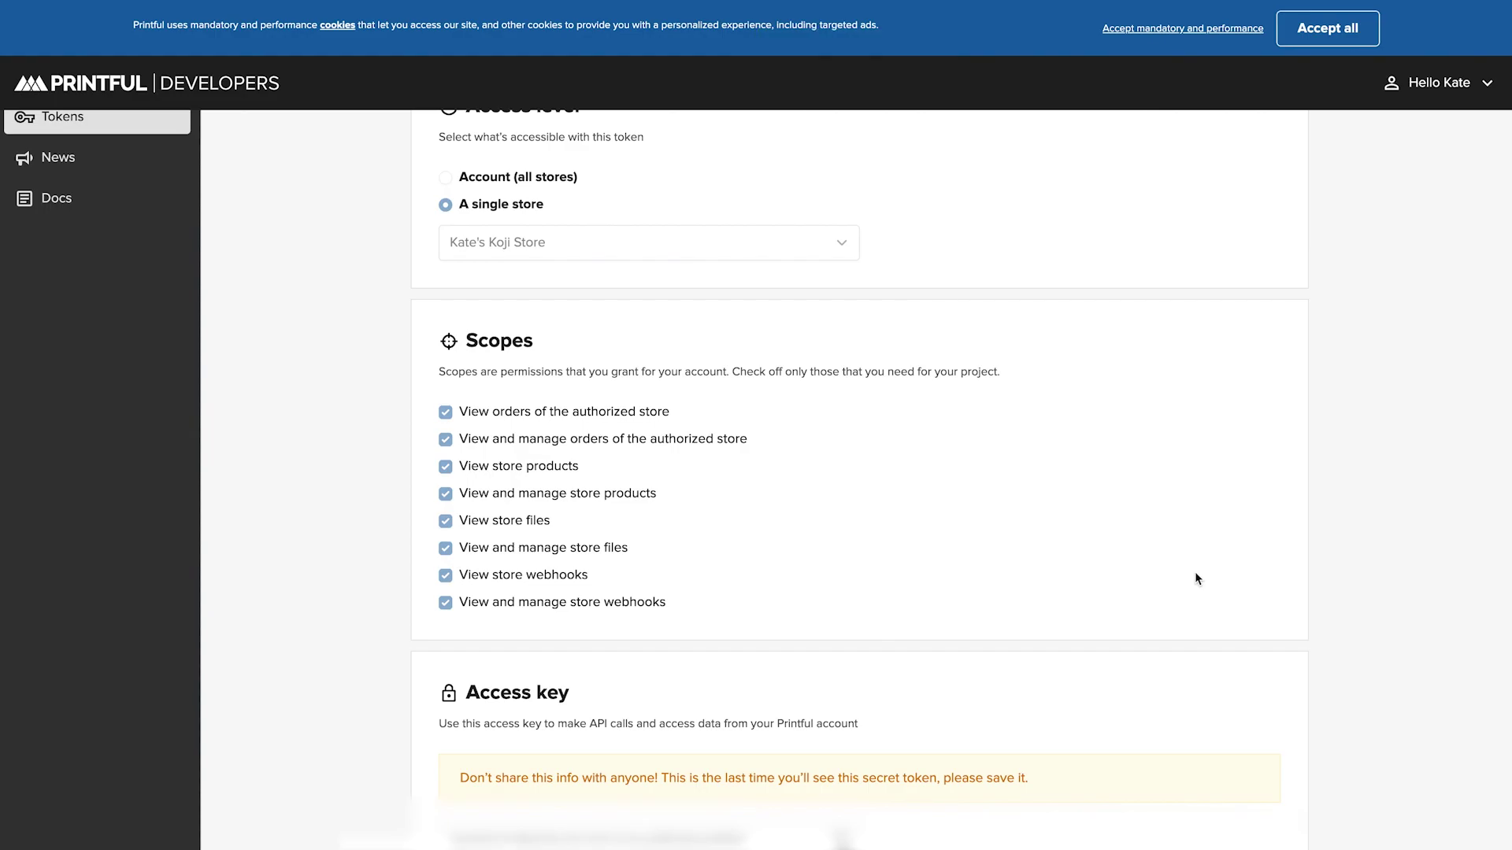
Copy the new token's access key to the clipboard.
scroll(1195, 578, "down", 1)
scroll(1195, 579, "down", 1)
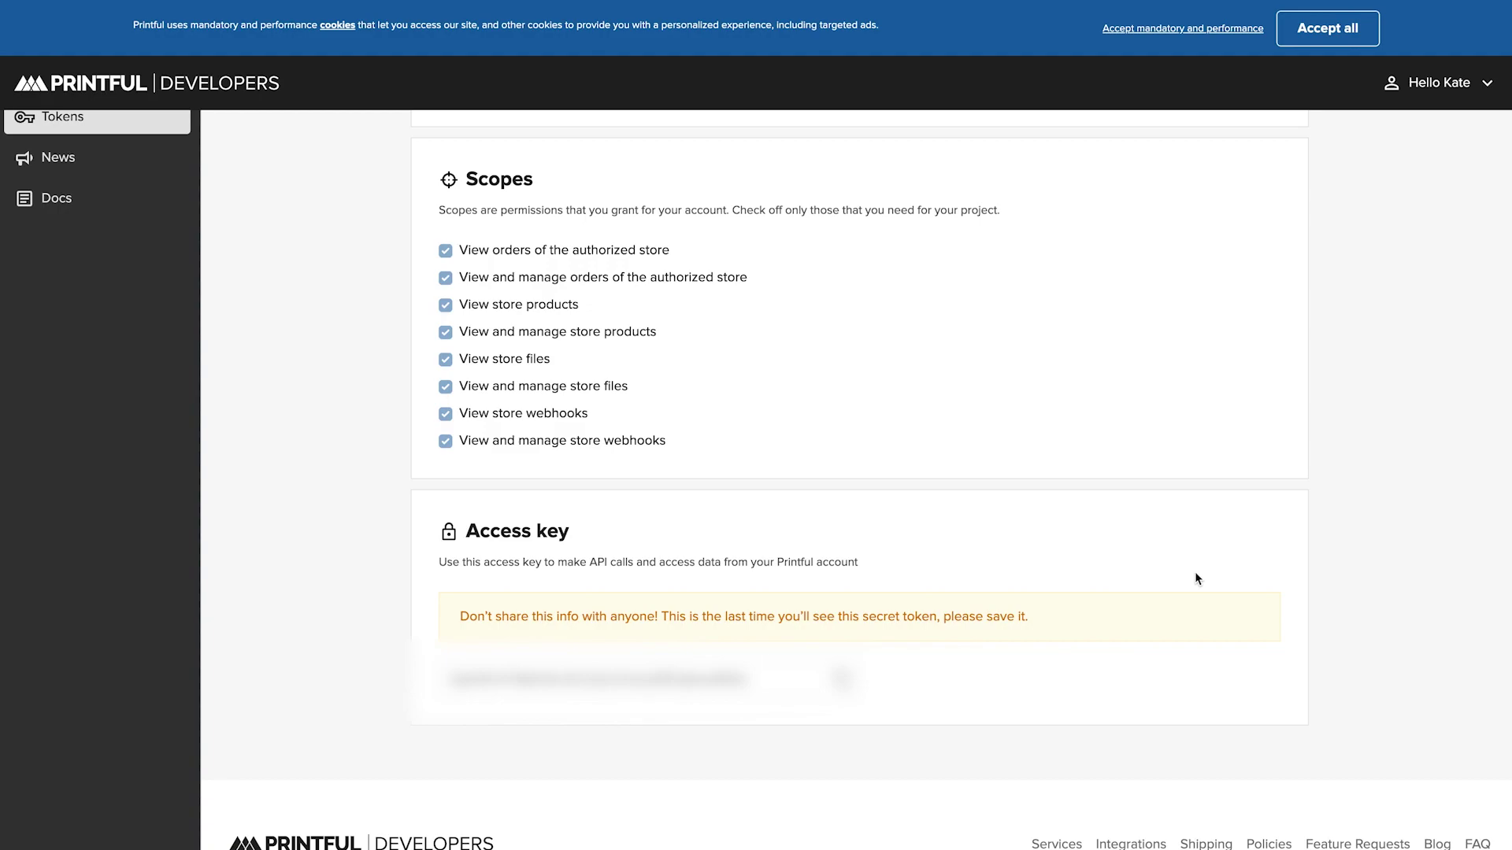
left_click(842, 681)
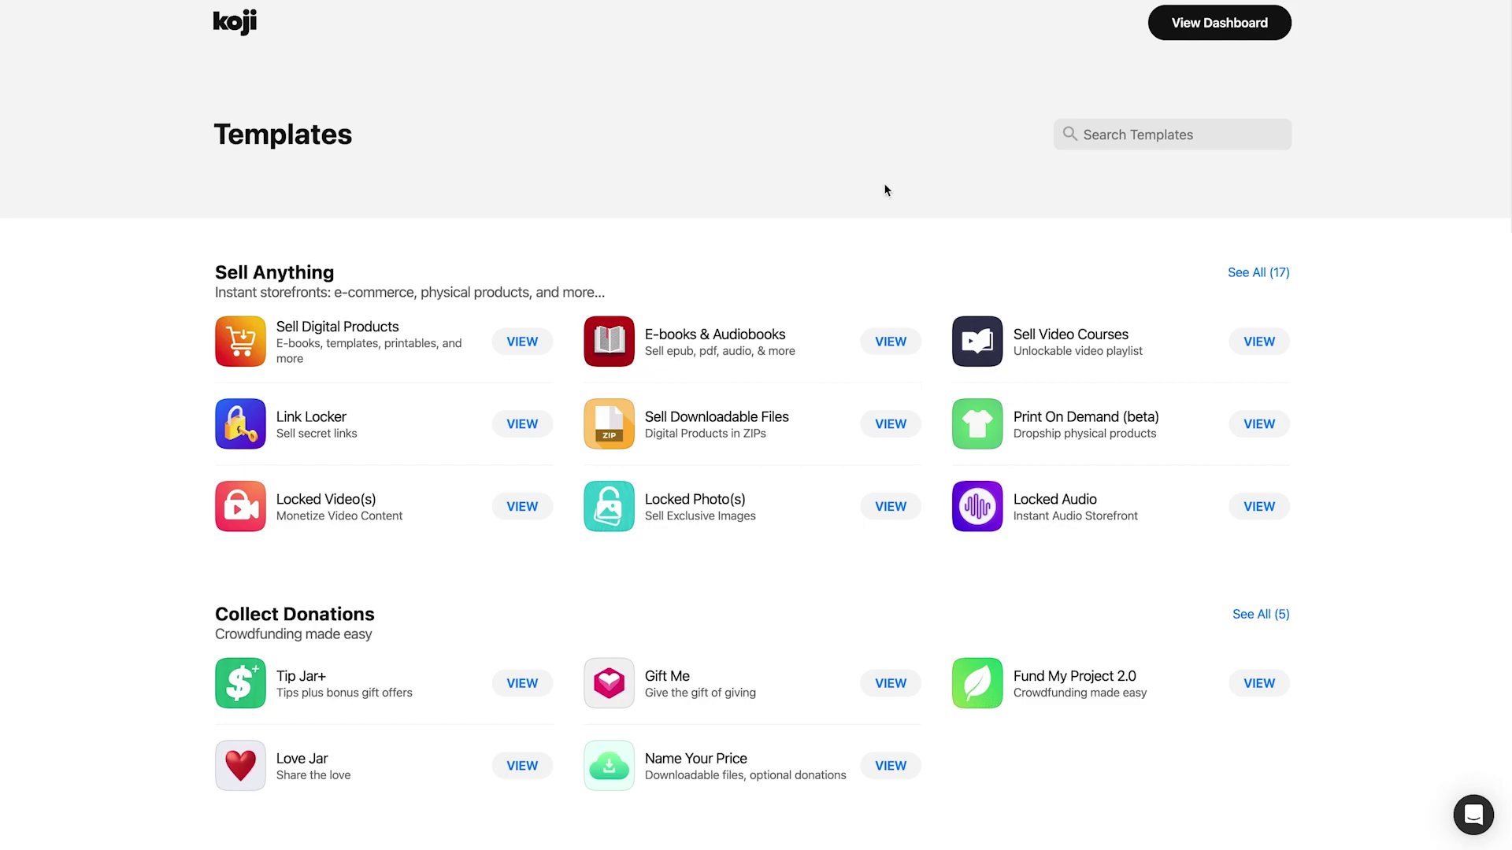
View the Print On Demand (beta) template and begin configuring its storefront.
left_click(1268, 437)
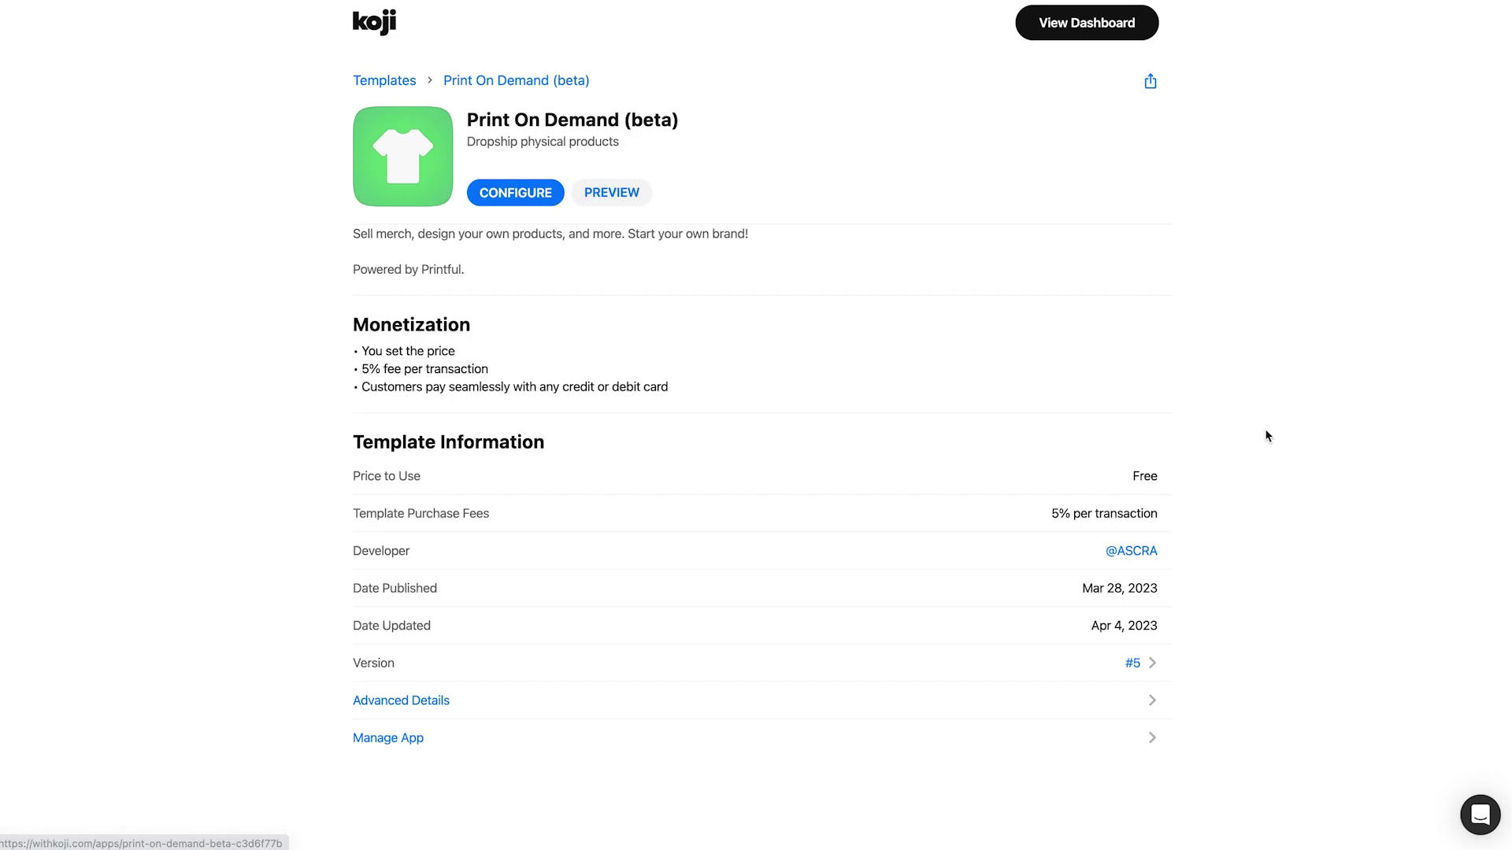
left_click(542, 199)
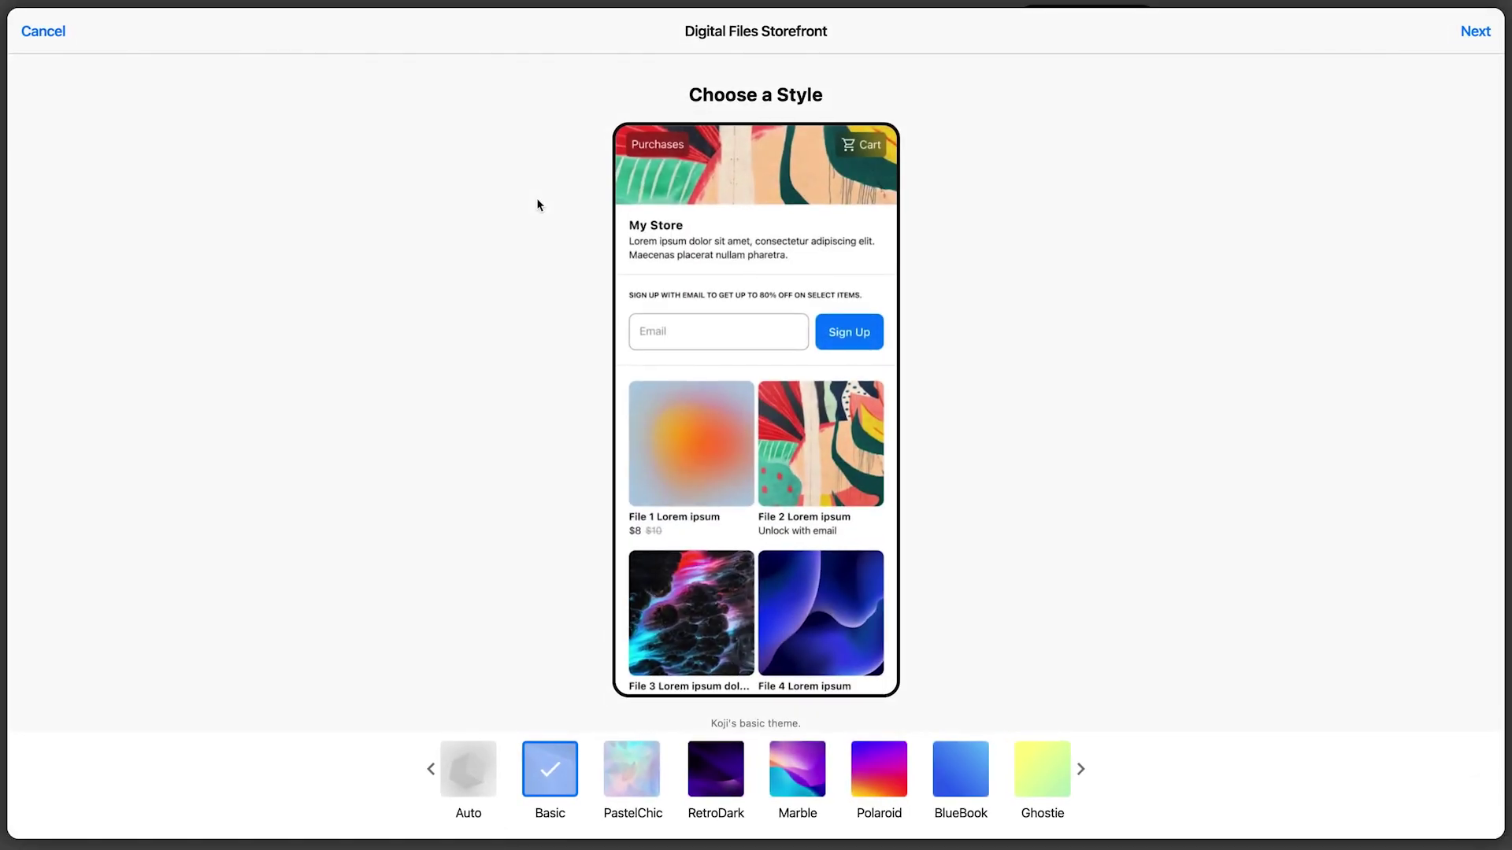
Apply the PastelChic style, fill in the store details and banner, and publish the storefront.
left_click(626, 776)
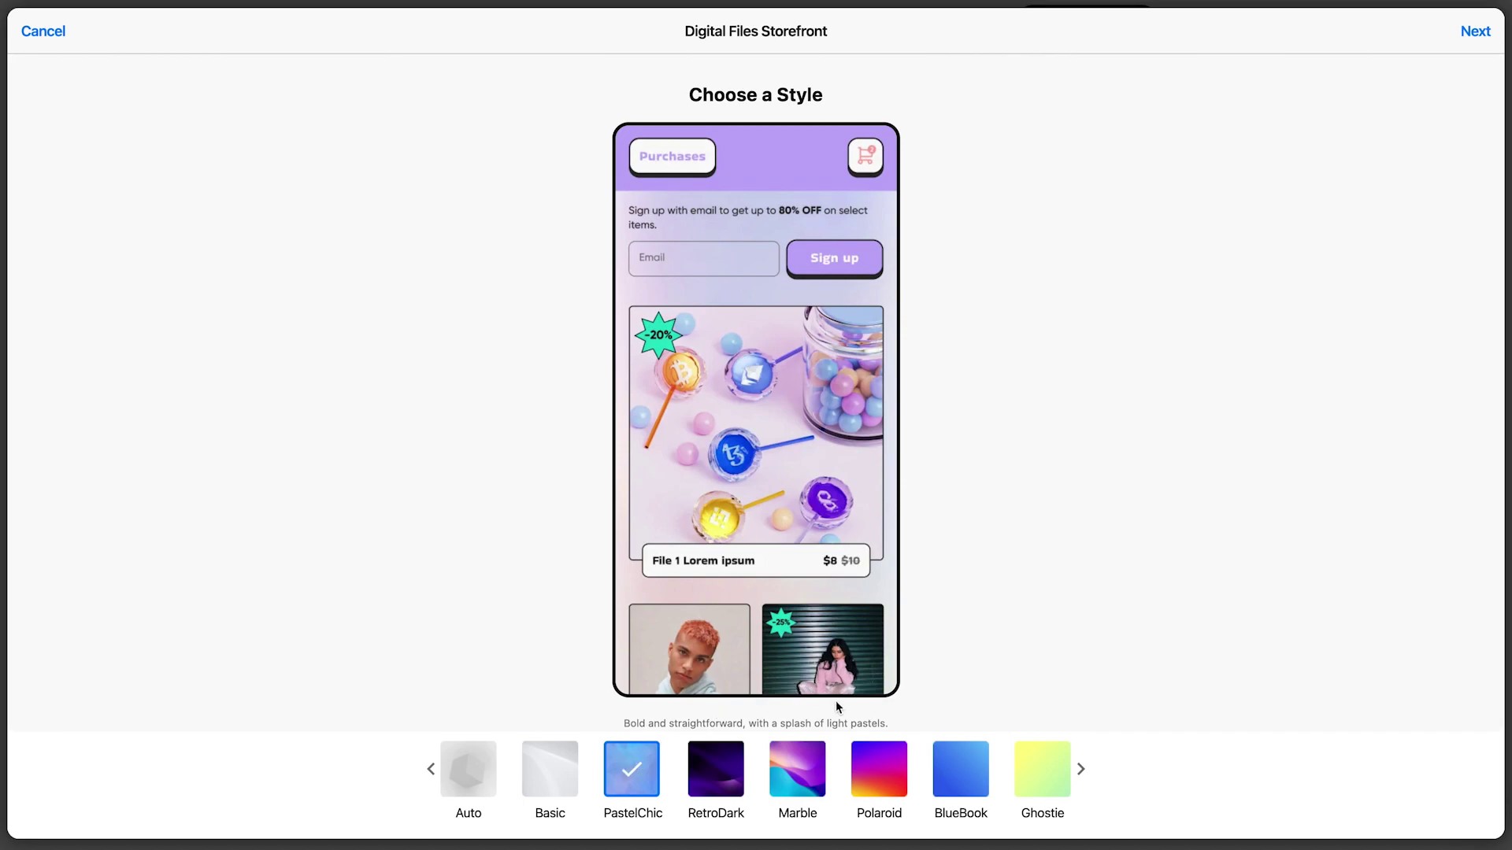
left_click(1475, 36)
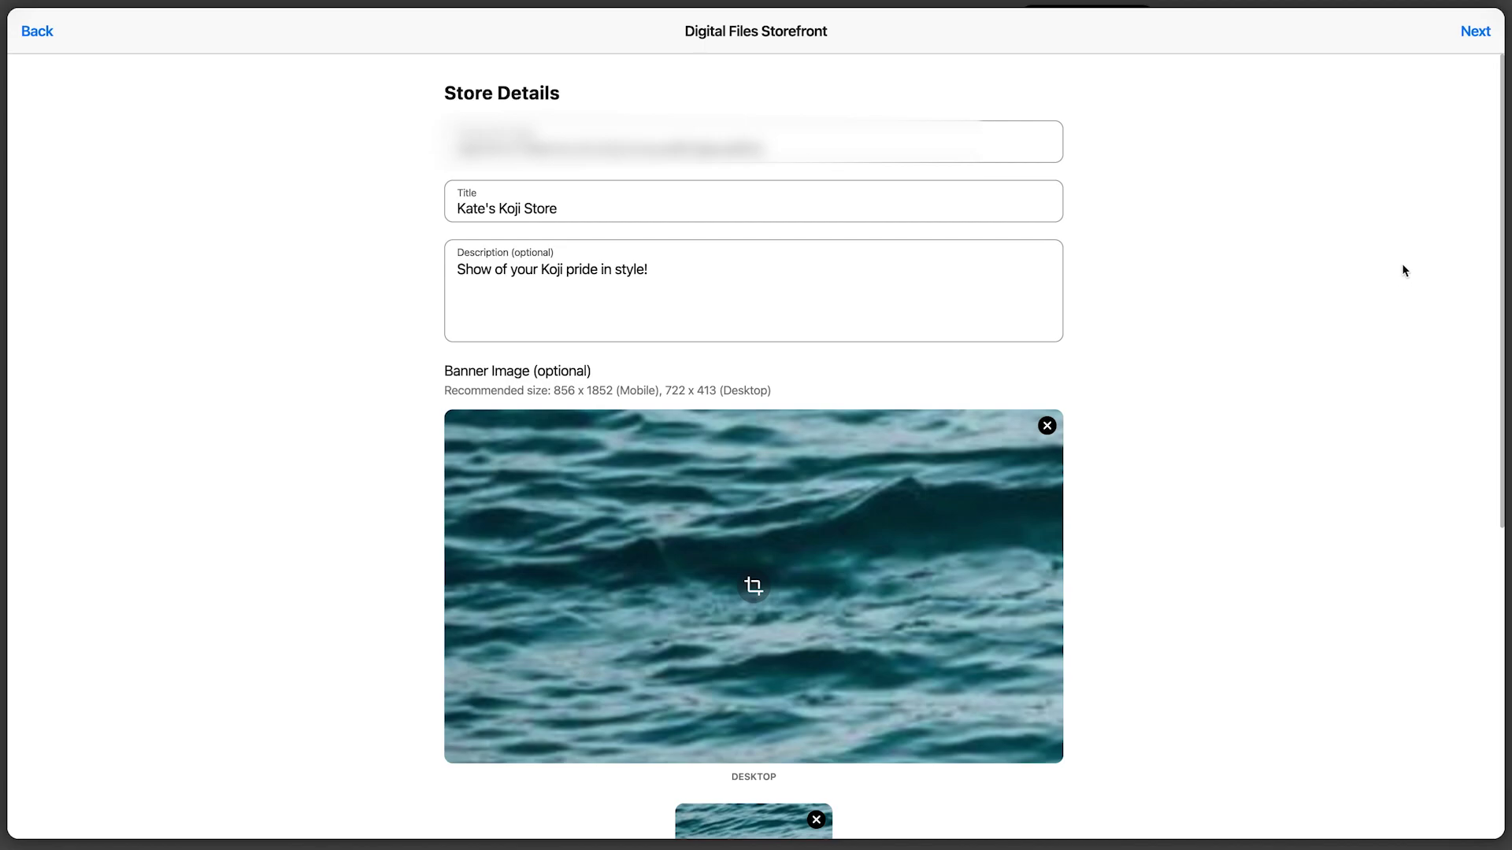
left_click(1474, 32)
left_click(961, 819)
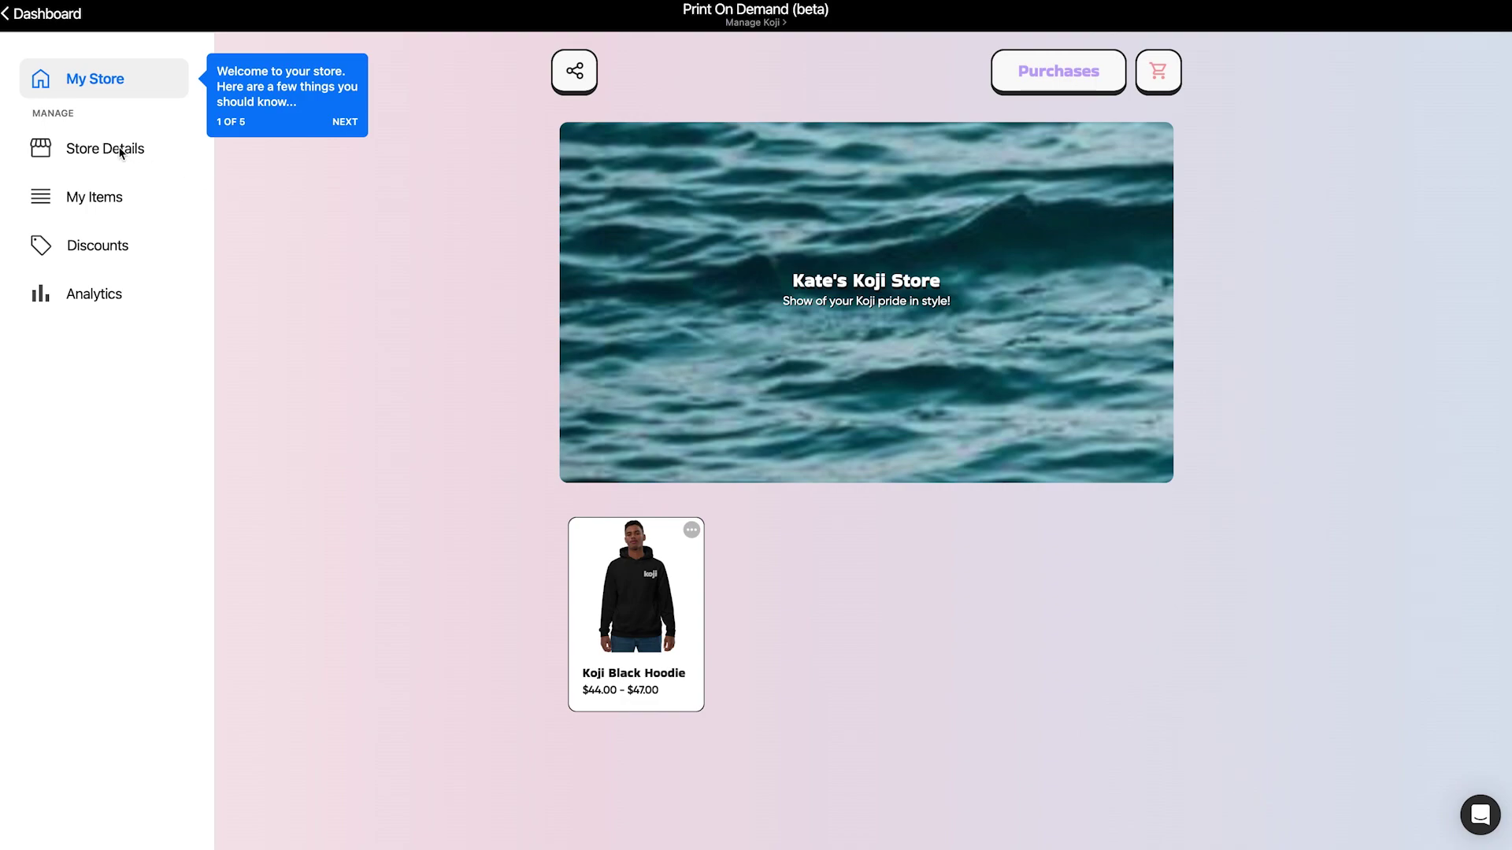
Finish the five-step welcome tour and go to the store's Discounts page.
left_click(342, 126)
left_click(346, 176)
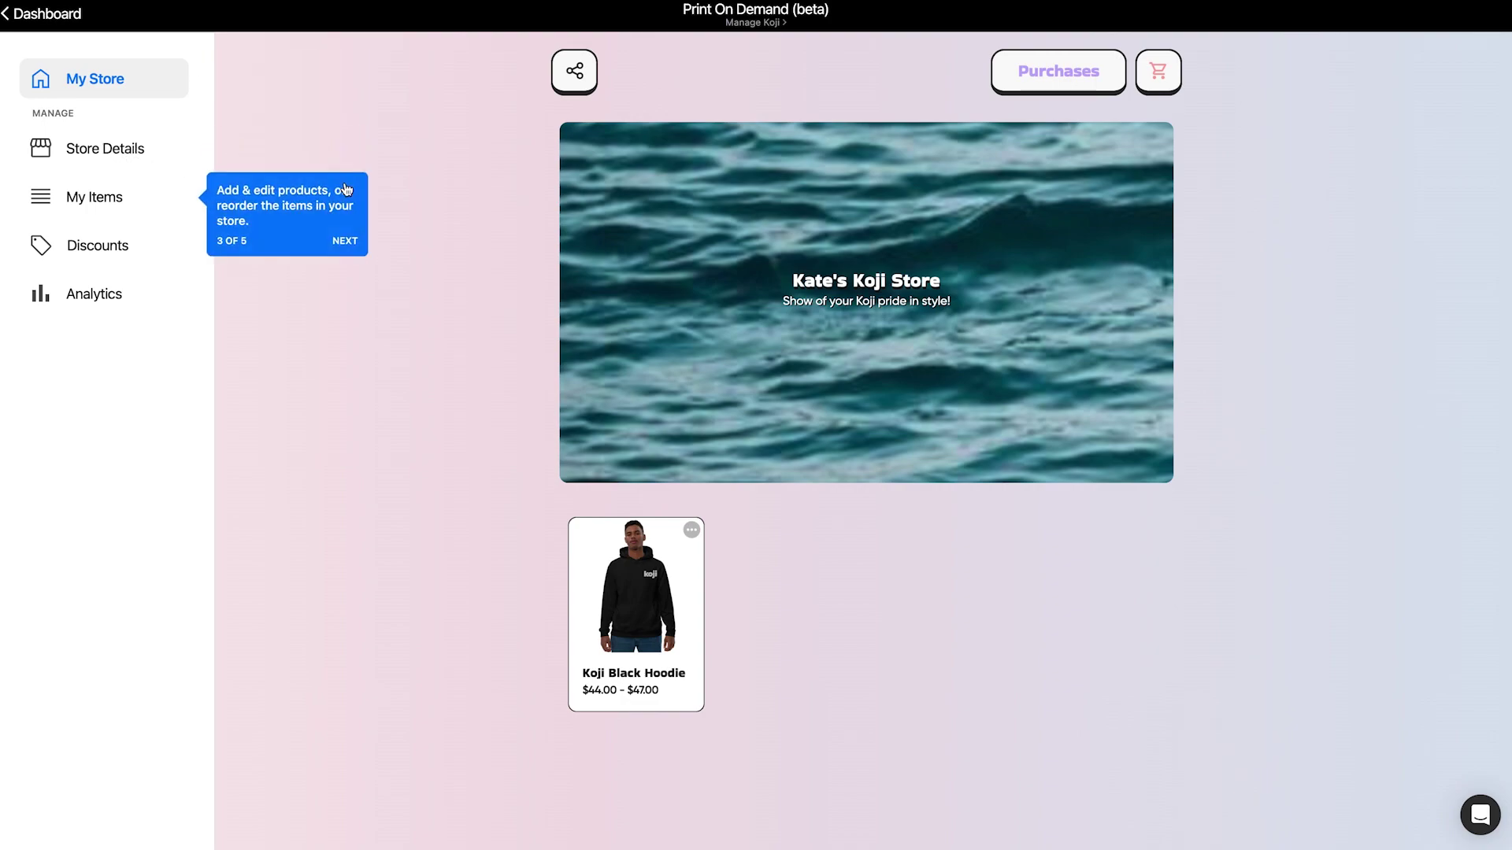
left_click(347, 242)
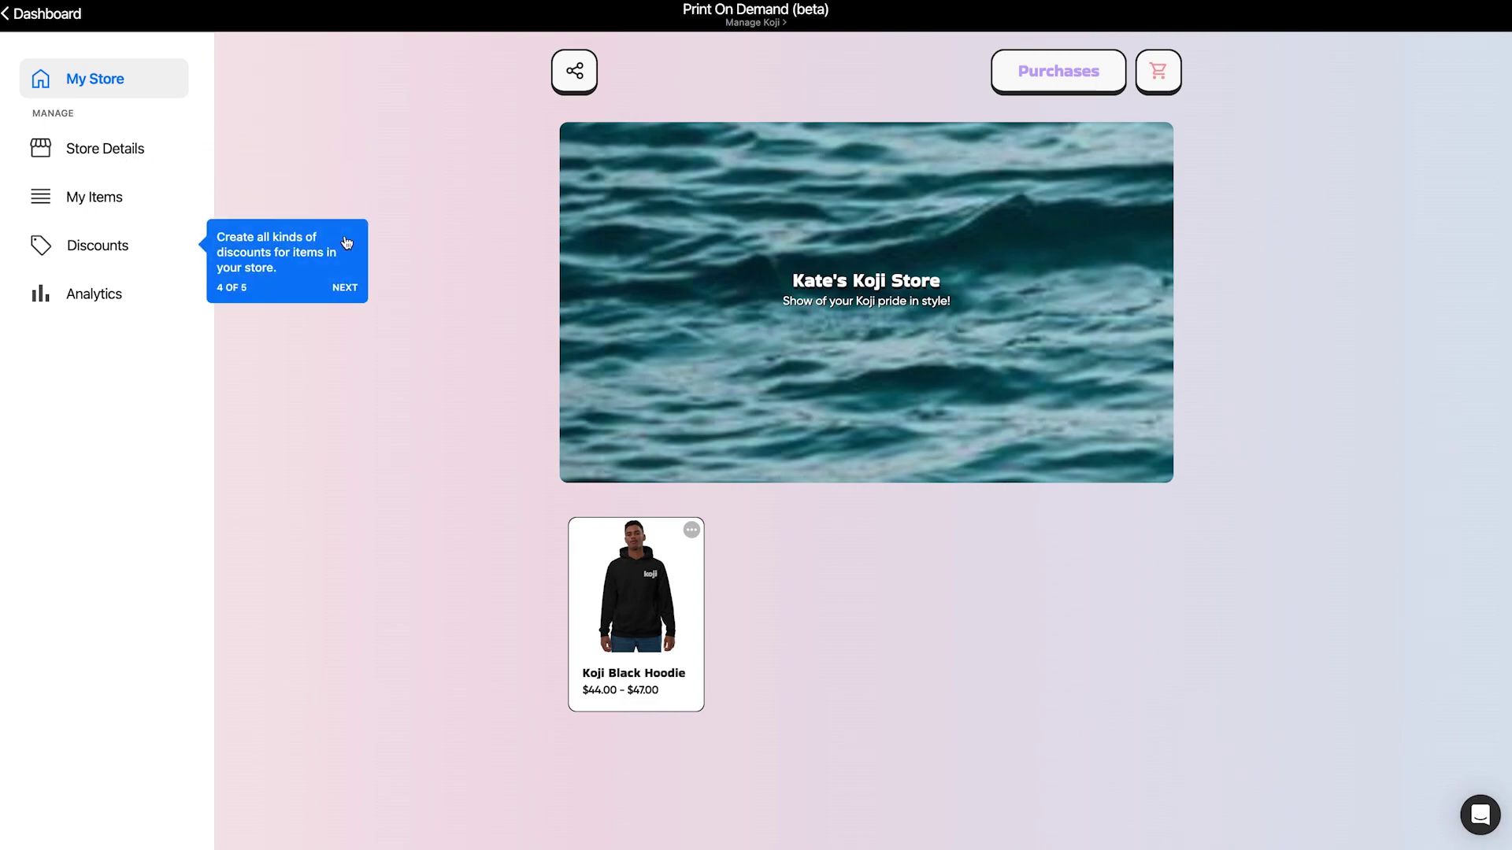
left_click(344, 290)
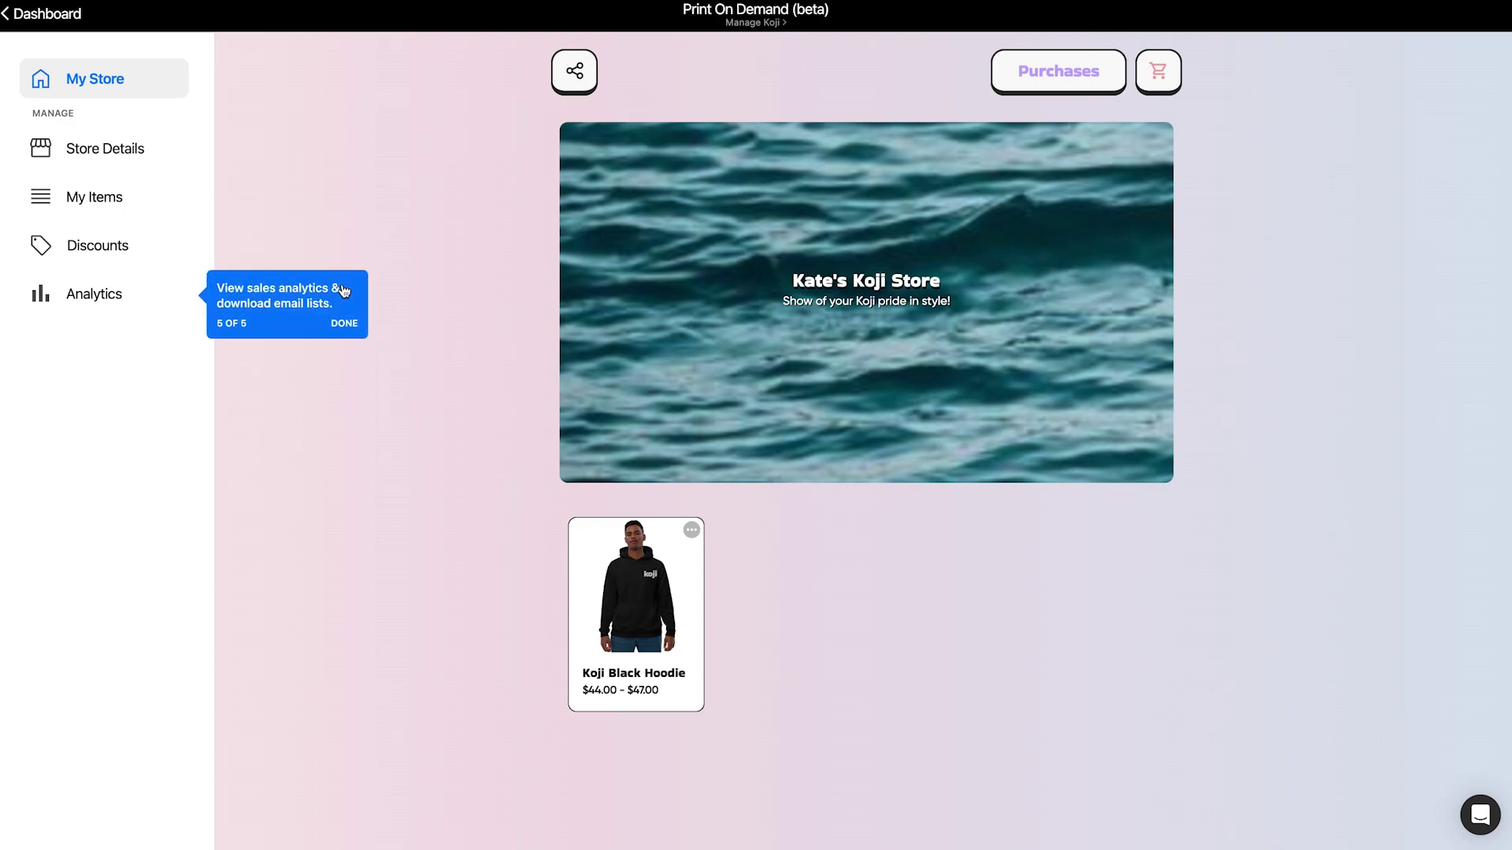
left_click(344, 339)
left_click(125, 248)
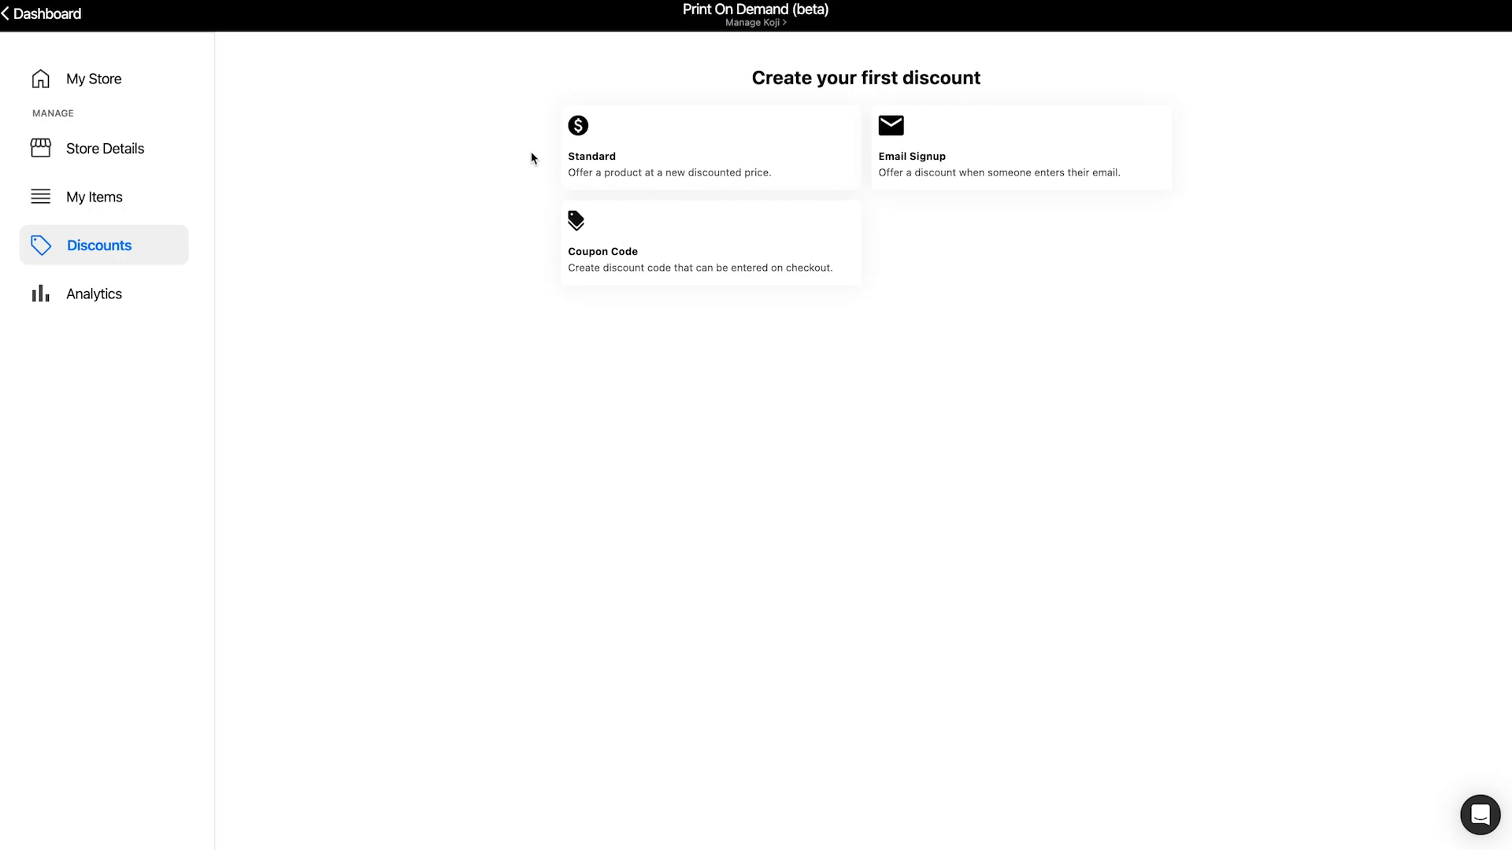
Add a new item from men's hoodies & sweatshirts: the Unisex Pullover Hoodie | Bella + Canvas 3719.
left_click(131, 208)
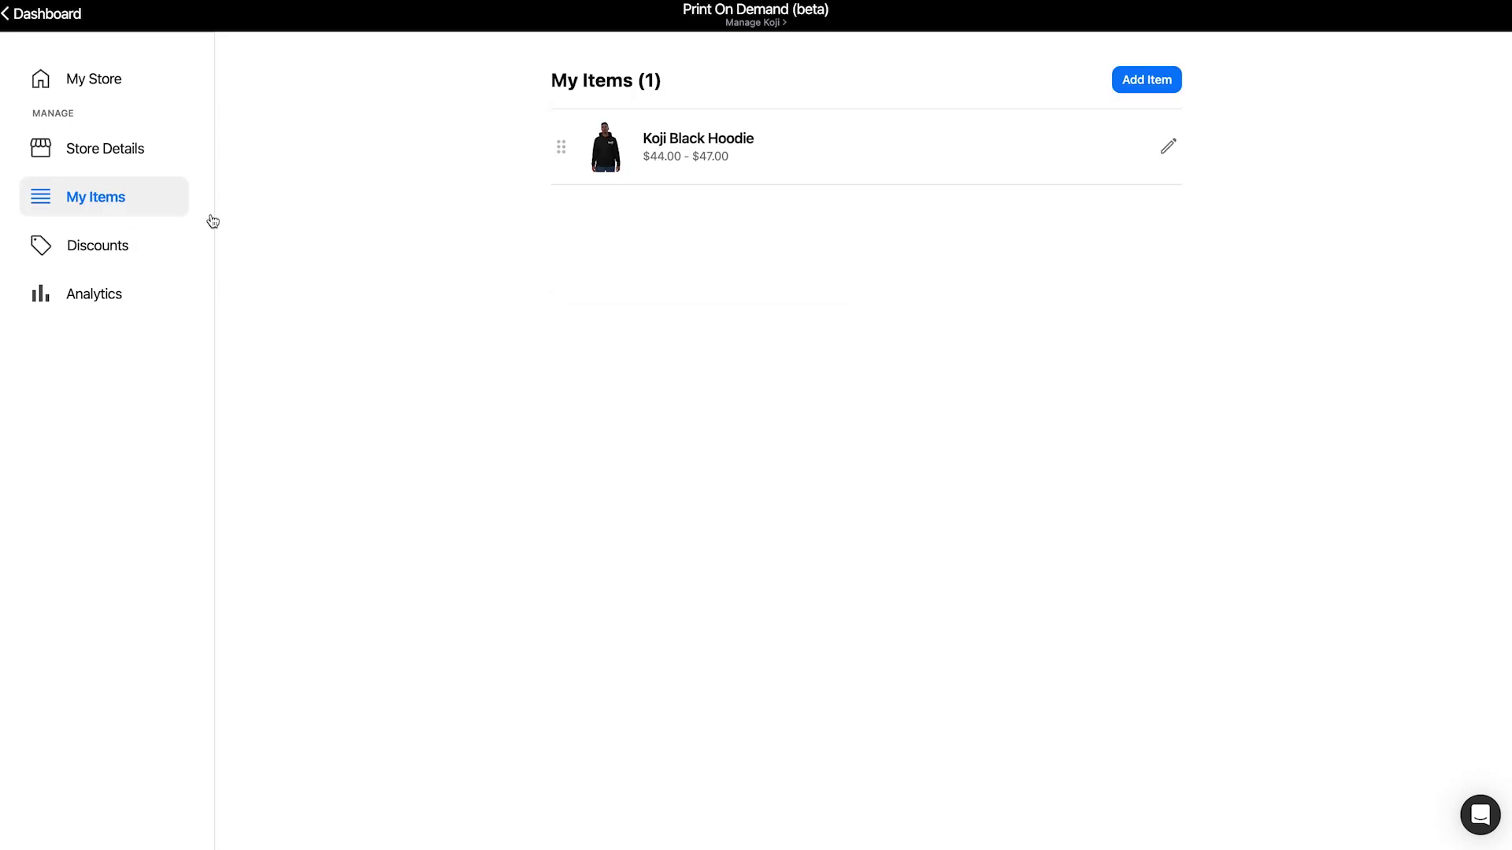
left_click(1171, 79)
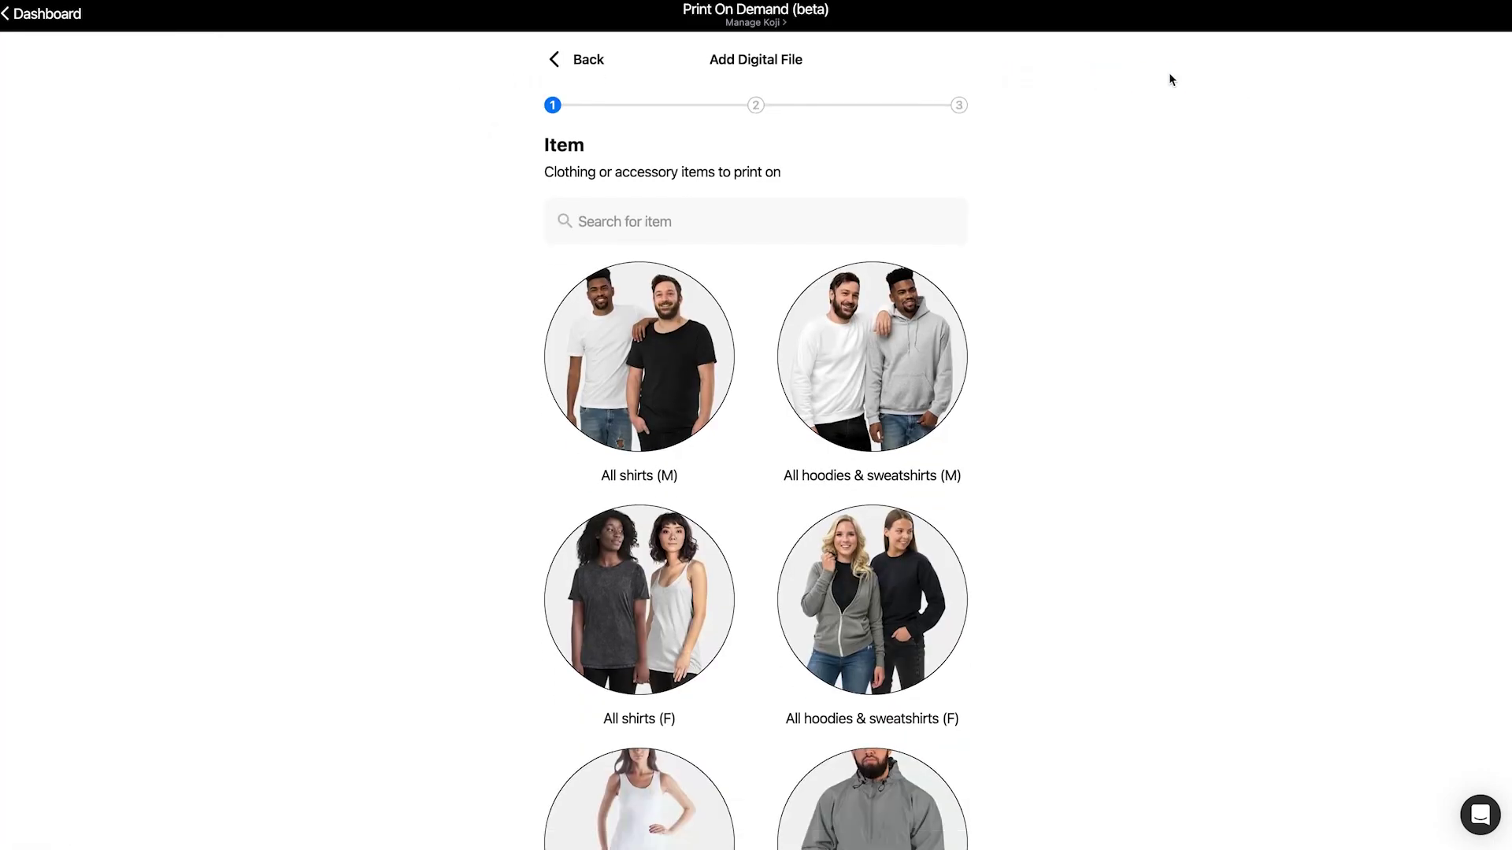
left_click(875, 380)
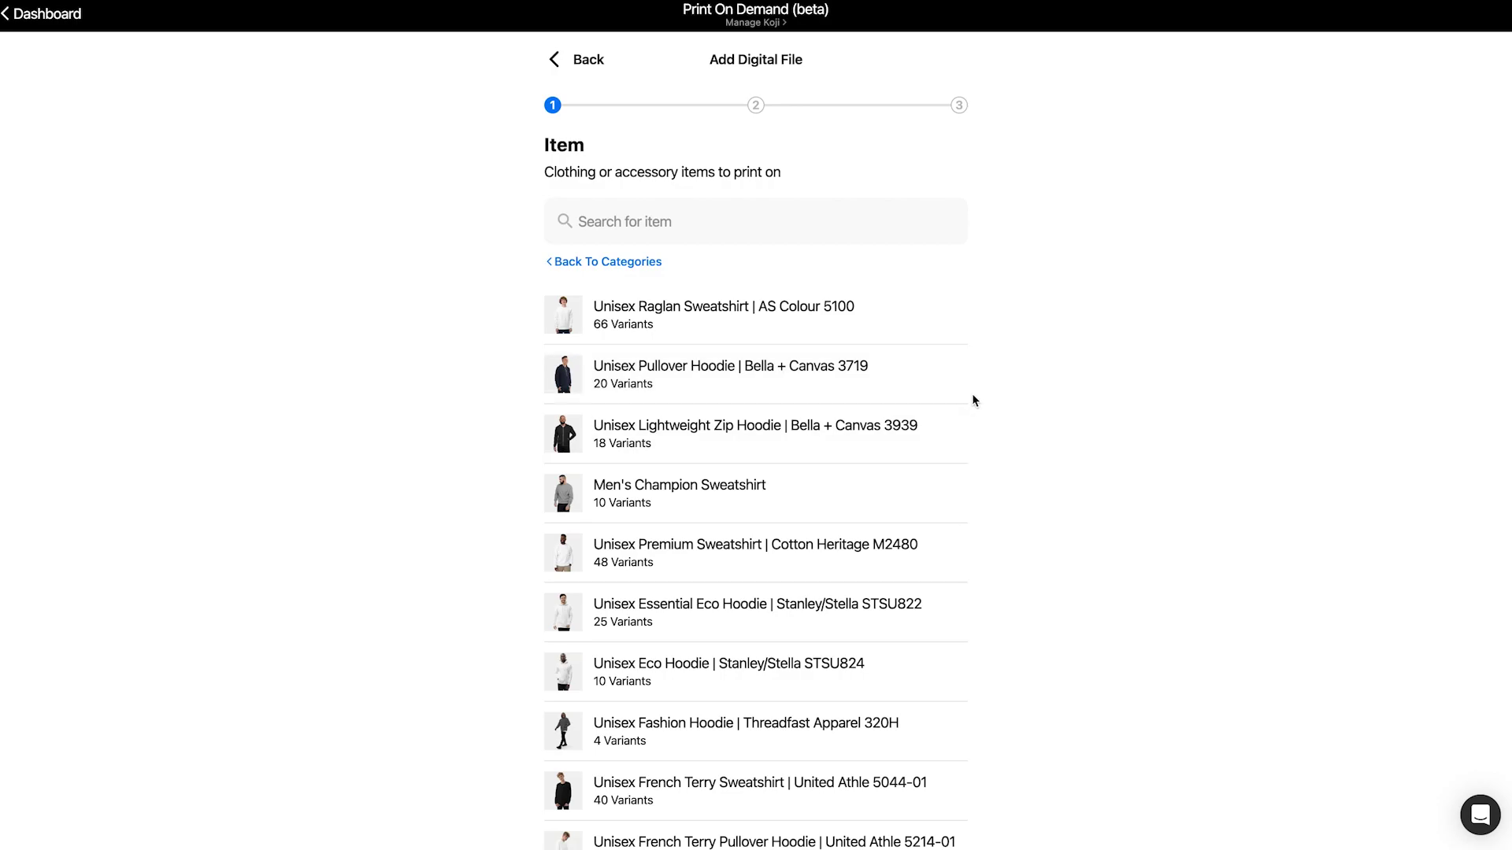
scroll(974, 399, "down", 1)
left_click(901, 357)
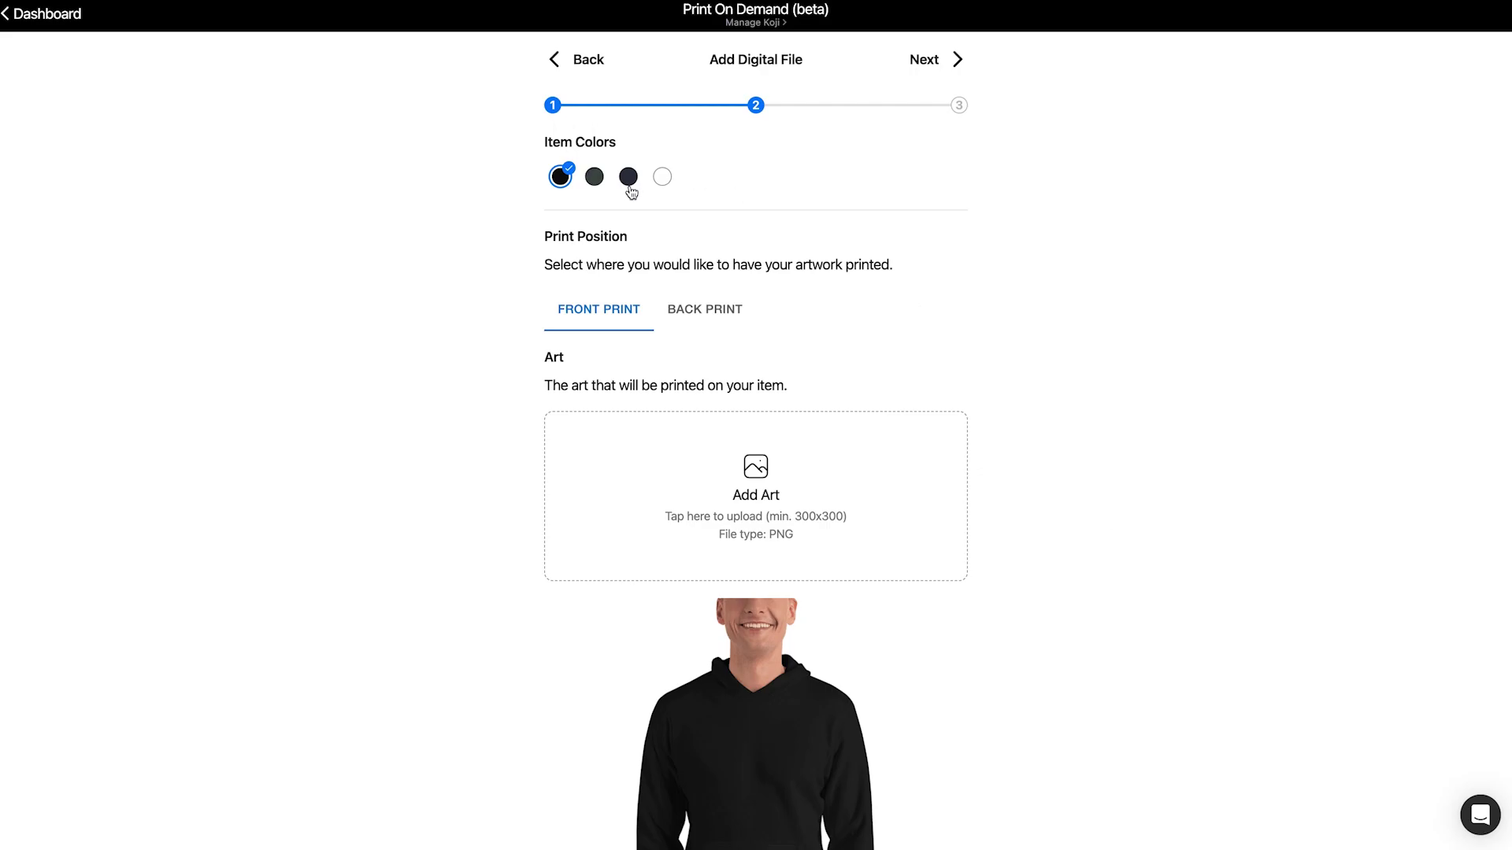
Make the hoodie white and compare the back and front print placements.
left_click(663, 176)
scroll(460, 365, "down", 2)
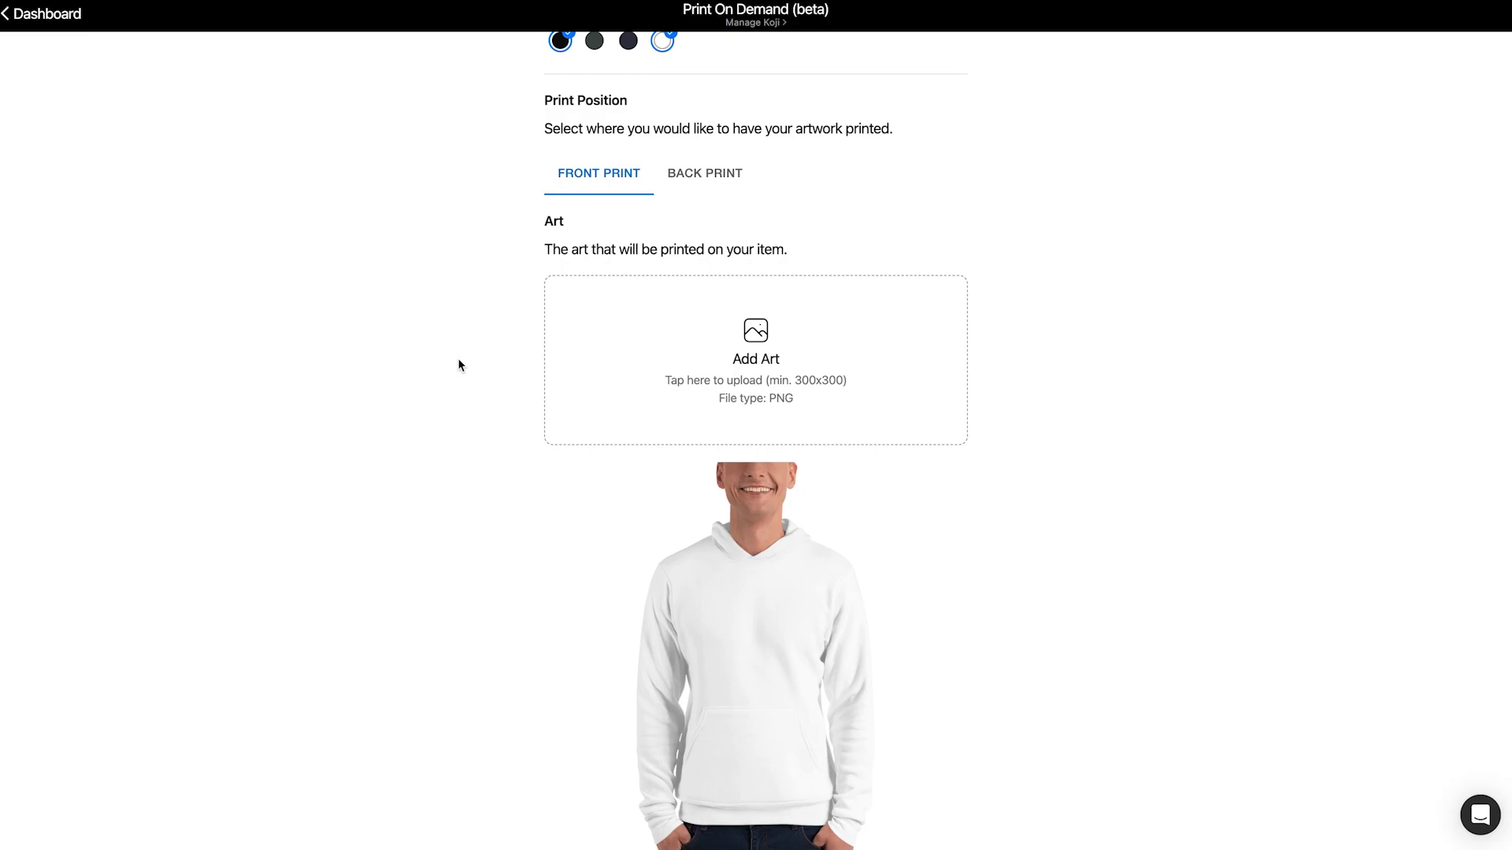
left_click(724, 191)
left_click(578, 193)
scroll(482, 425, "down", 1)
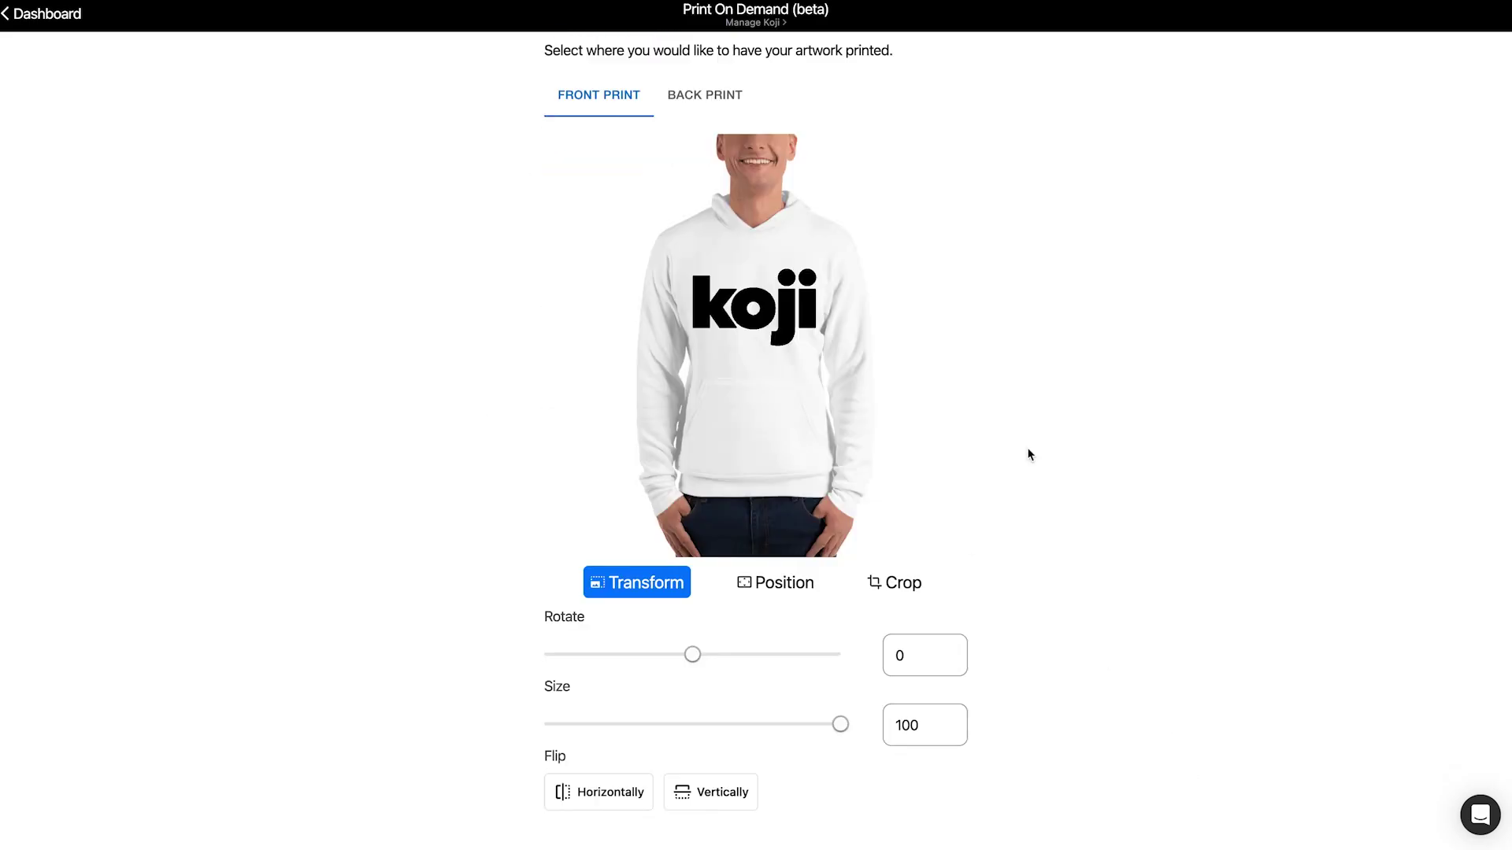
Shrink the koji logo on the hoodie's front to size 41.
left_click(773, 308)
left_click_drag(693, 270, 742, 289)
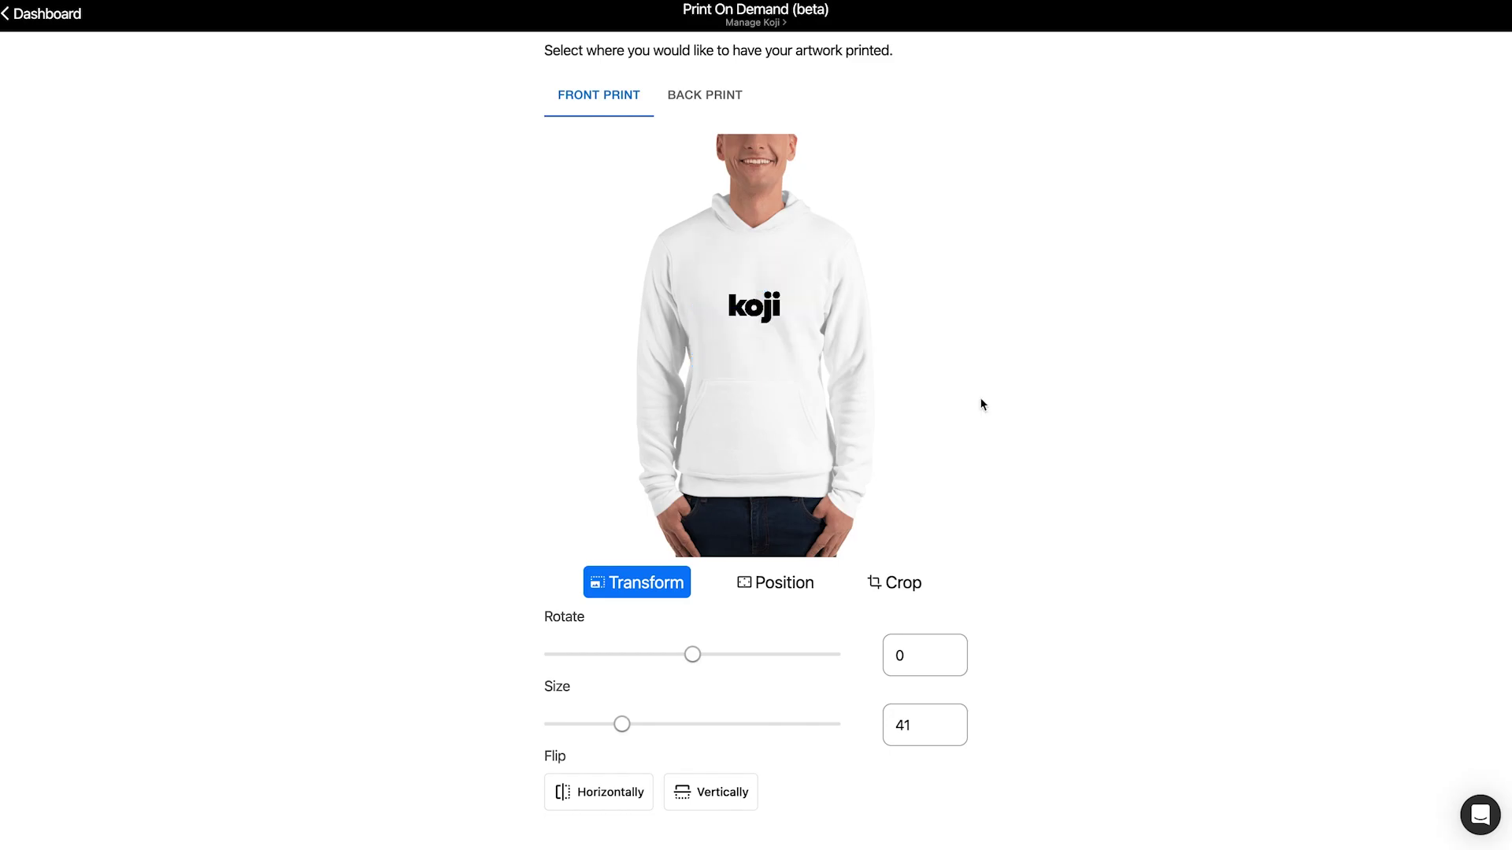
scroll(982, 402, "up", 3)
left_click(934, 61)
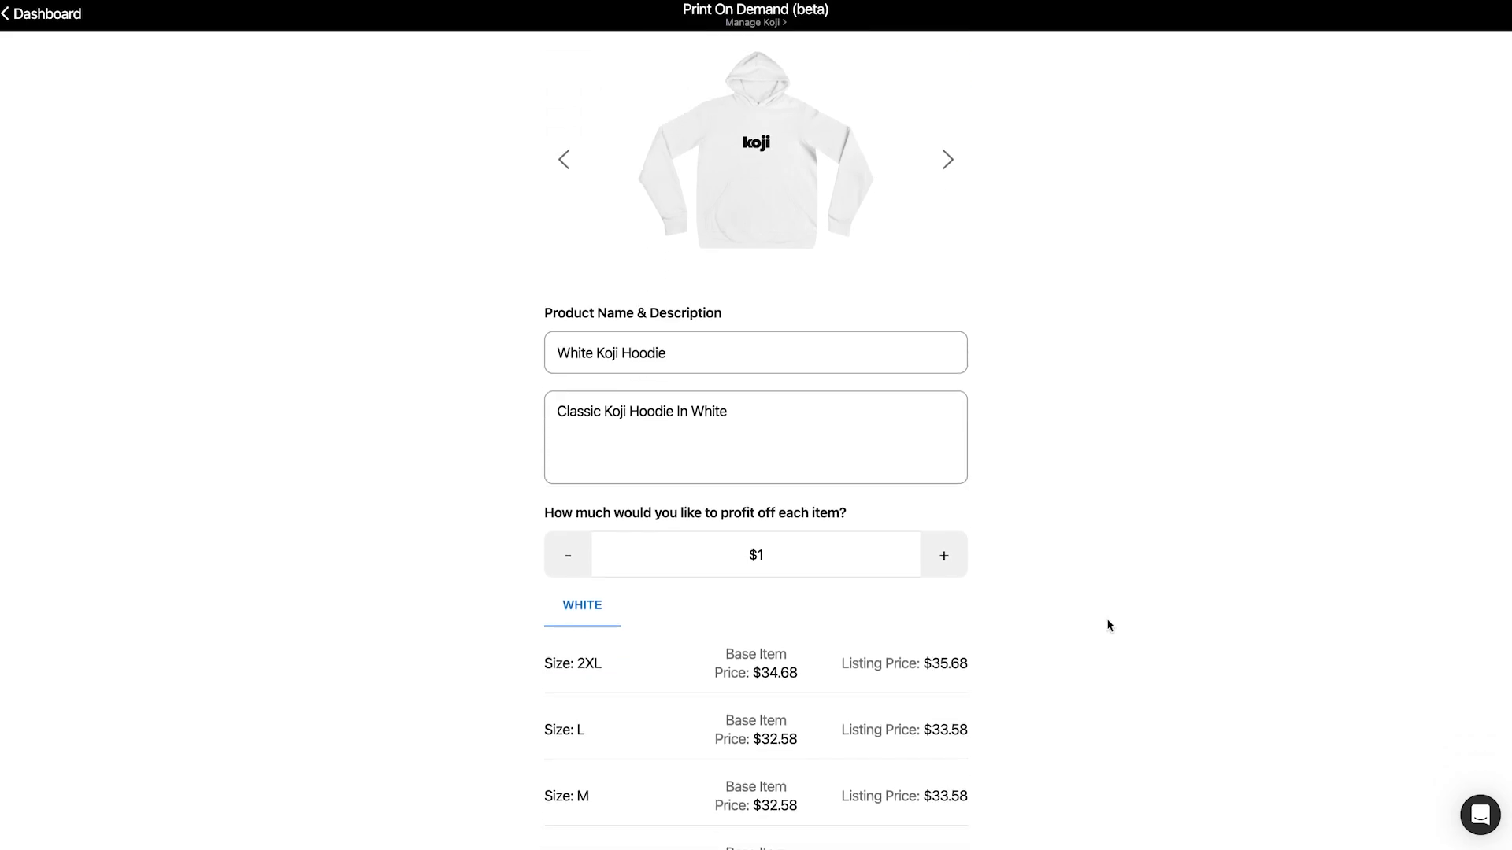
Raise the White Koji Hoodie listing's profit per item to $5.
scroll(1107, 622, "down", 5)
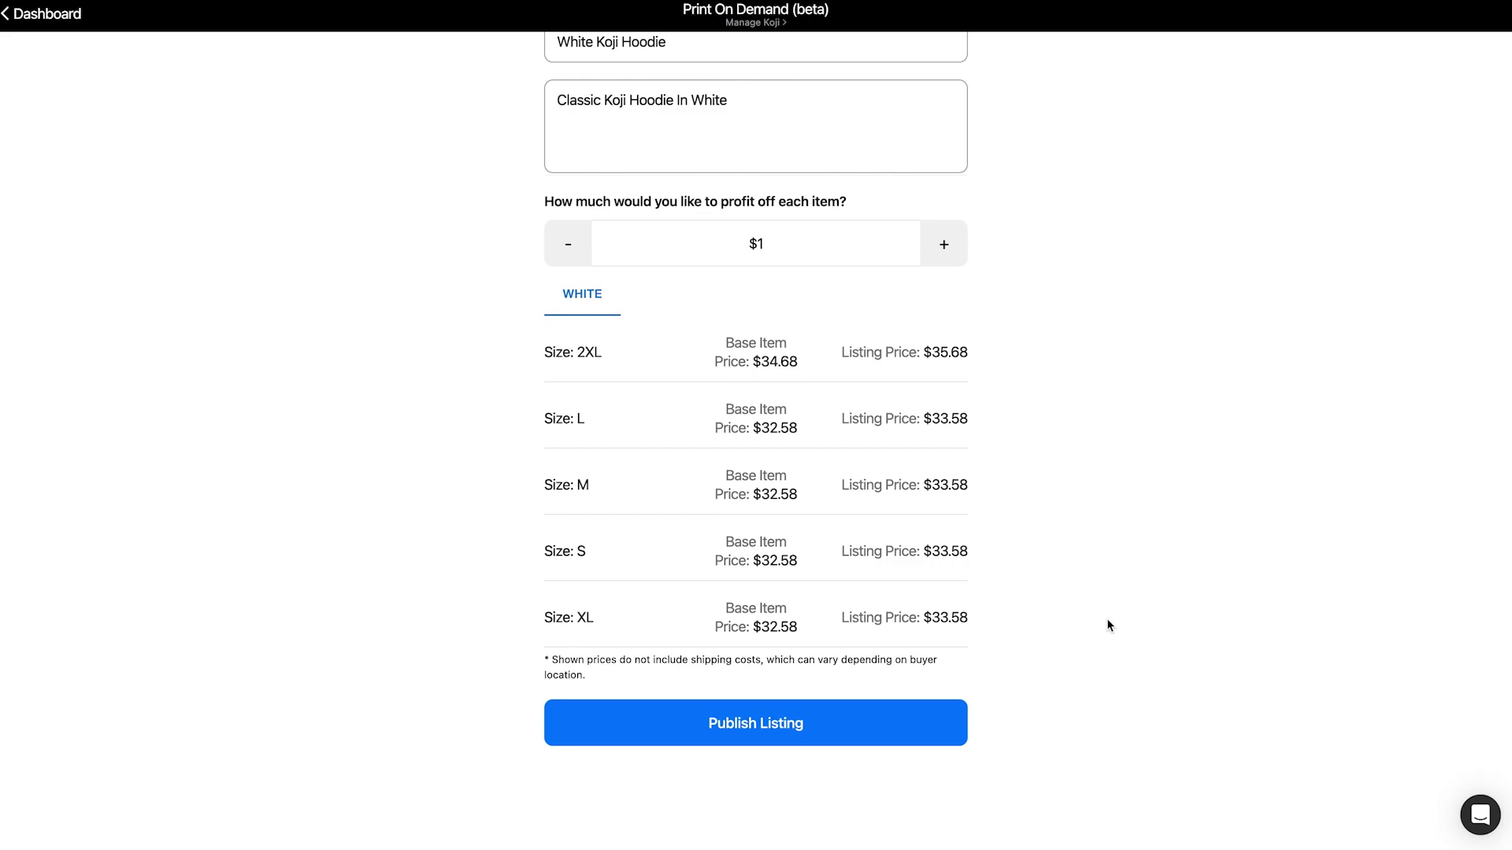
left_click(943, 260)
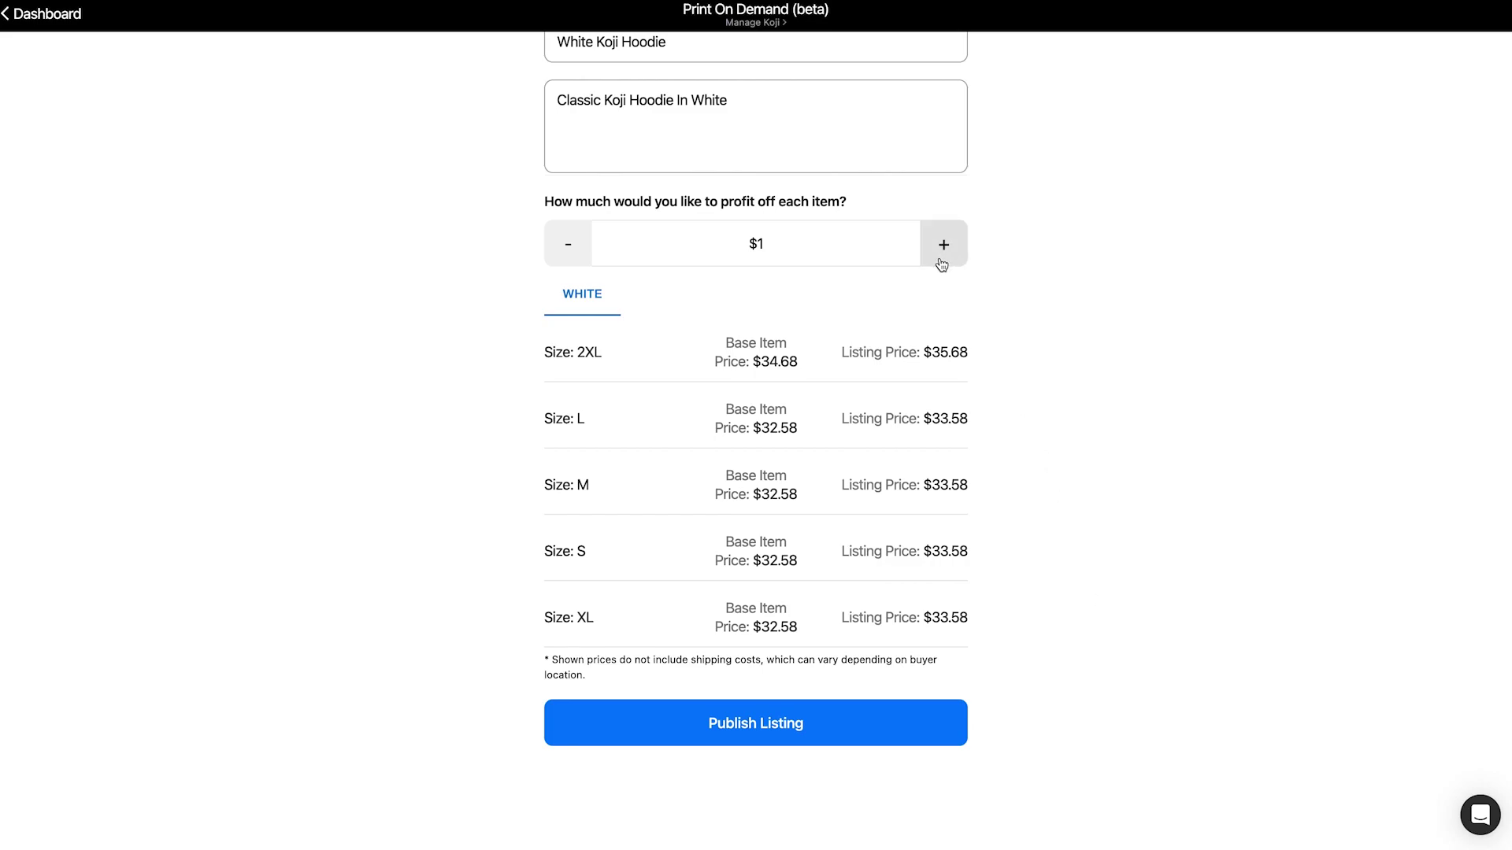
left_click(942, 260)
left_click(943, 261)
left_click(943, 262)
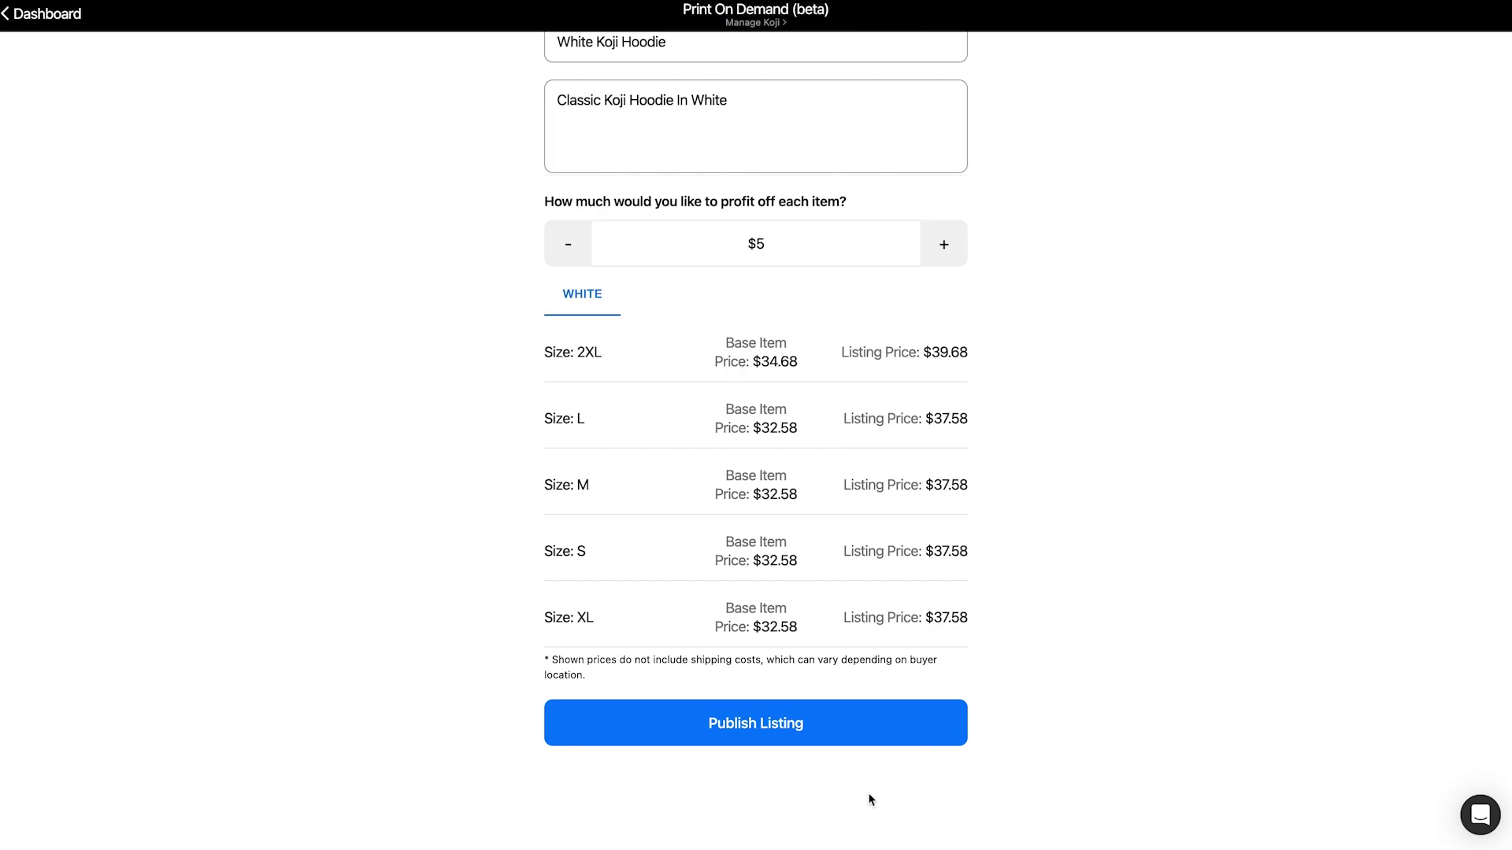
Publish the White Koji Hoodie listing and copy the store's share link.
left_click(836, 725)
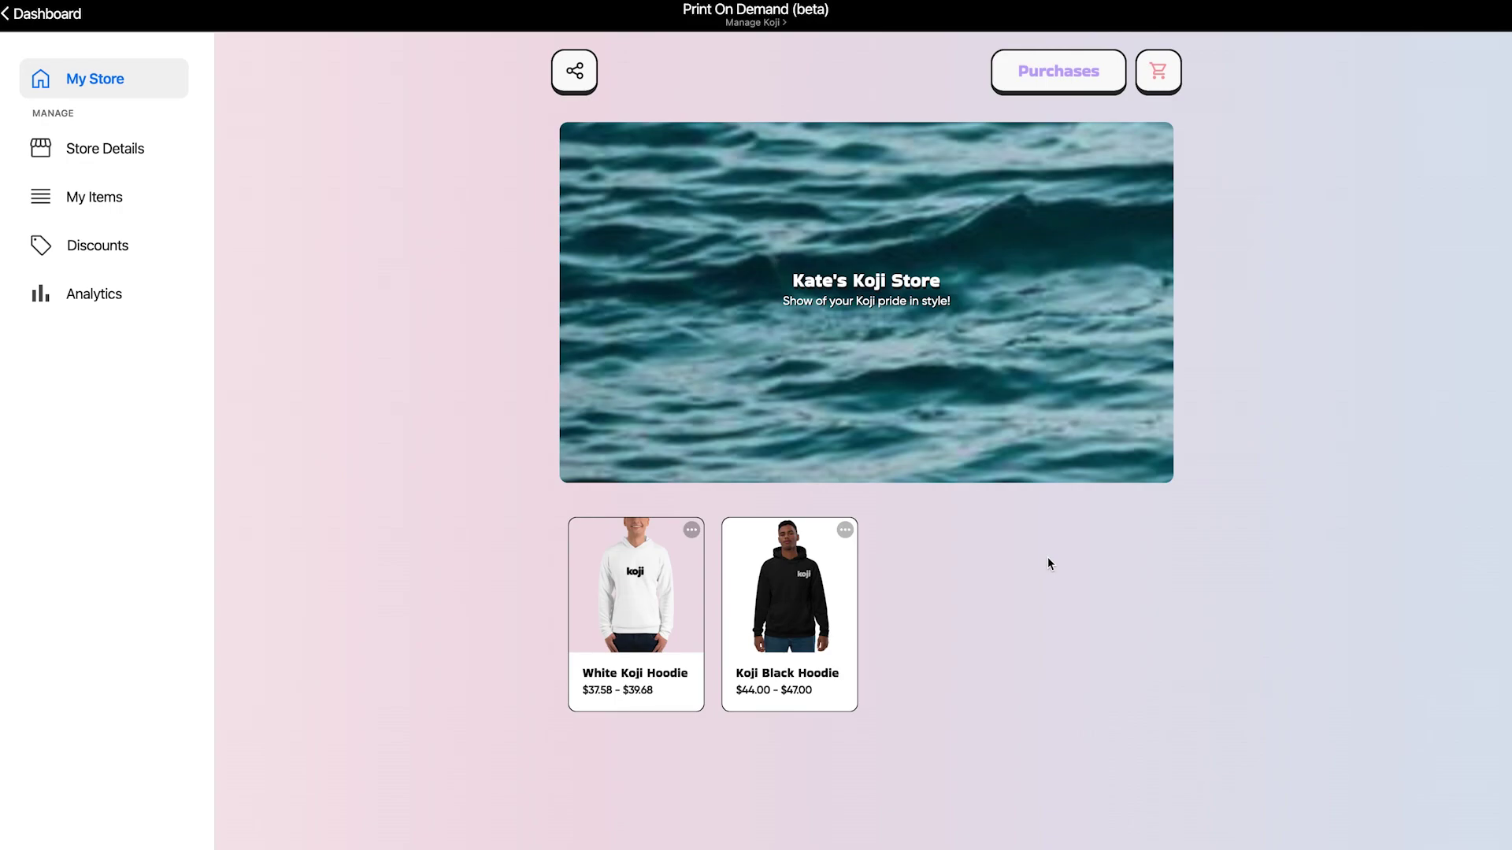
left_click(577, 83)
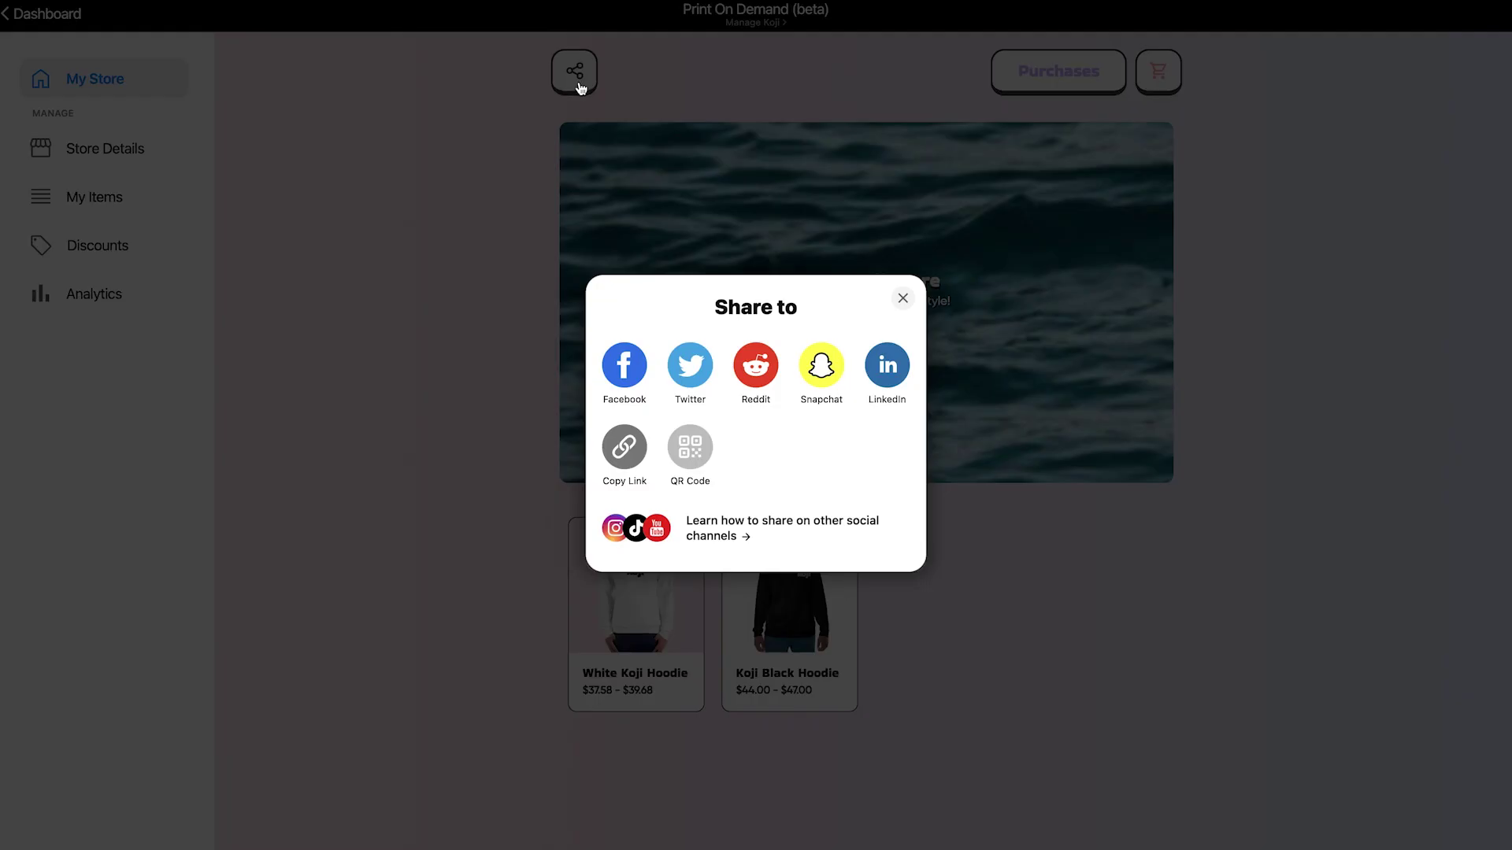
left_click(642, 461)
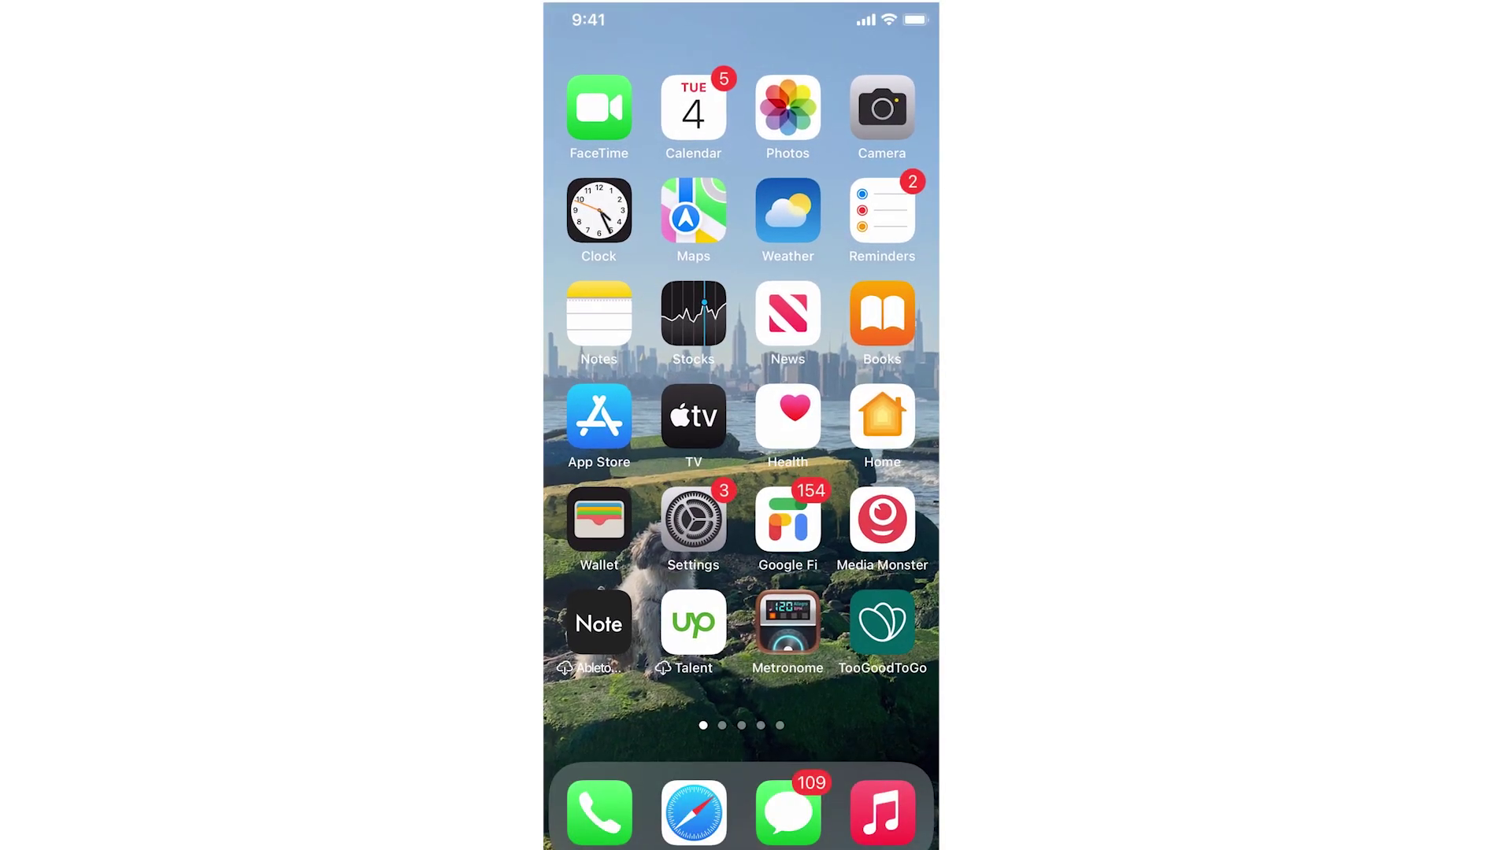
Launch Instagram via Spotlight and follow the koji.to store link in the profile bio.
type("in")
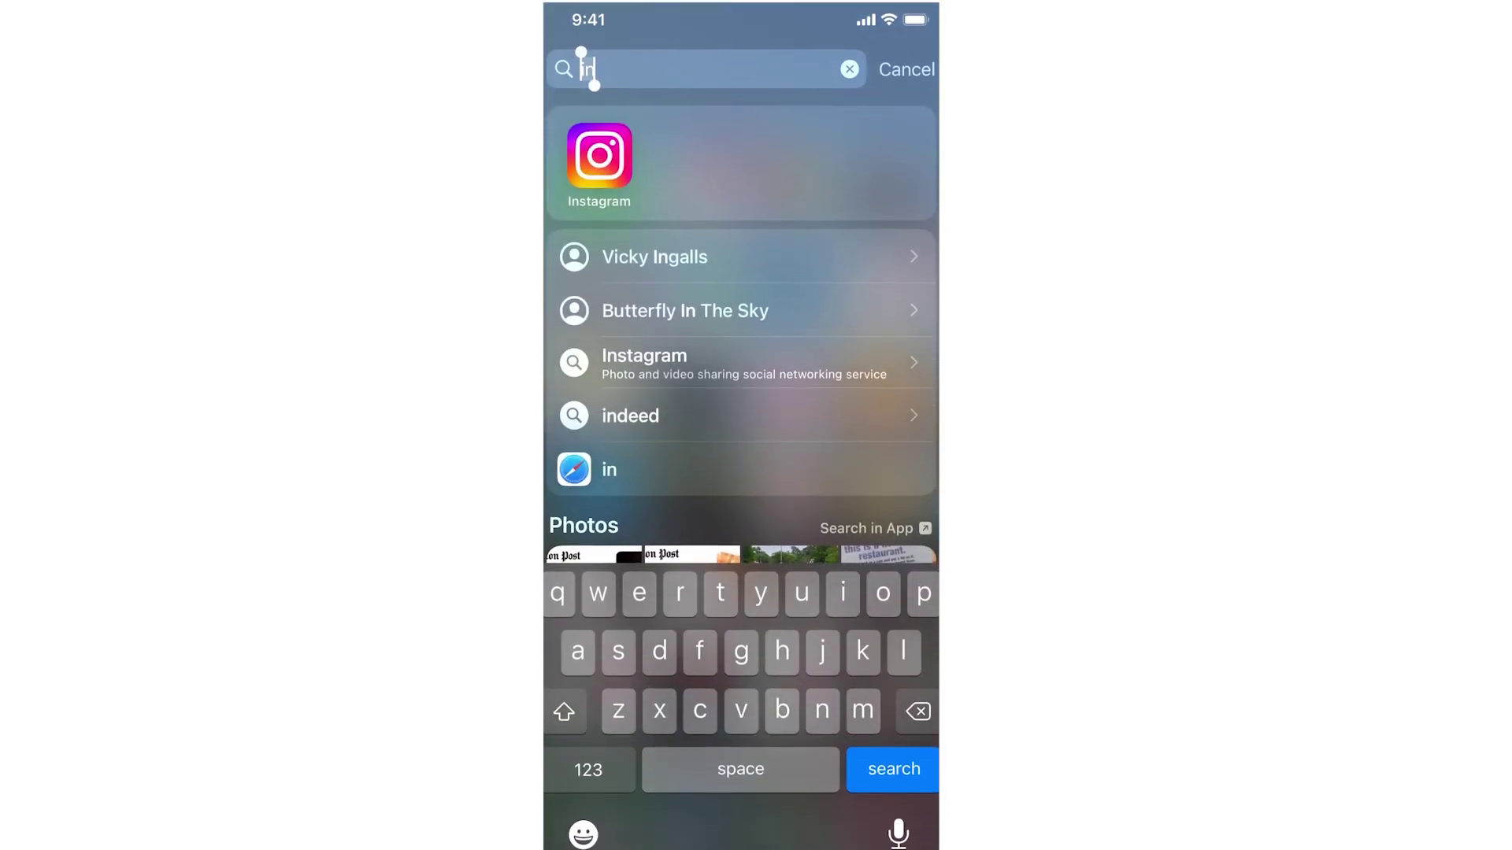
left_click(599, 155)
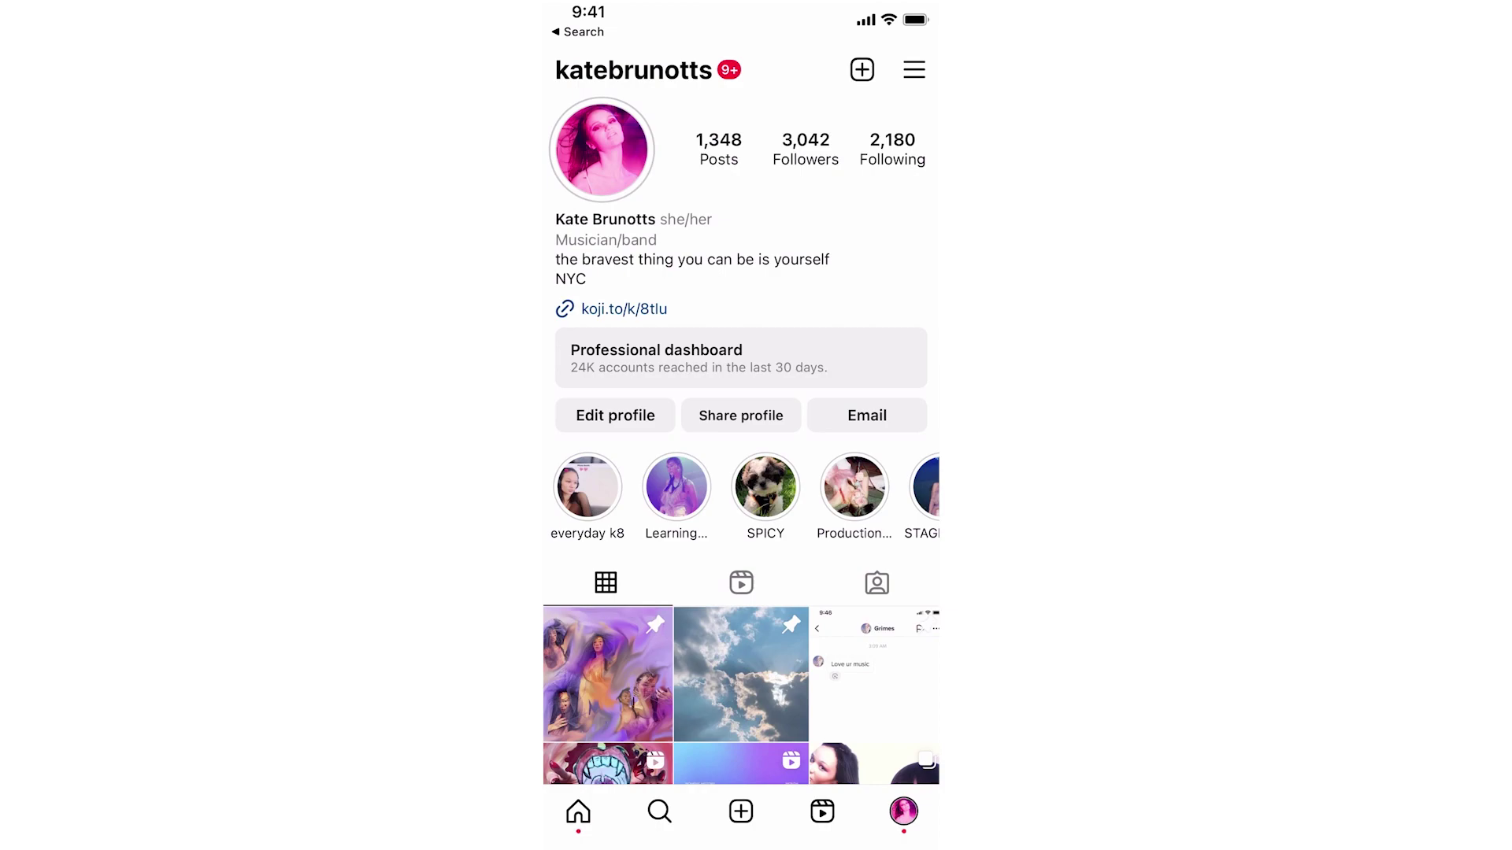
left_click(624, 308)
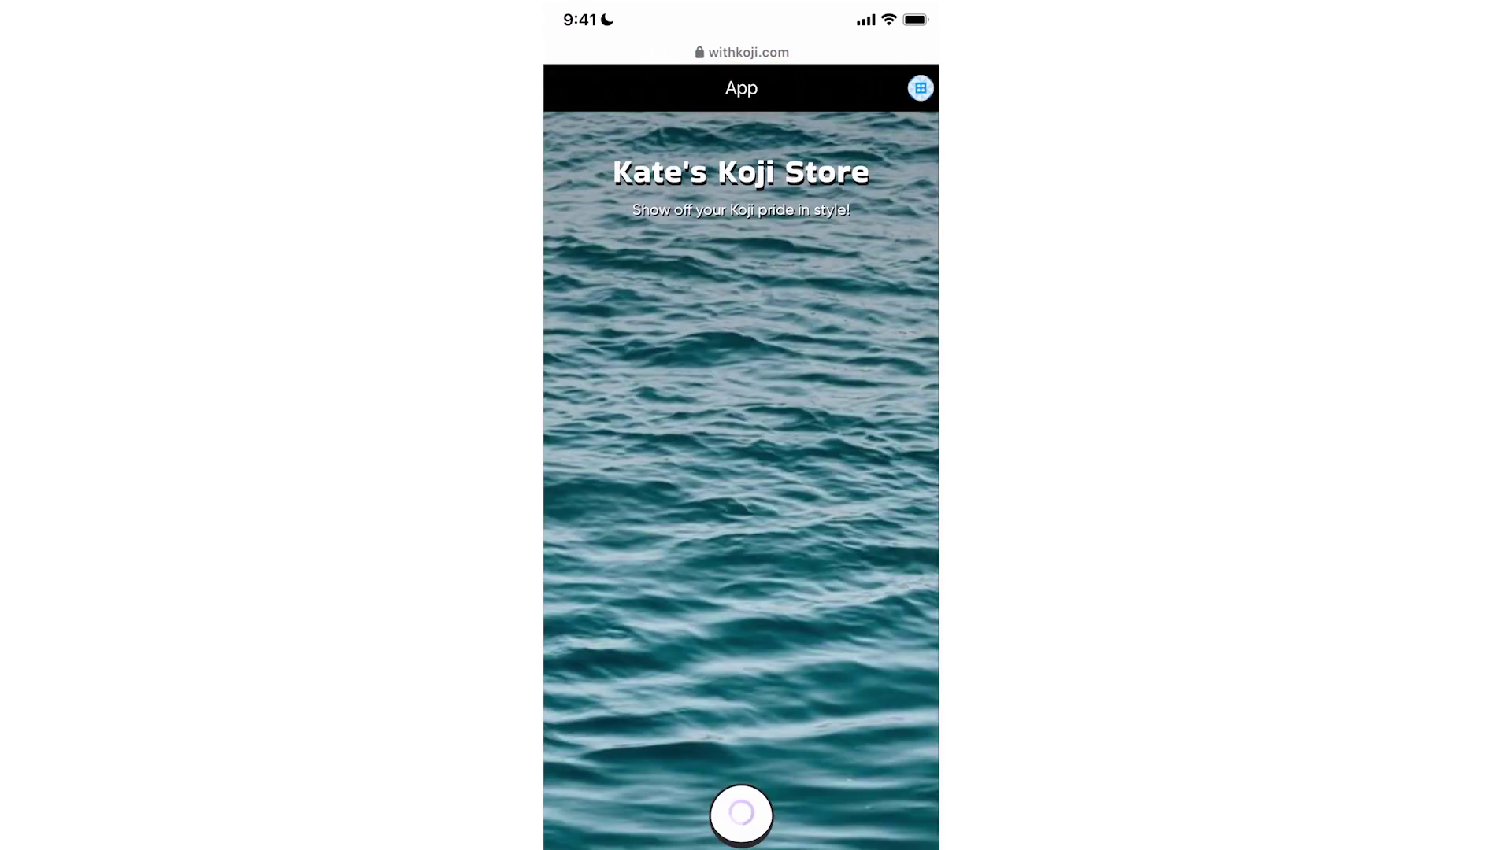
Pick the Koji Black Hoodie in size M and buy it for $44.00.
scroll(741, 480, "down", 3)
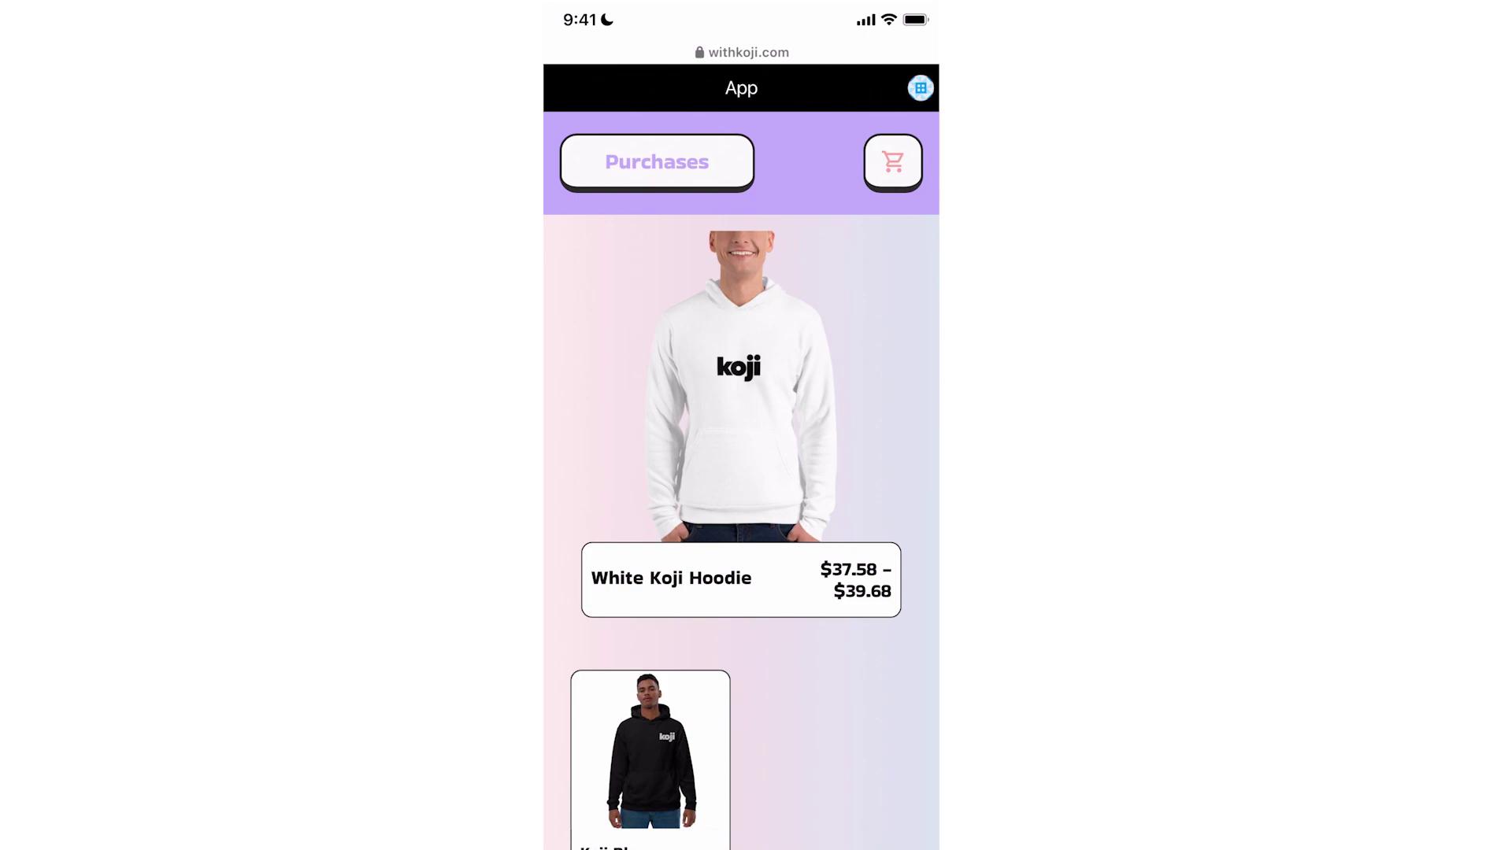
left_click(650, 752)
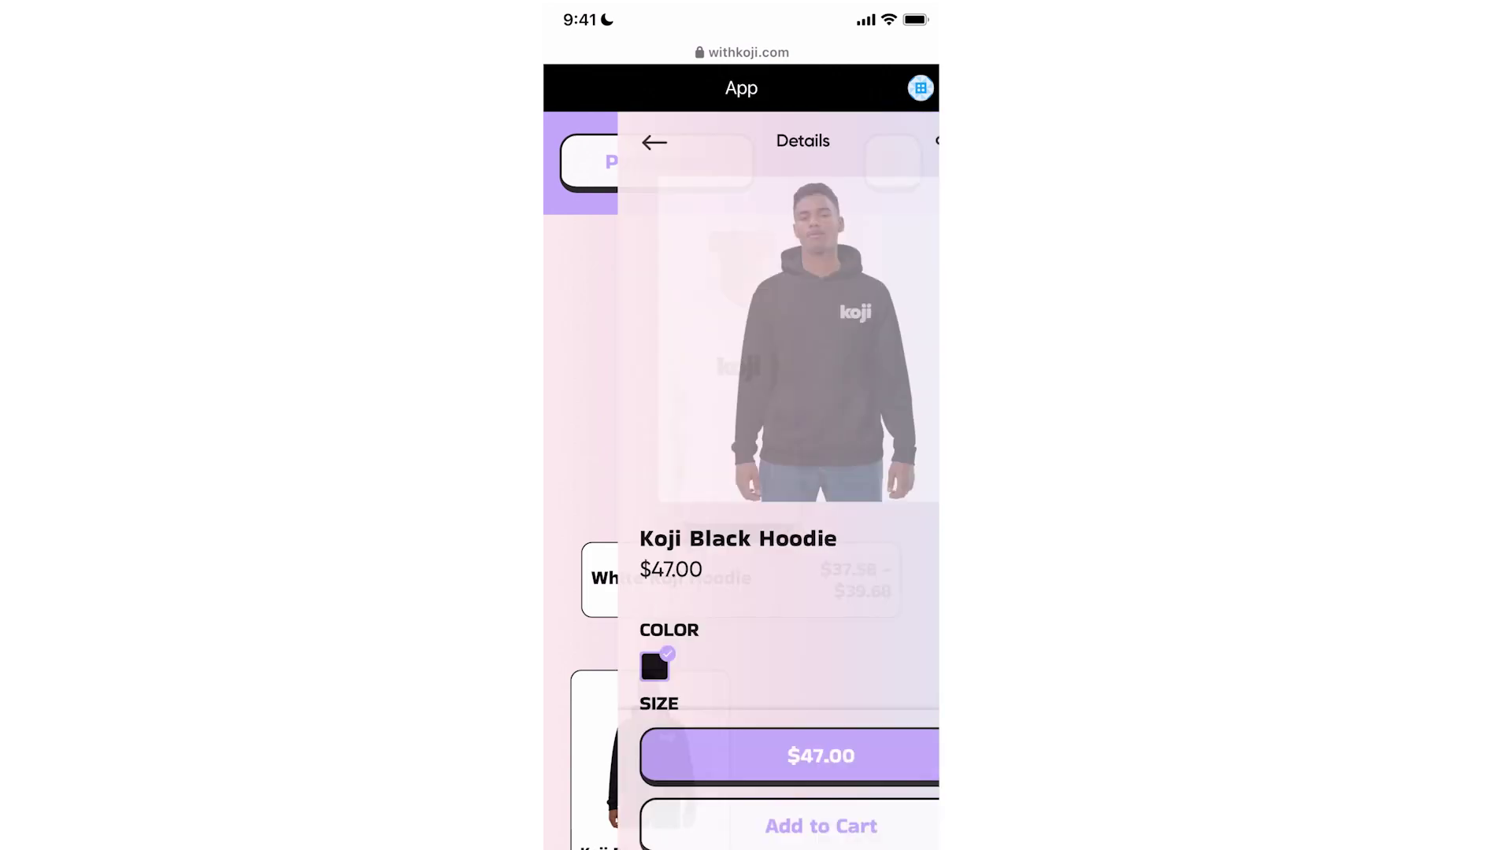
scroll(741, 472, "down", 3)
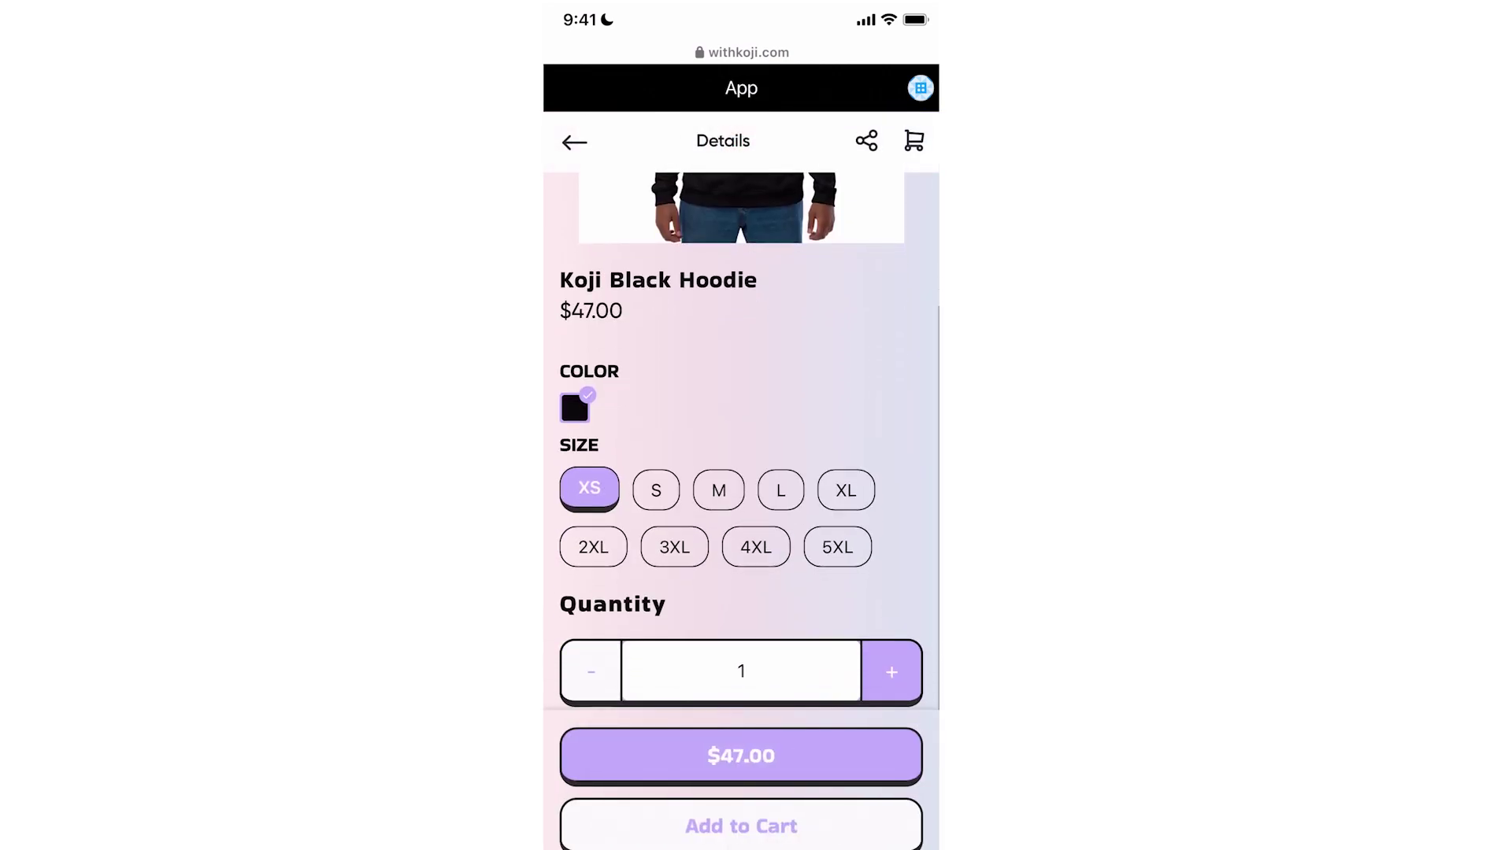
left_click(718, 490)
scroll(741, 473, "down", 1)
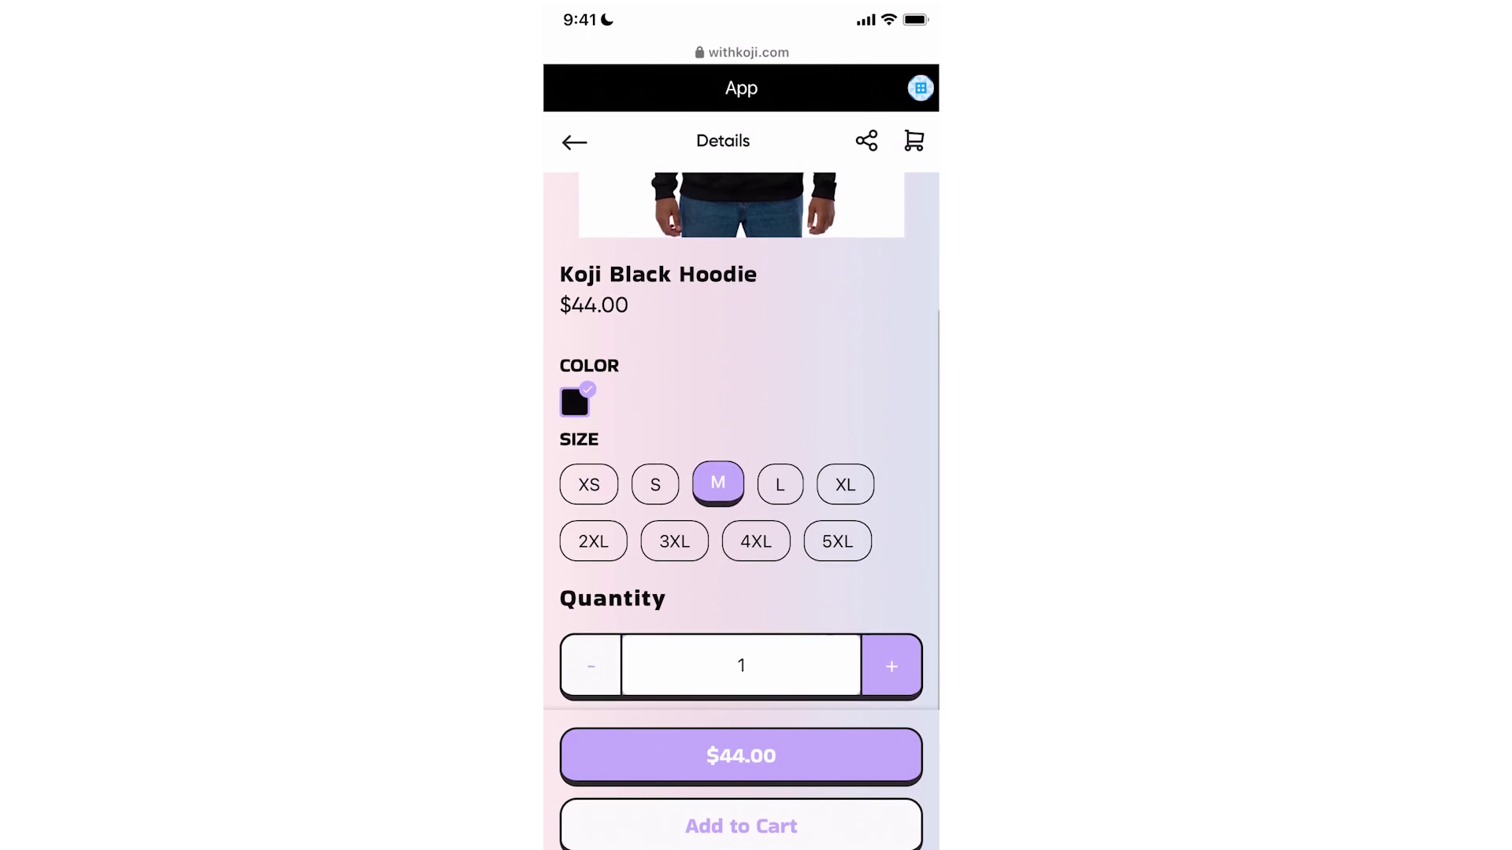
left_click(741, 756)
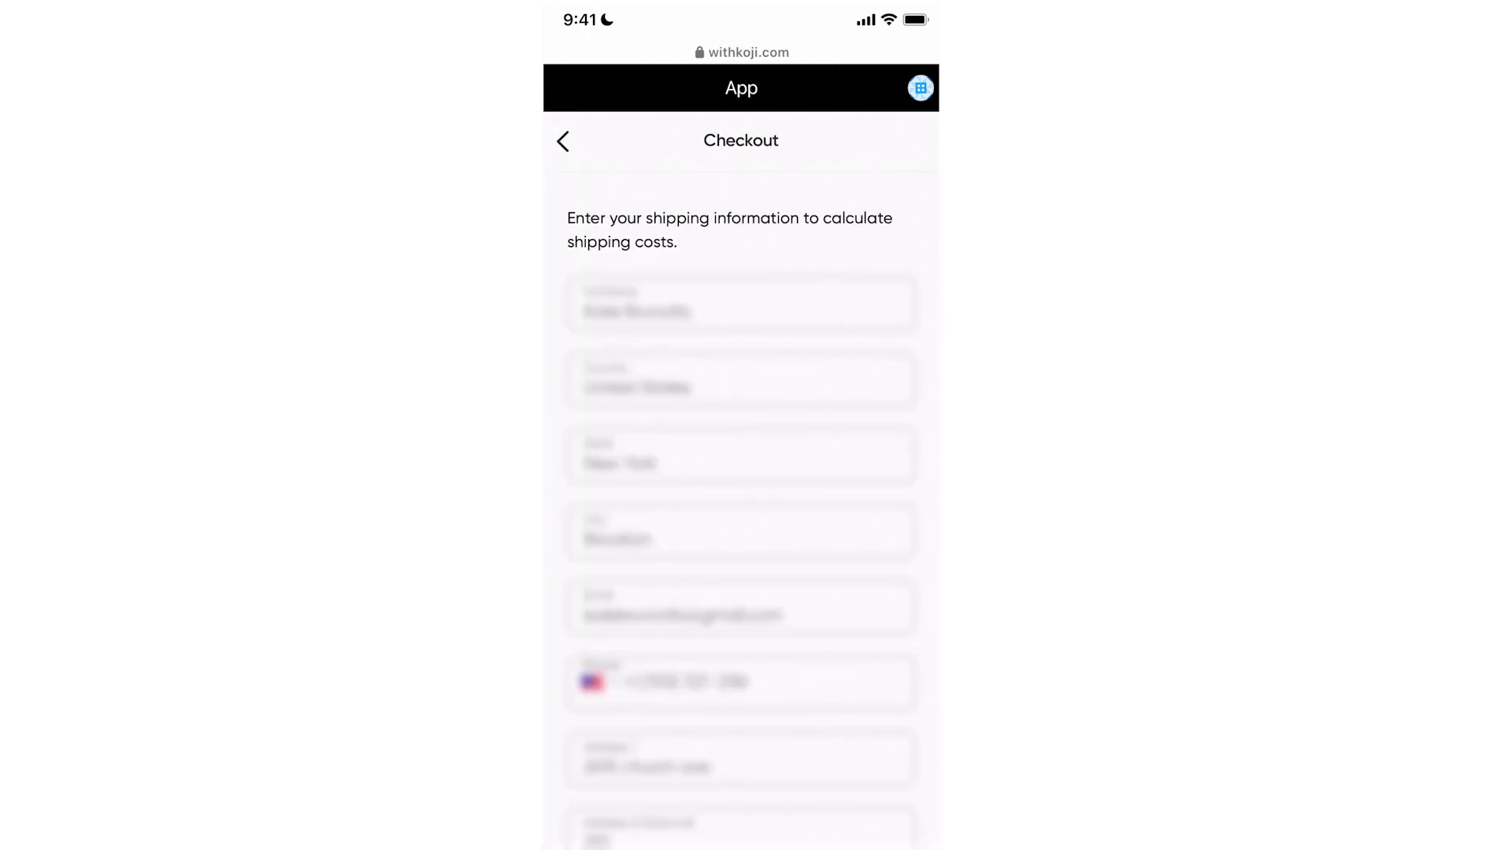
Go through the order summary and pay the $62.93 total via Stripe.
scroll(741, 473, "down", 3)
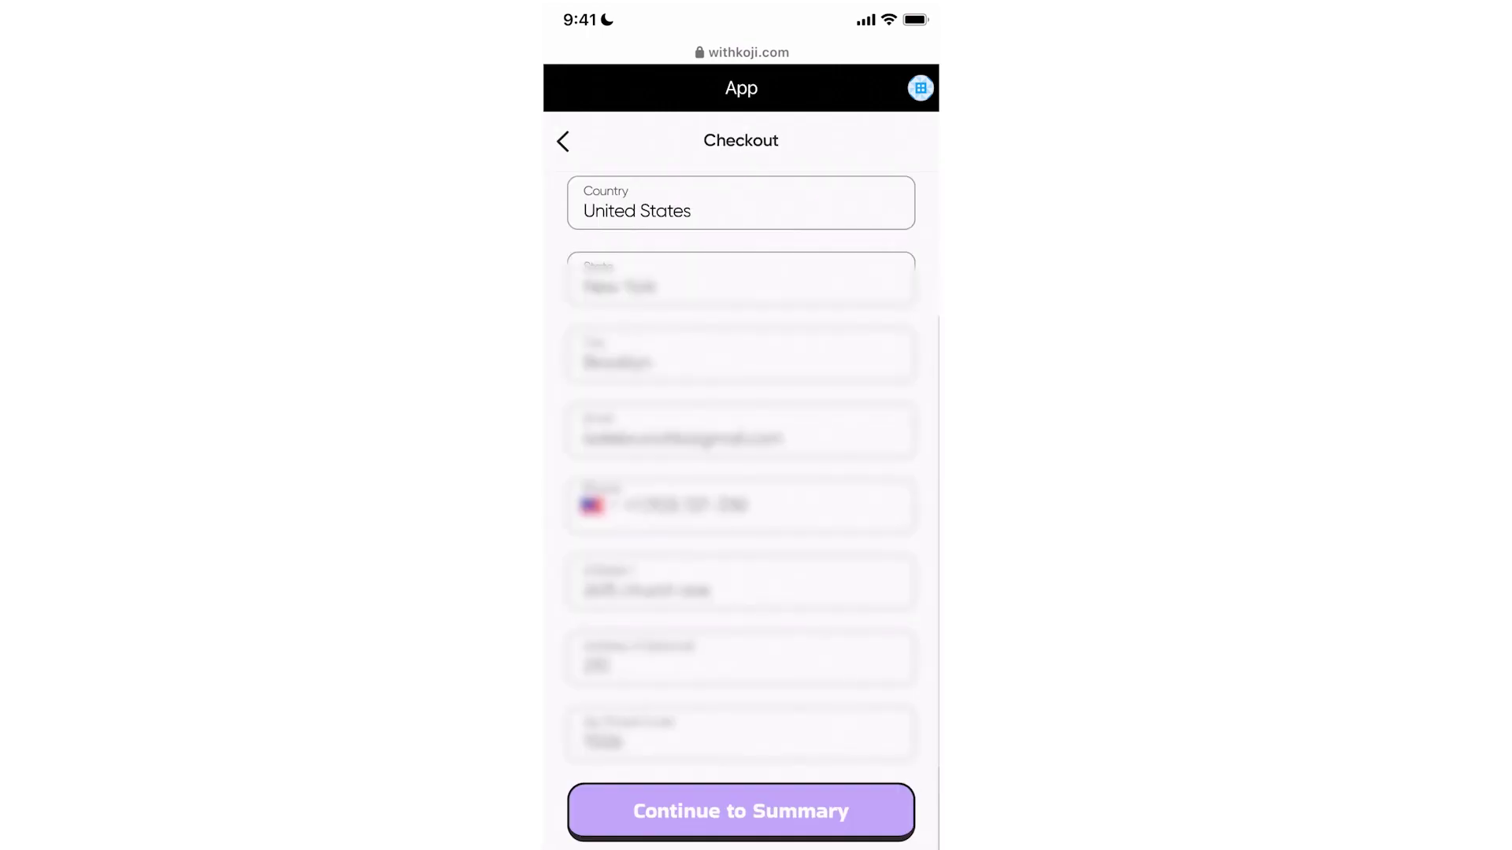
left_click(741, 810)
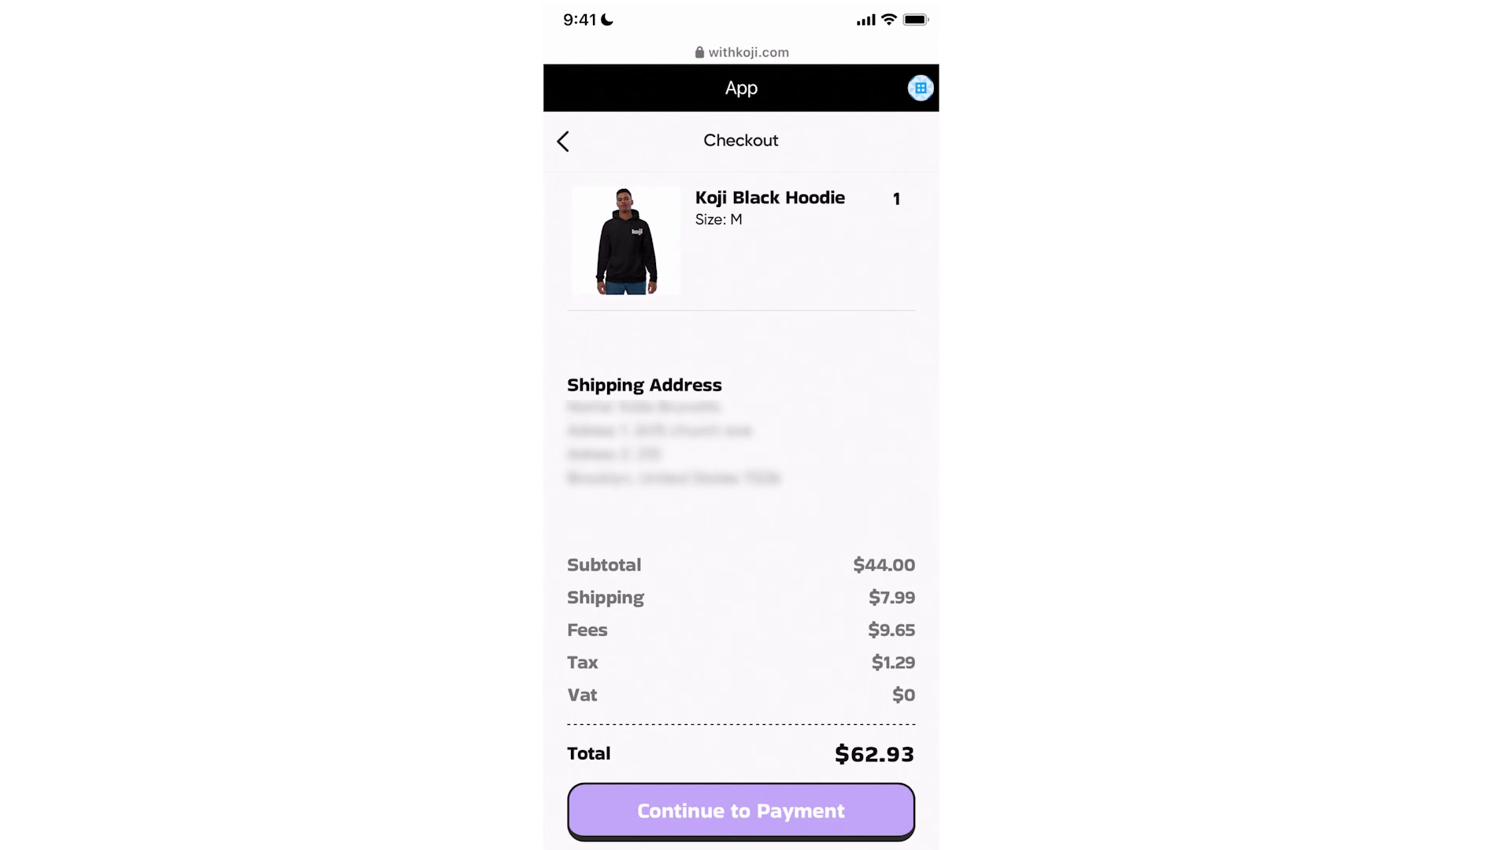
left_click(741, 810)
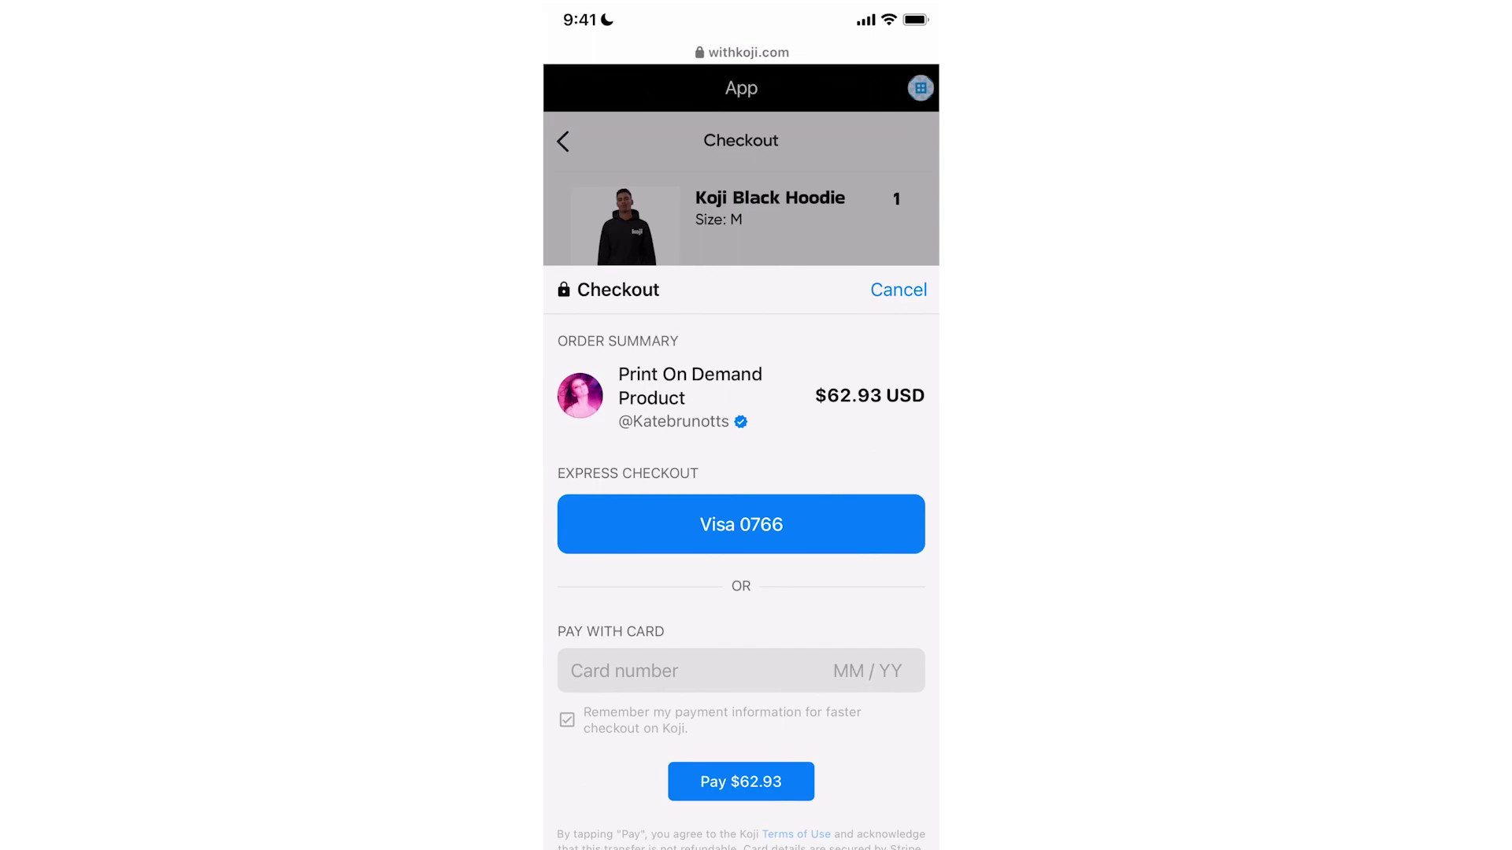
left_click(741, 782)
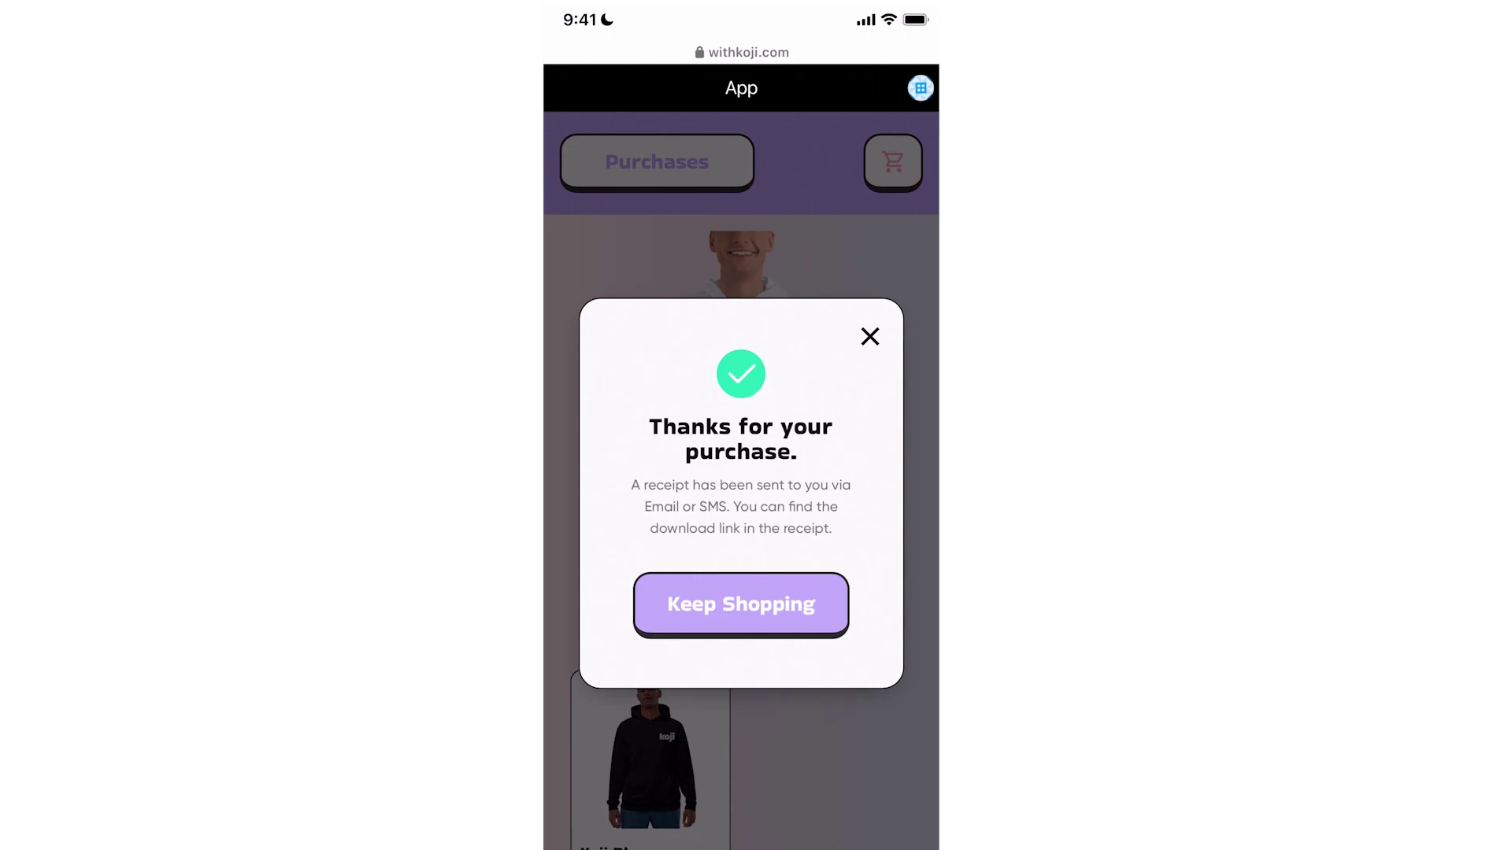
Dismiss the purchase confirmation and view Order No. 1 under Purchases.
left_click(741, 604)
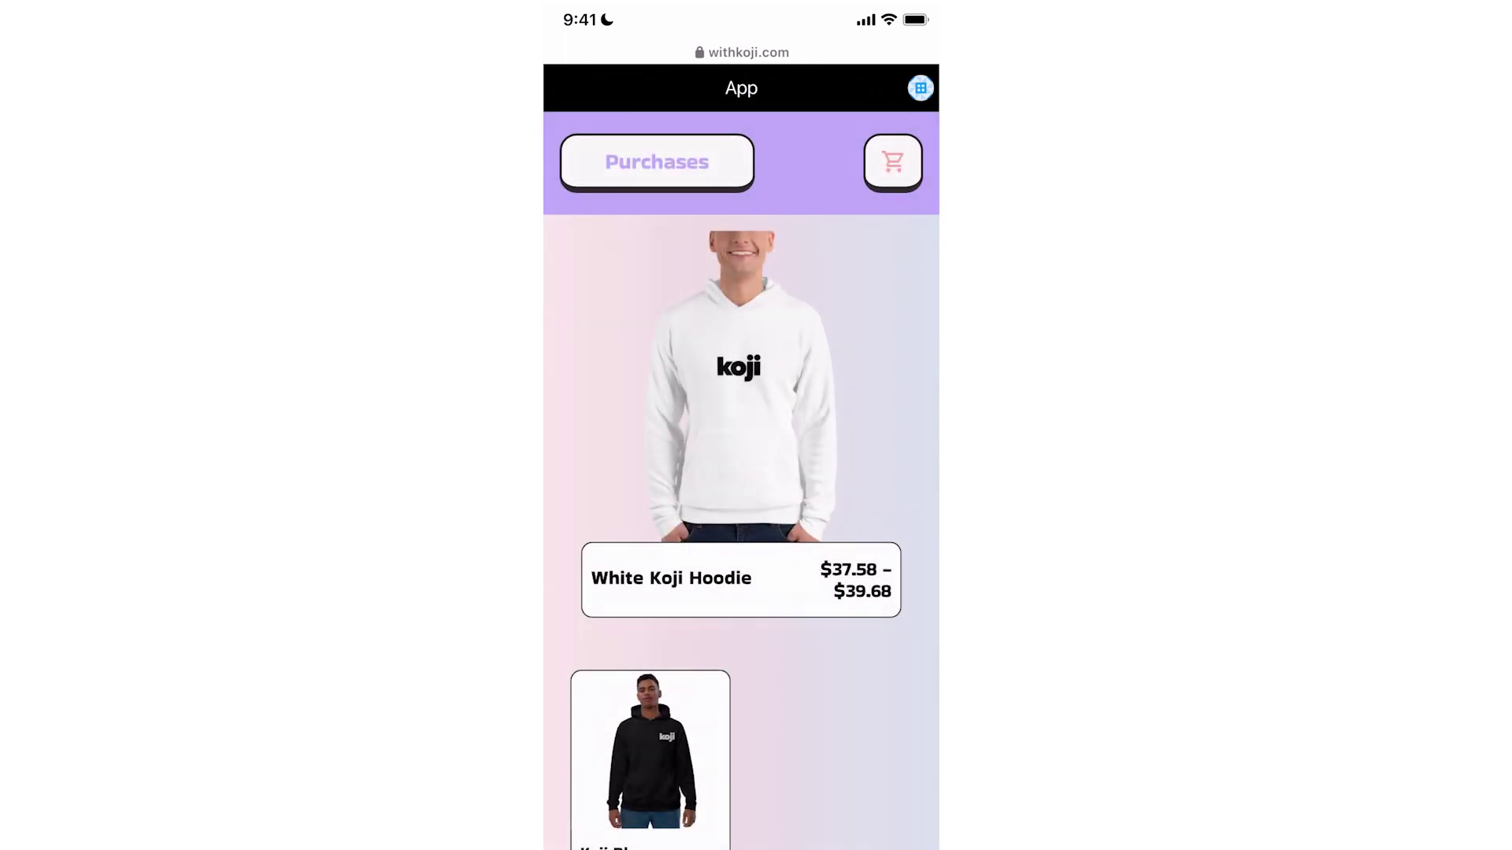
left_click(657, 188)
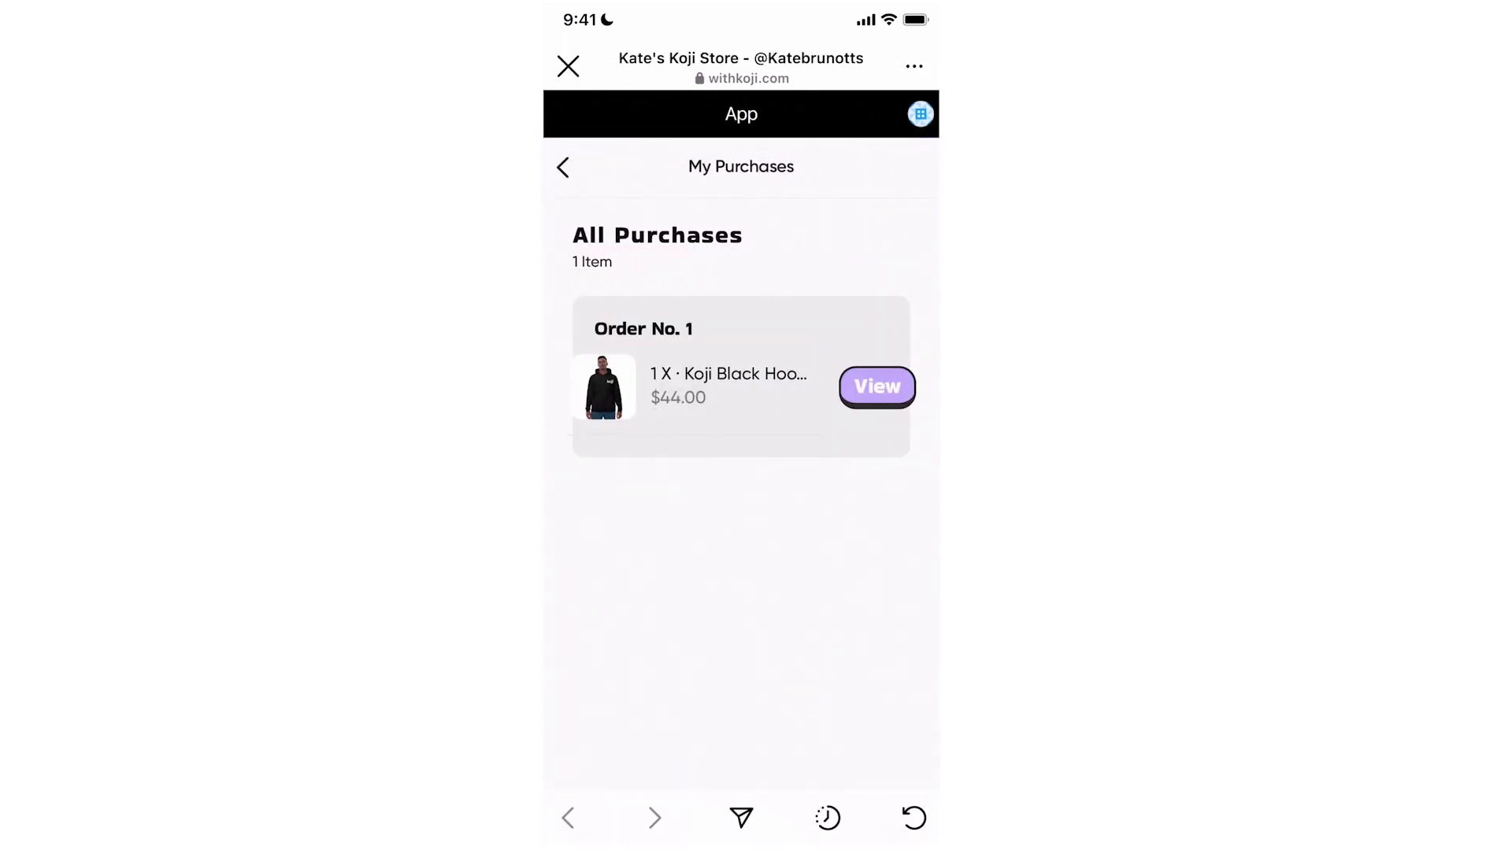
left_click(878, 387)
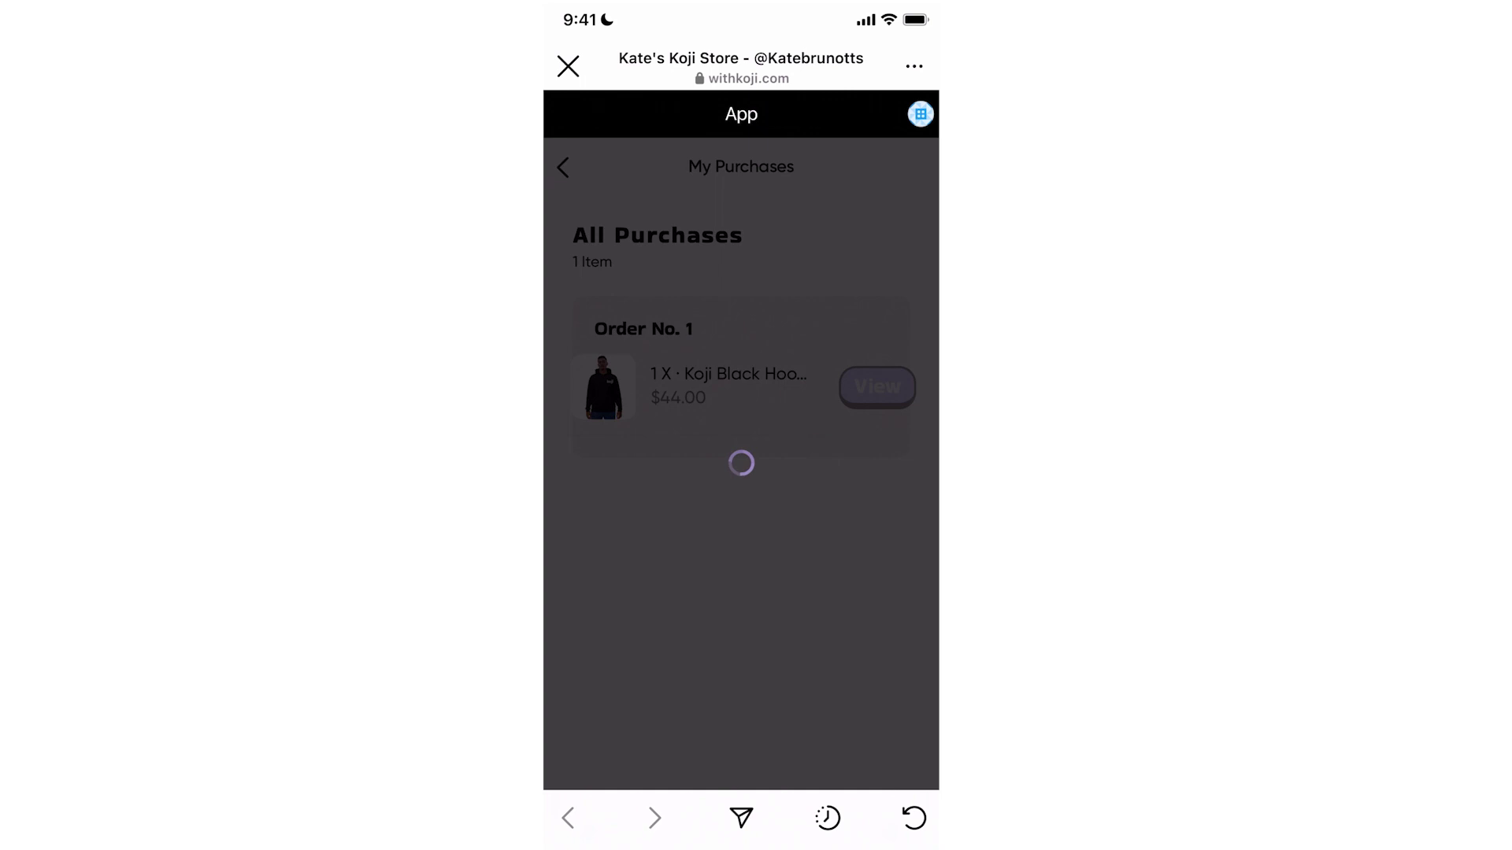